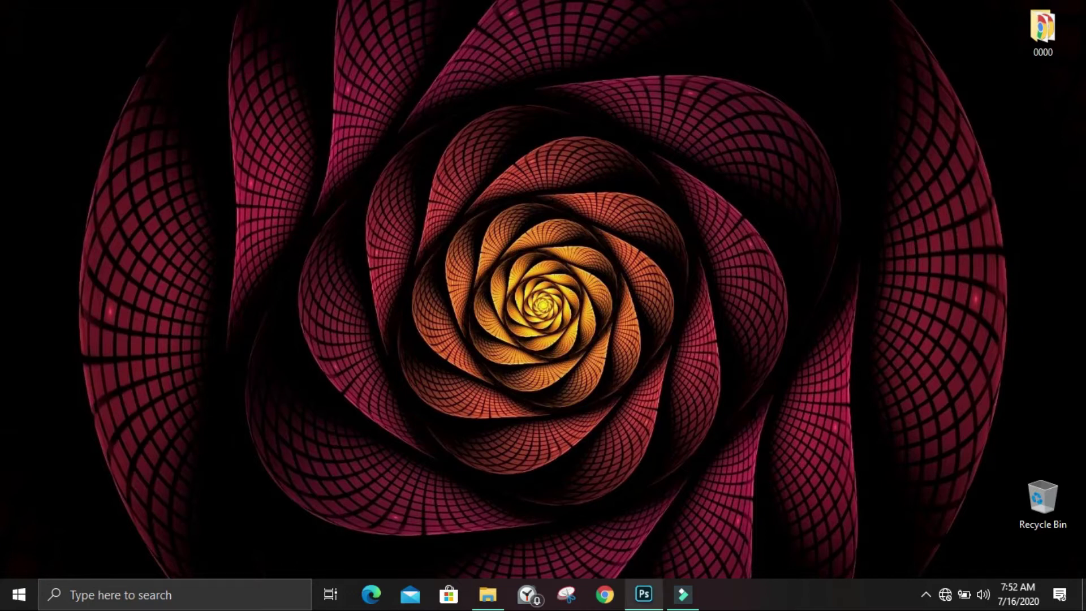
Switch to Photoshop and draw a wide rectangular marquee selection across the middle of the canvas.
click(644, 594)
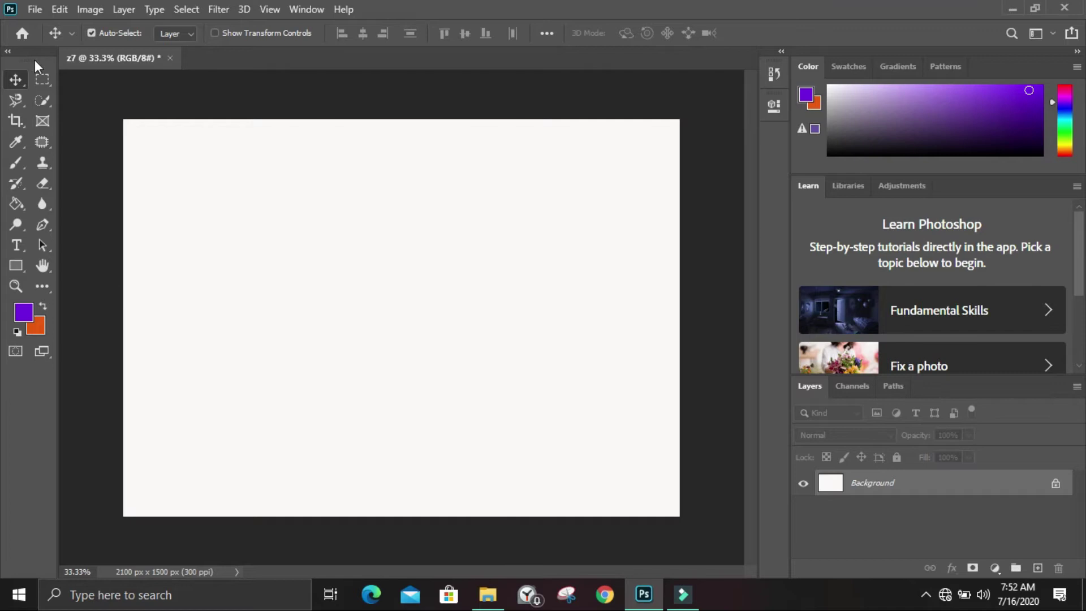
click(17, 78)
click(41, 80)
drag(255, 219, 568, 386)
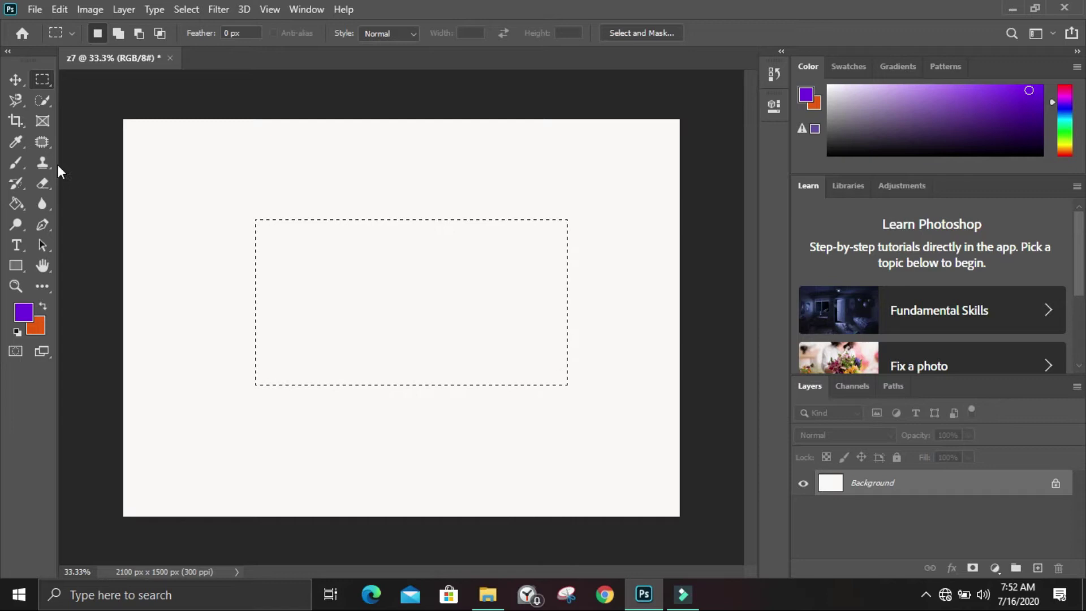
Paint freehand purple strokes with the Brush tool inside the rectangular selection and try painting outside it.
click(13, 160)
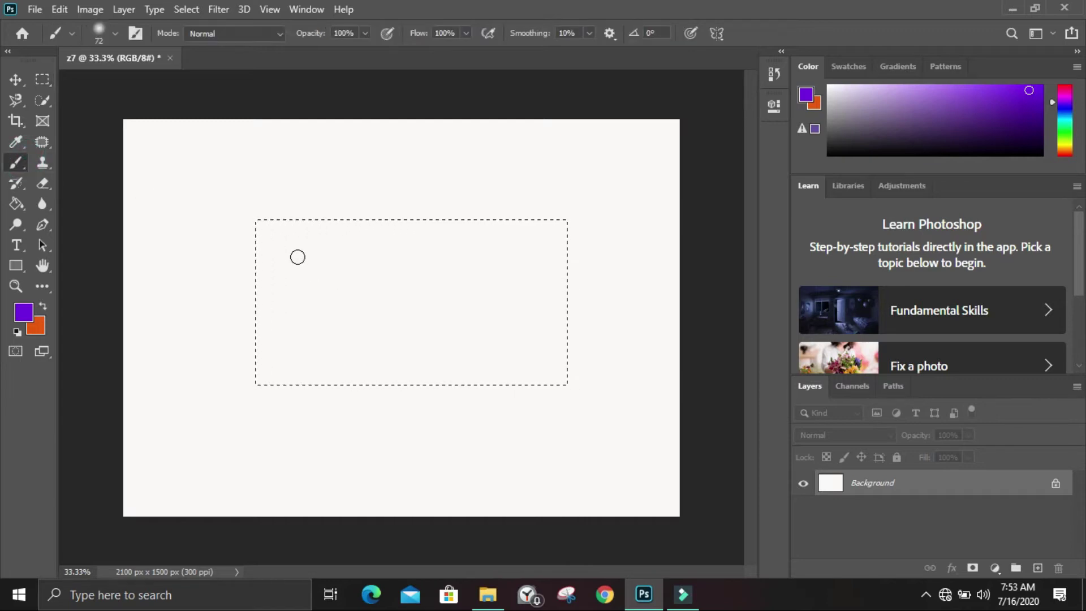
drag(368, 297, 369, 297)
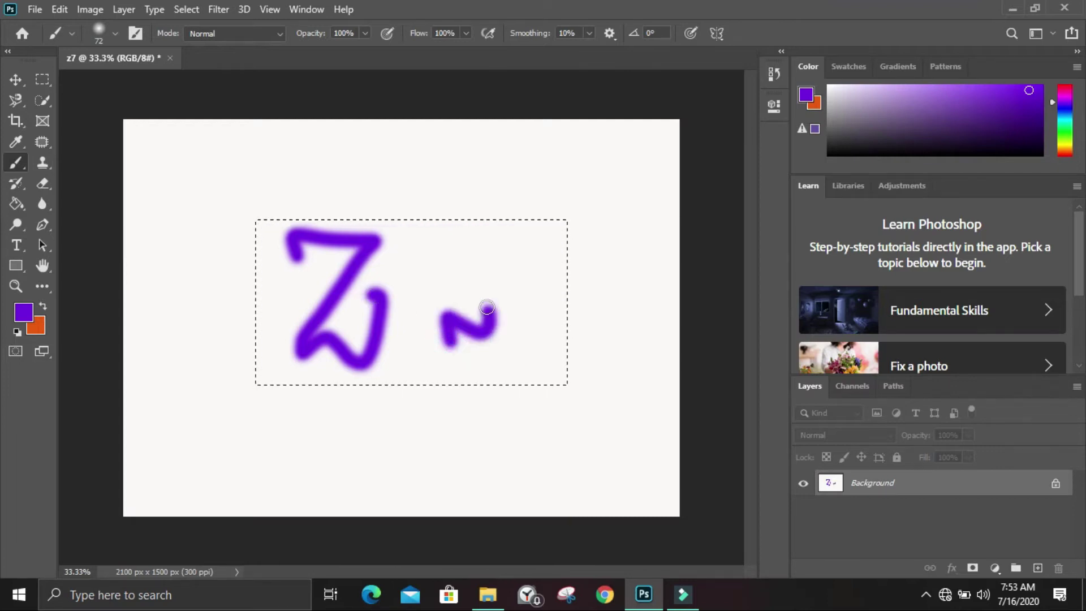
click(206, 197)
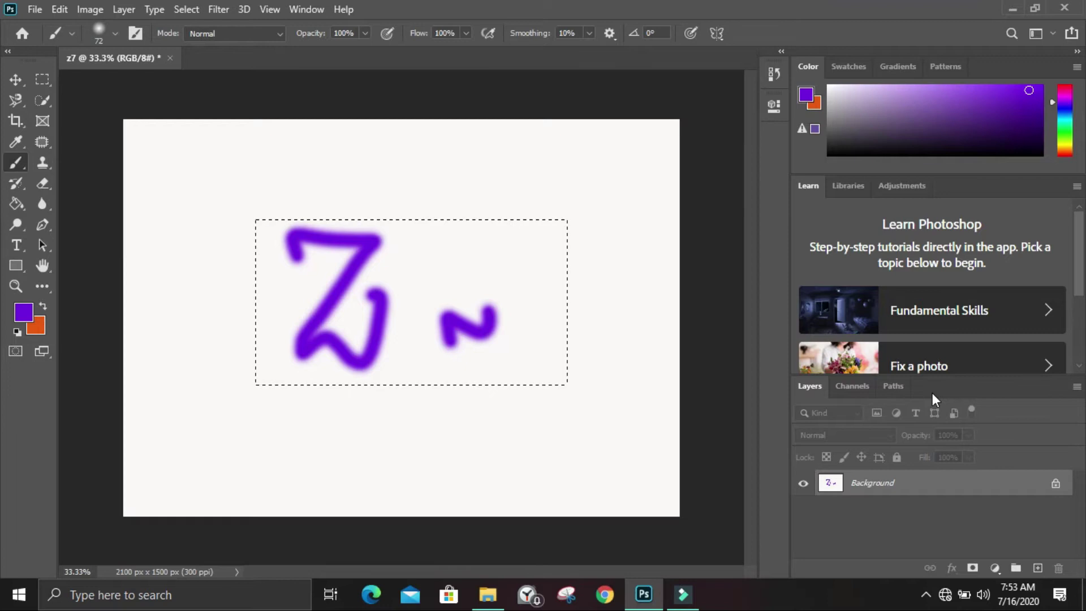
click(46, 85)
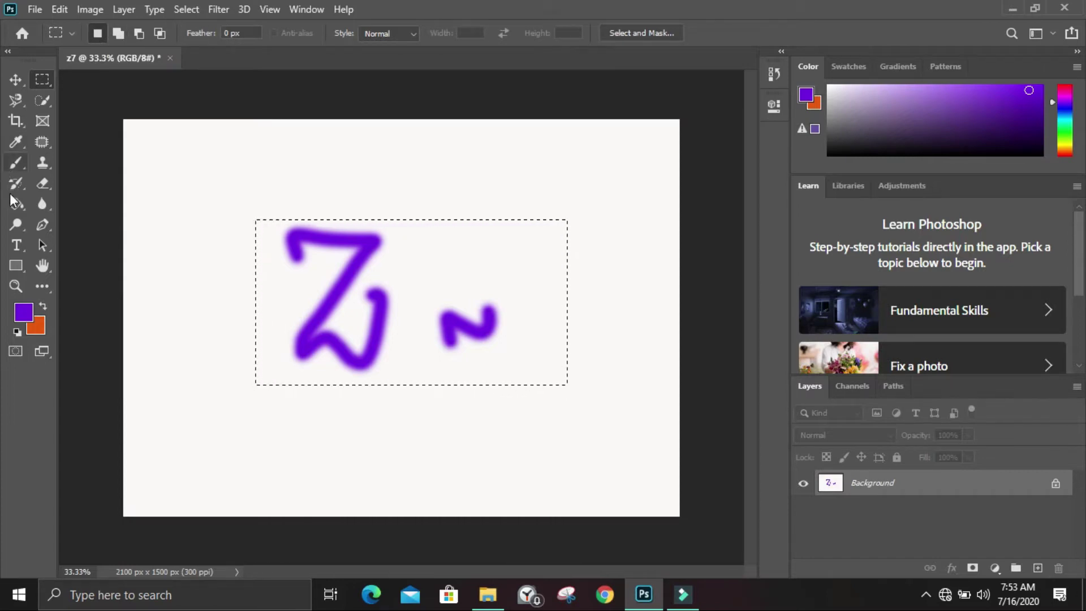
click(18, 160)
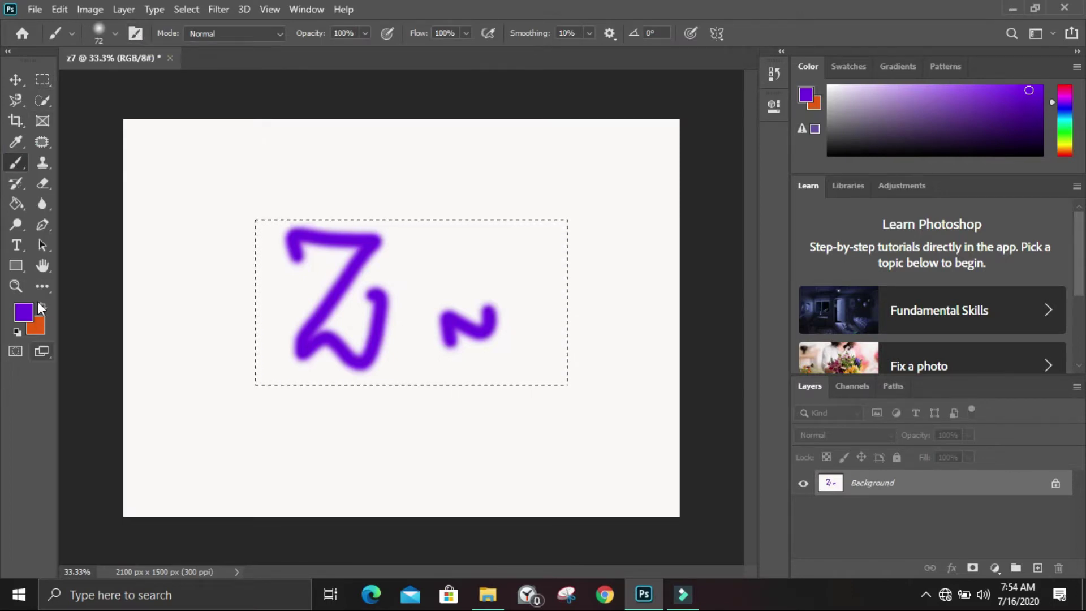
click(24, 316)
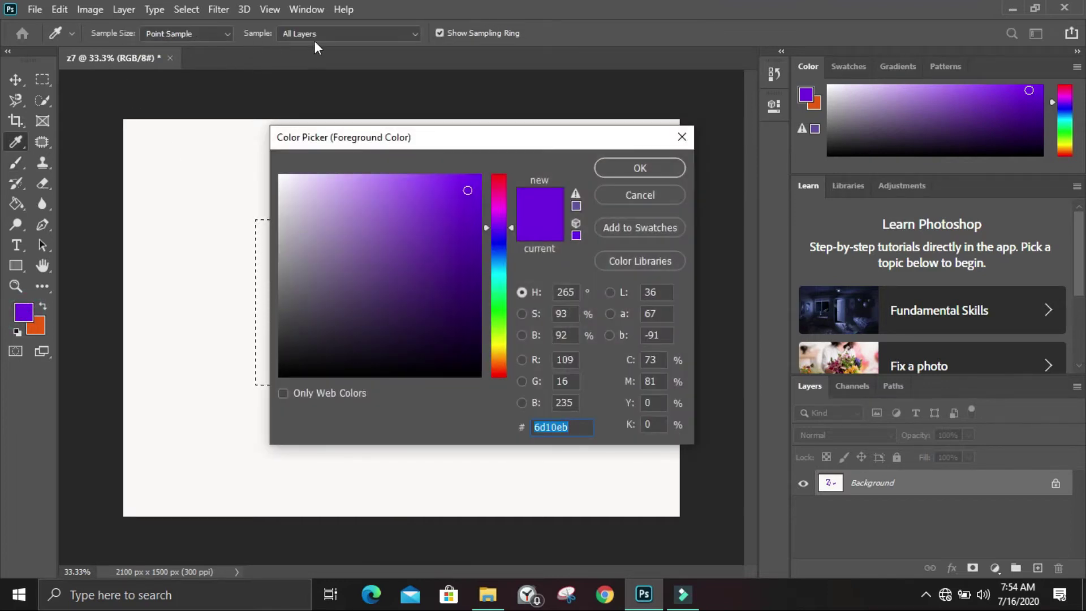
click(640, 195)
key(b)
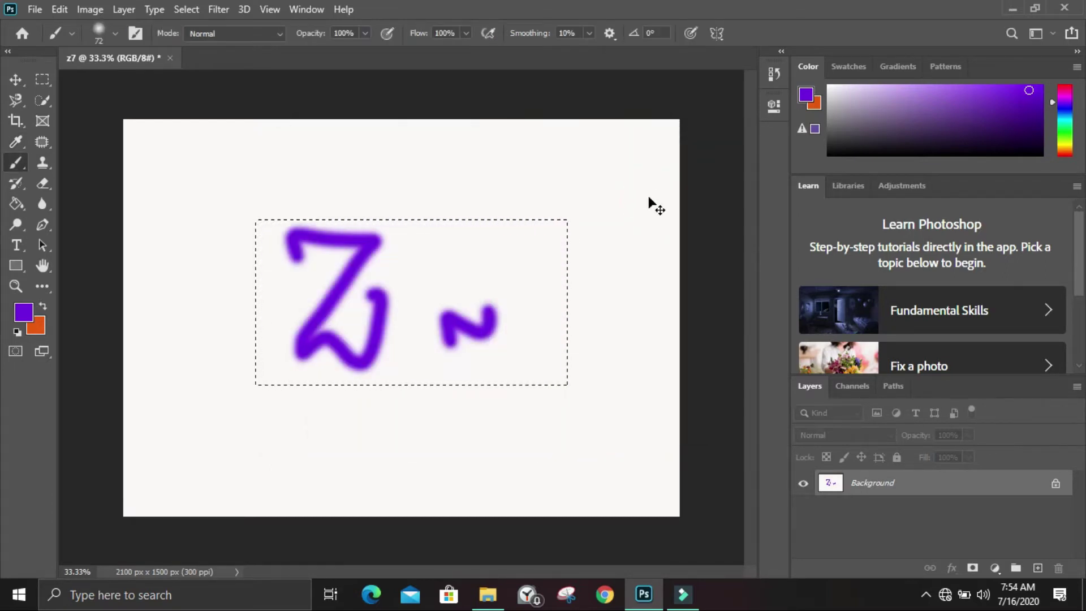
Undo the last brush stroke, clear the remaining purple paint from the selection and deselect.
key(ctrl+z)
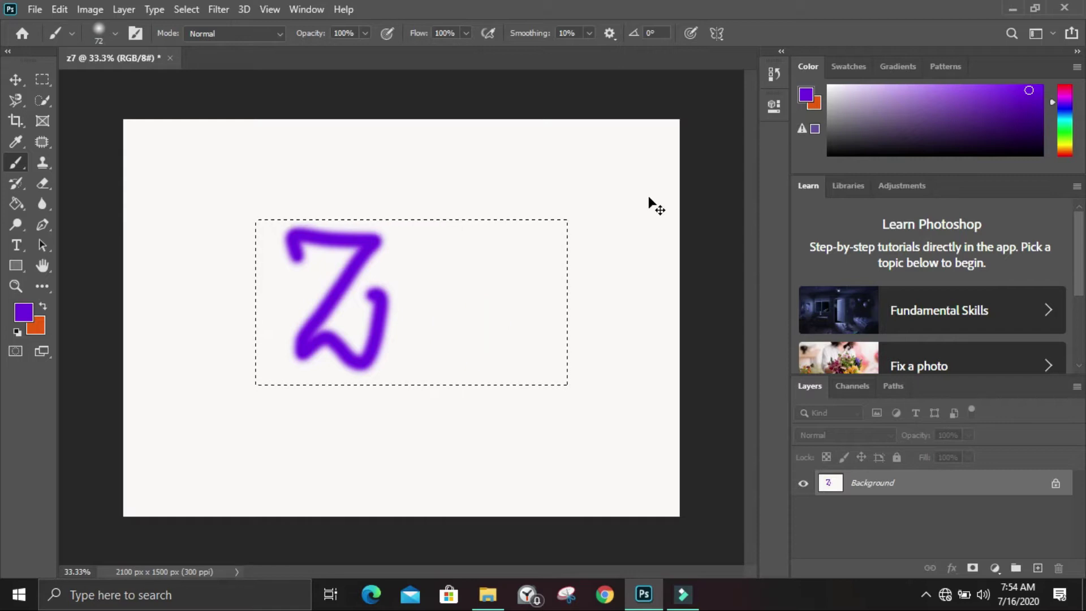
key(Delete)
key(ctrl+d)
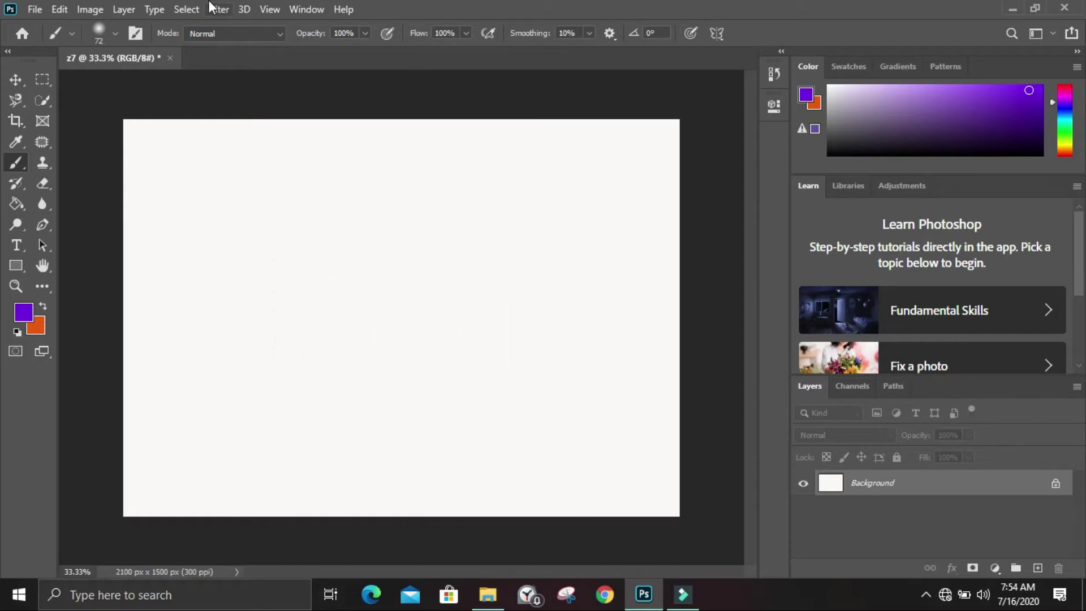
Show the marquee tool variants and switch to the Elliptical Marquee tool.
click(46, 79)
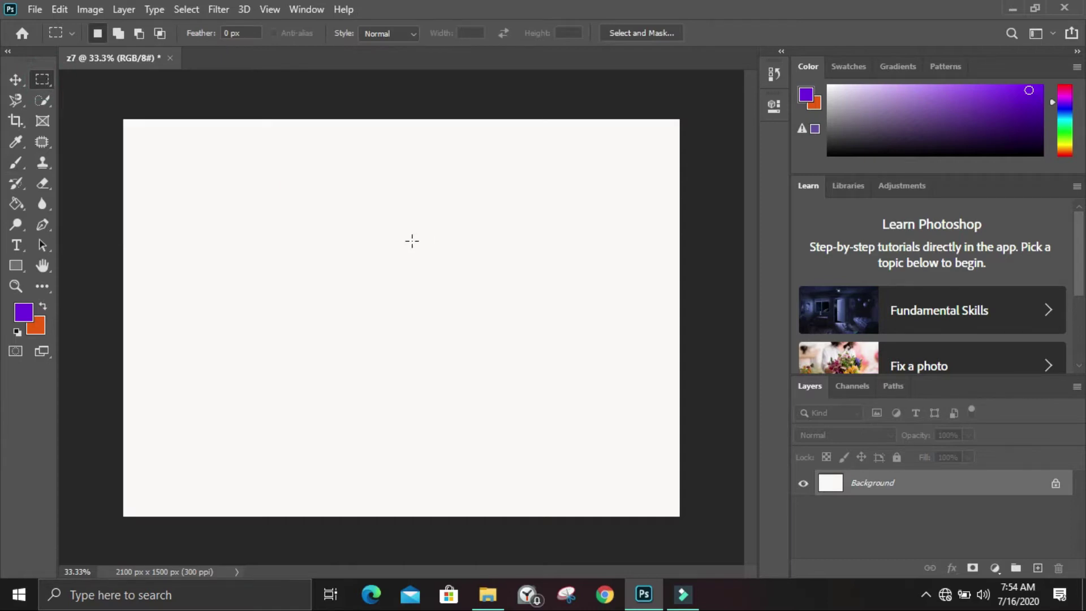
click(75, 32)
click(42, 81)
click(47, 79)
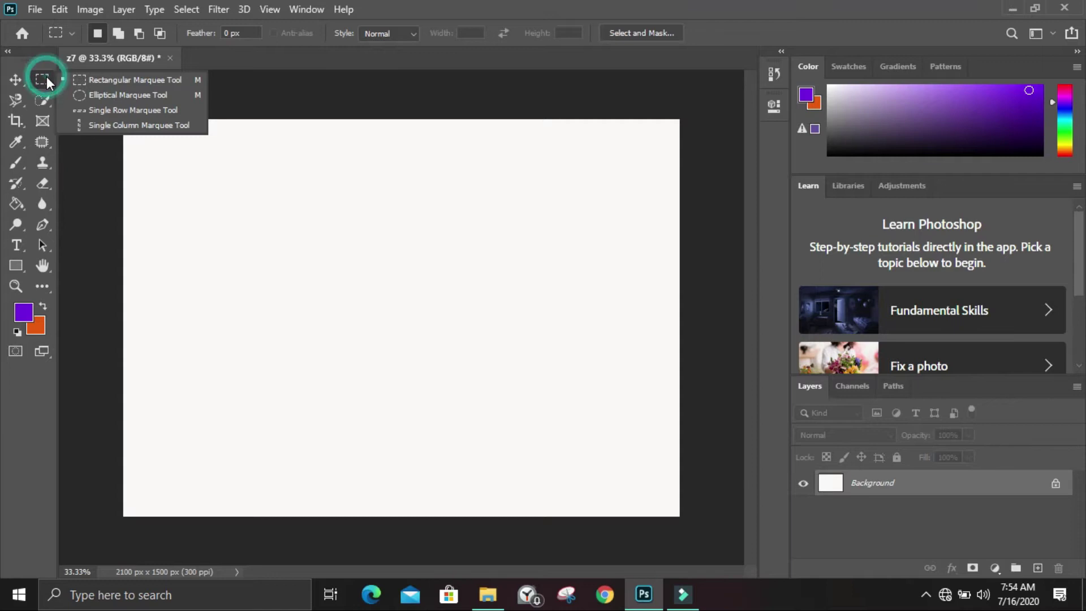
click(91, 96)
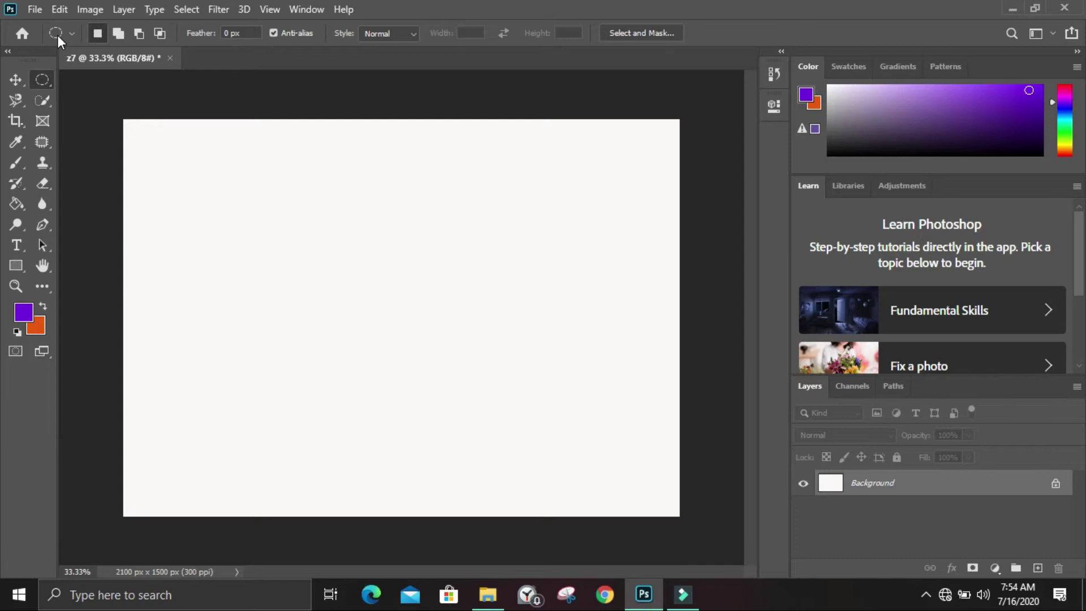
With the Rectangular Marquee tool, draw successive new selections, ending with a large rectangle on the left half of the canvas.
click(41, 78)
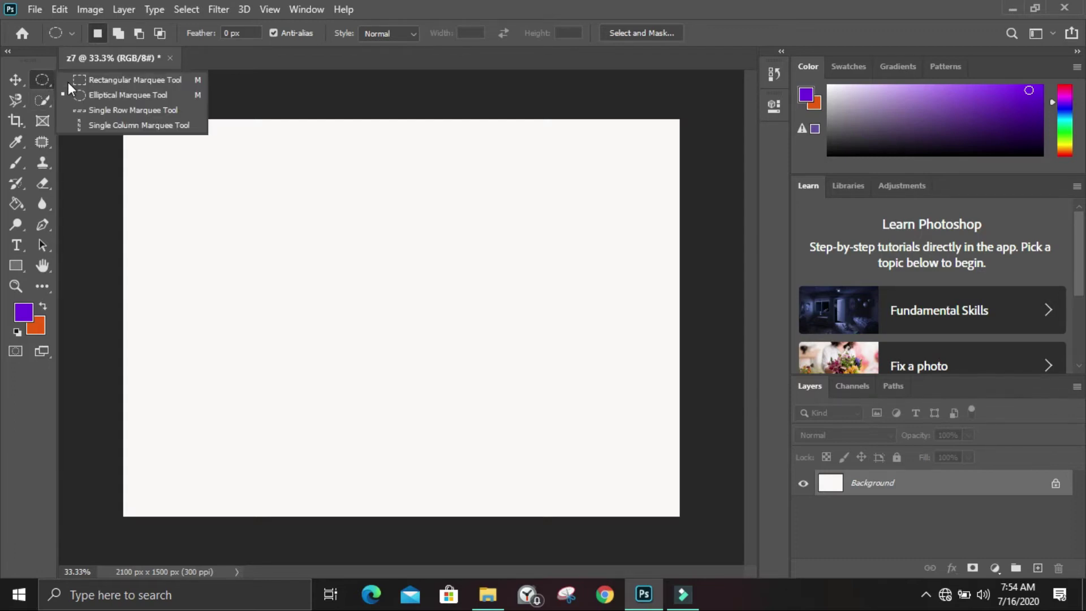
click(68, 82)
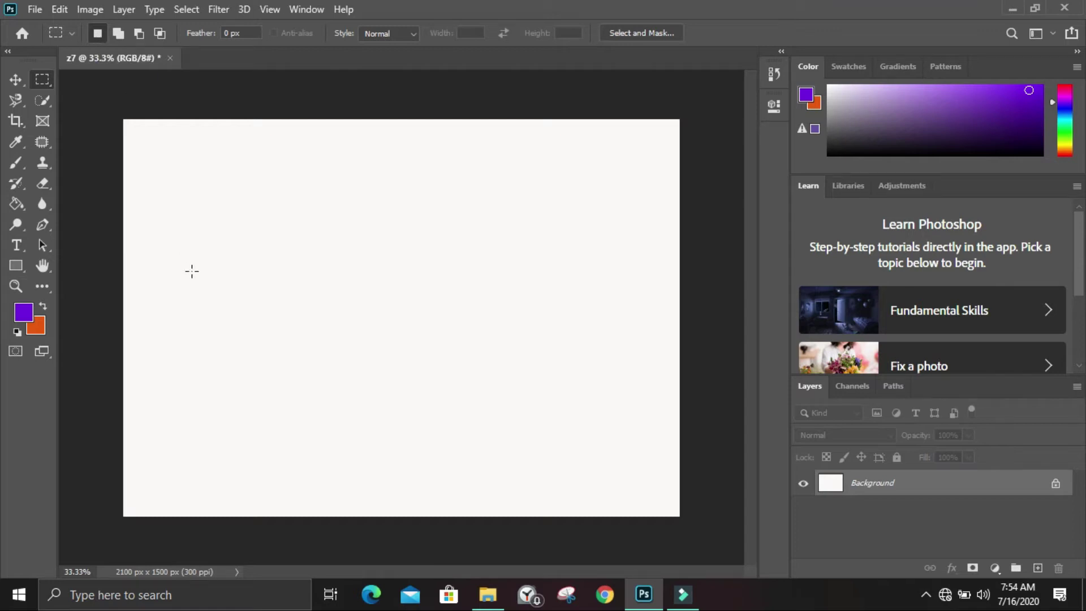
drag(171, 199, 317, 376)
mouse_move(409, 185)
mouse_down()
mouse_move(571, 364)
mouse_move(576, 390)
mouse_up()
drag(184, 194, 446, 416)
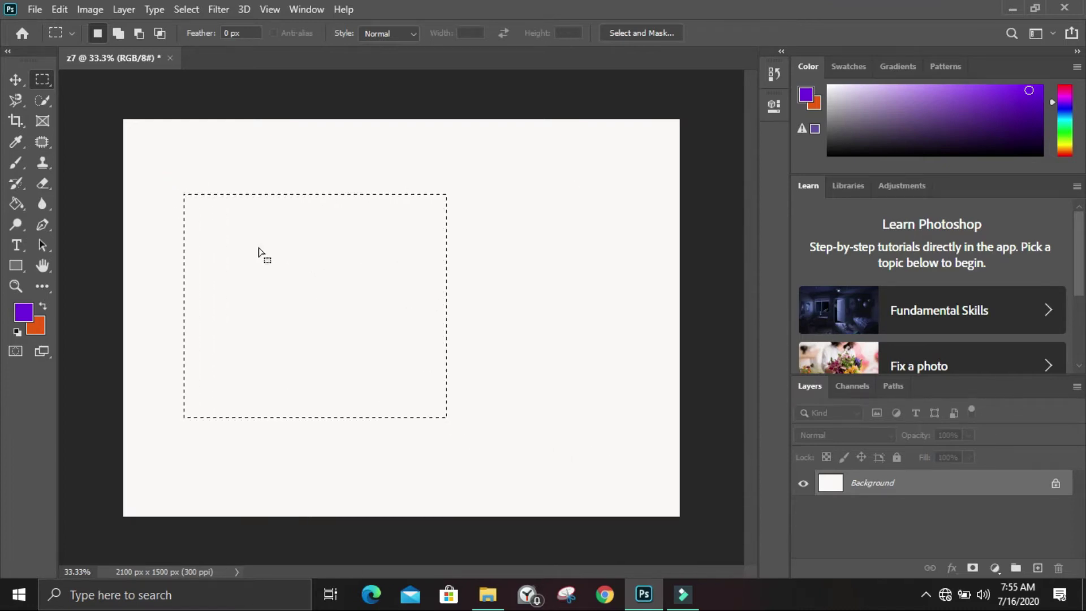
Add a separate rectangle on the right side of the canvas, plus two overlapping rectangles that join both areas into one selection.
click(118, 32)
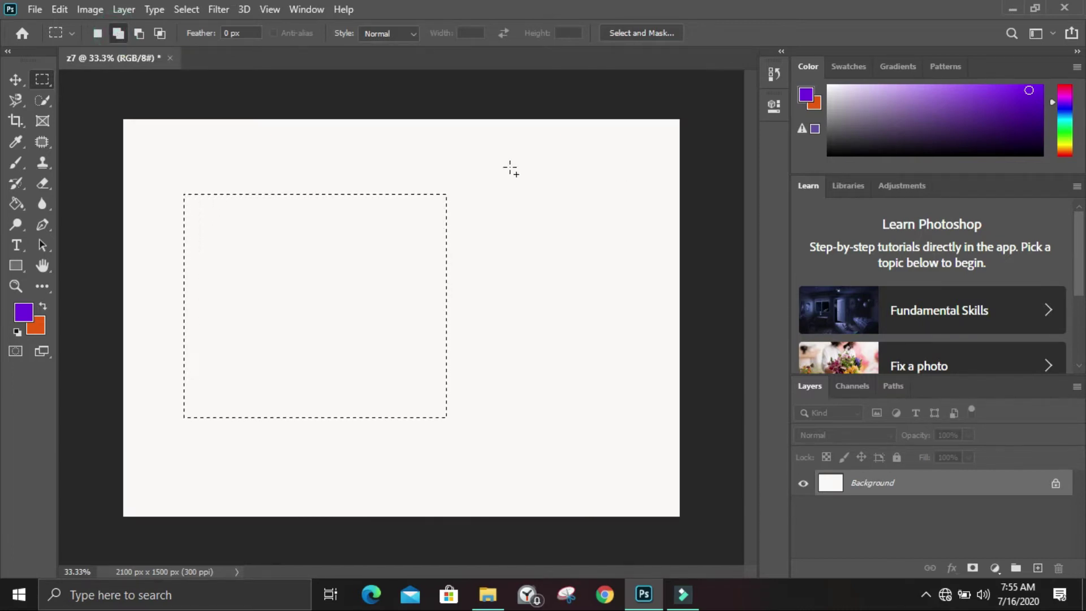
drag(482, 187, 644, 410)
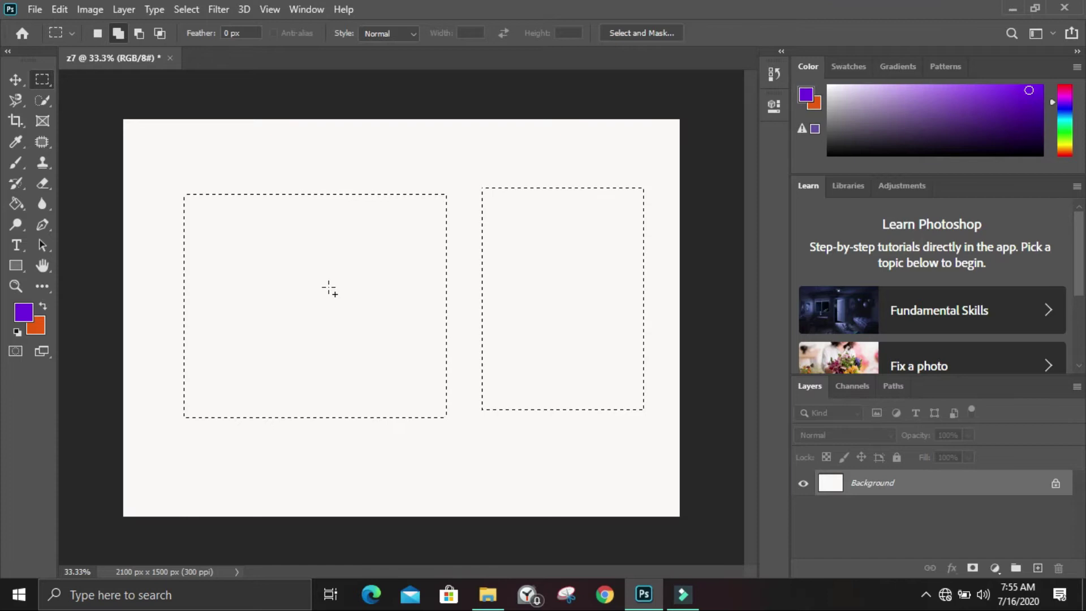
drag(399, 161, 577, 339)
drag(429, 310, 553, 450)
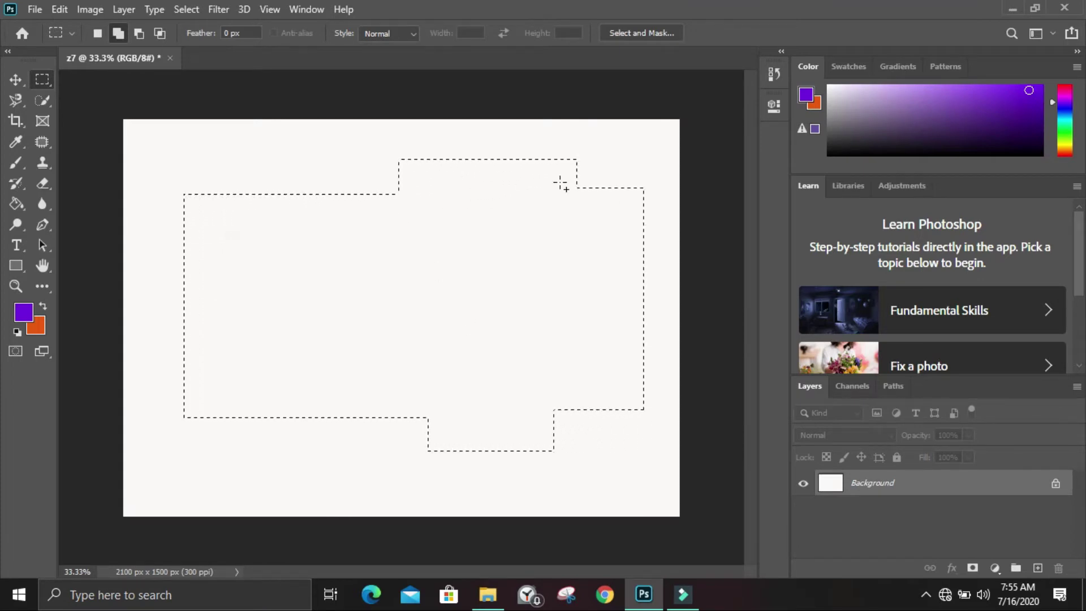
Subtract the upper and lower protrusions from the combined selection, then subtract the whole remaining area.
click(135, 36)
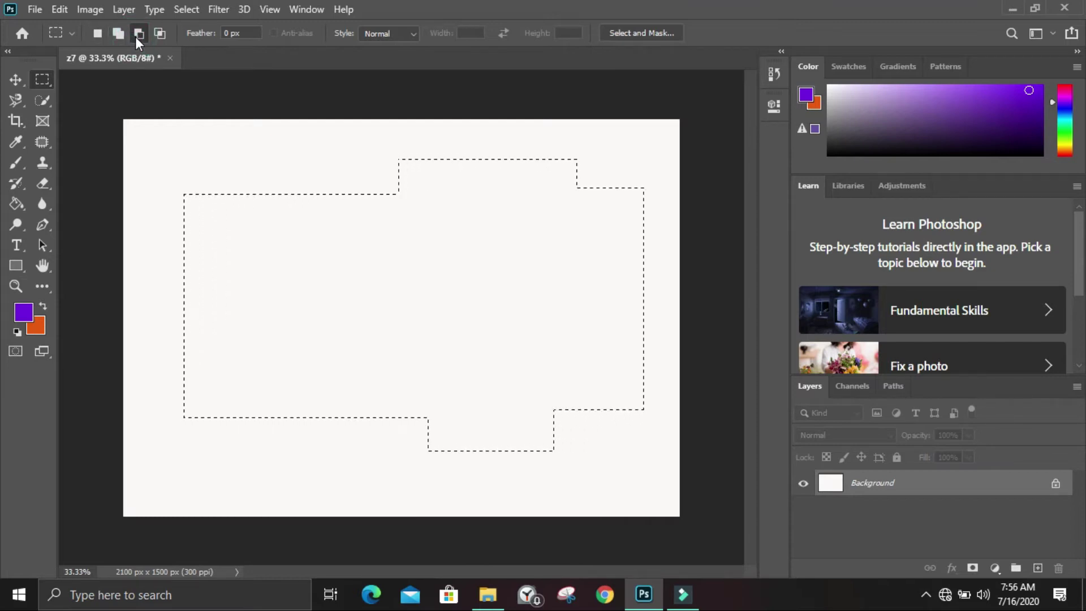
drag(345, 124, 591, 190)
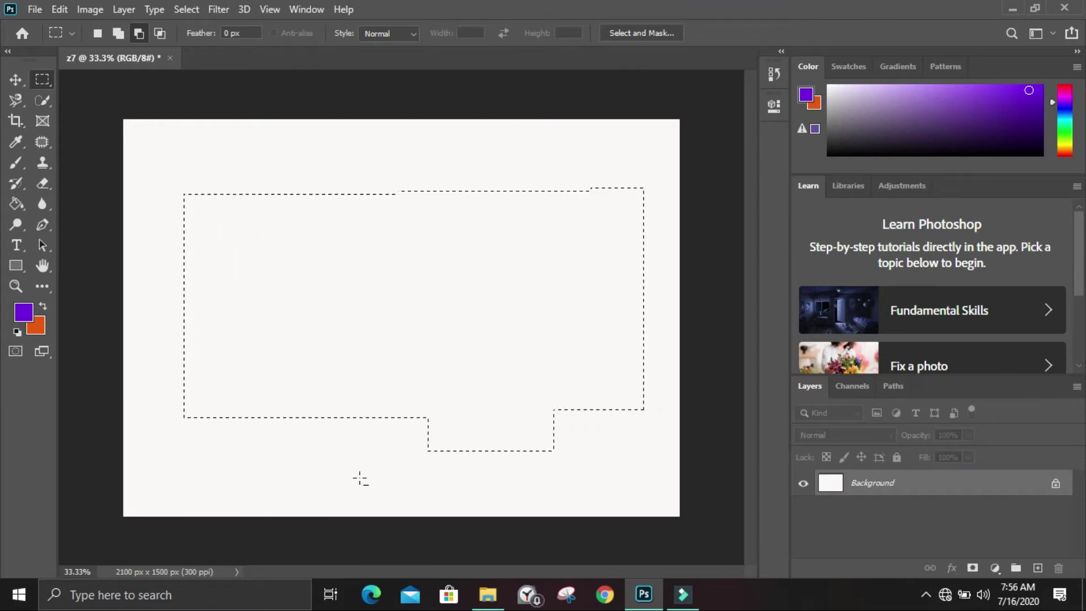
drag(369, 485, 386, 421)
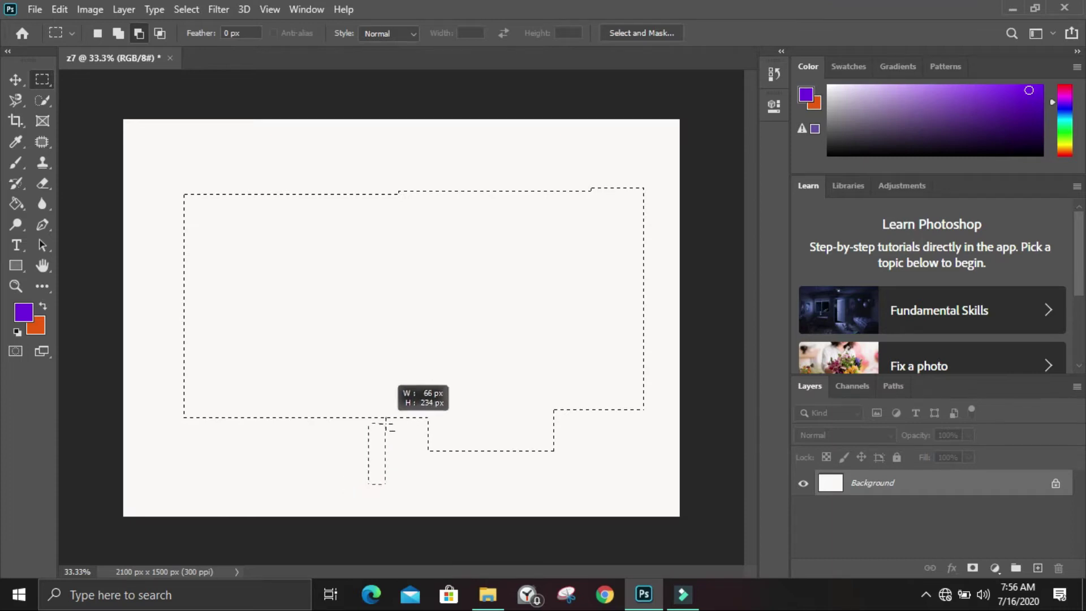
drag(488, 409, 585, 409)
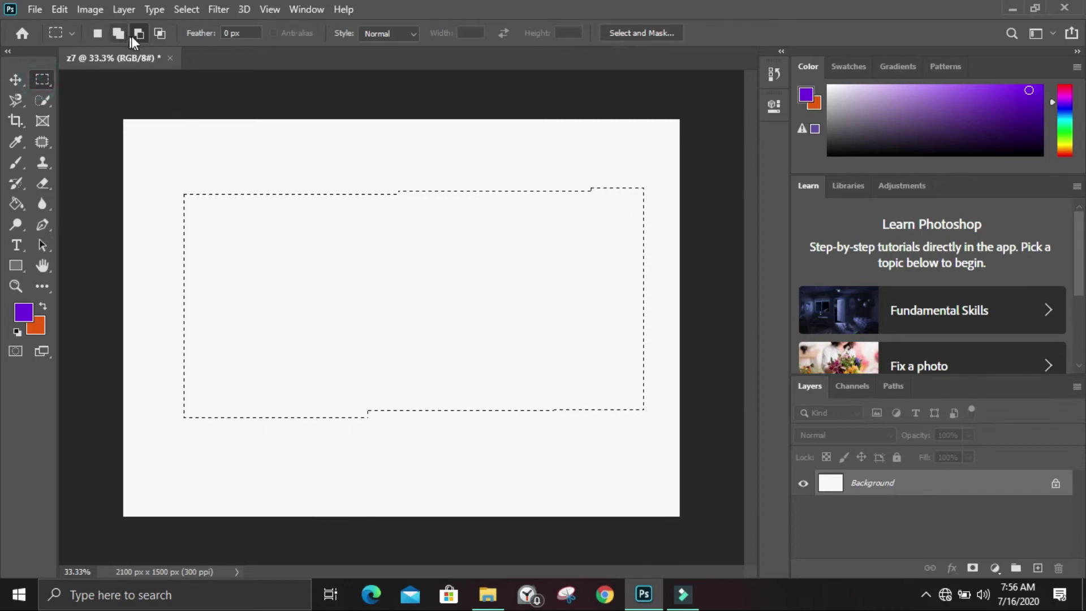
drag(165, 178, 671, 452)
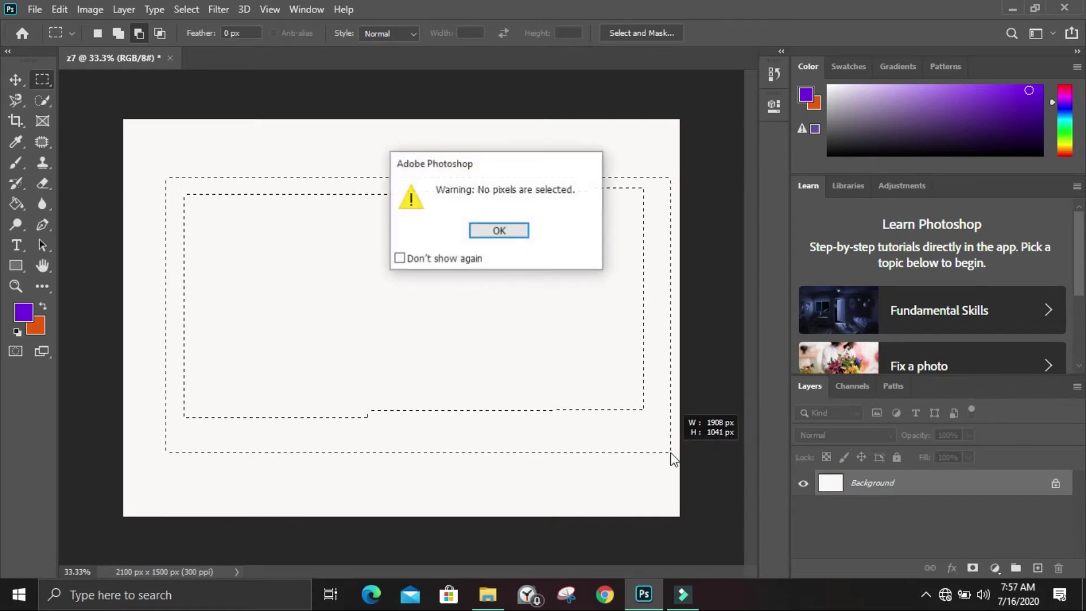
click(522, 232)
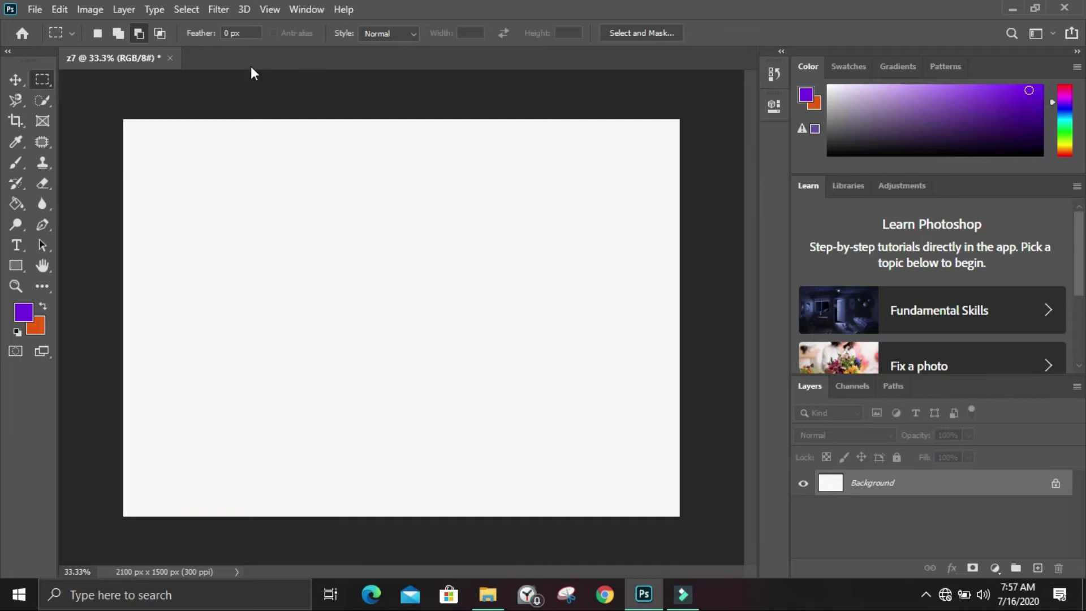
Draw a new rectangular selection near the canvas centre and fill it with the purple foreground colour, then the orange background colour.
click(103, 29)
drag(221, 201, 533, 402)
key(alt+BackSpace)
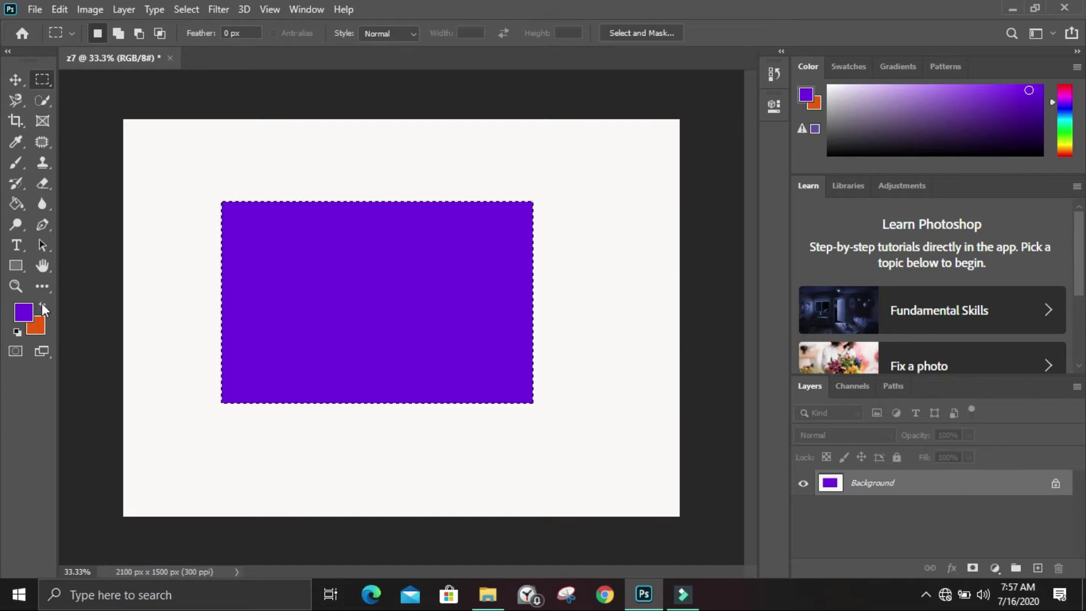
key(ctrl+BackSpace)
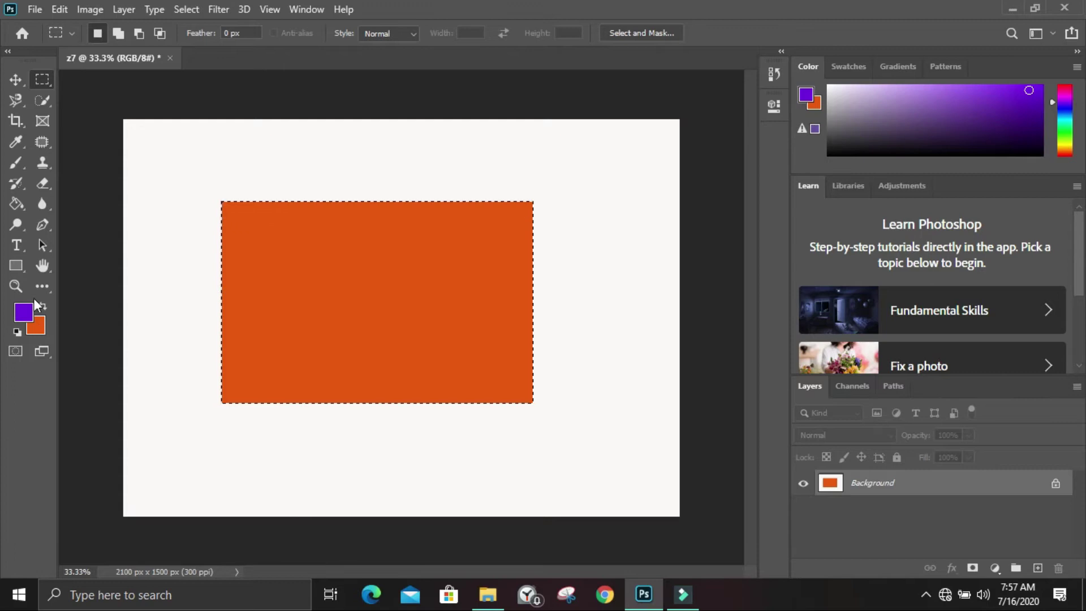
Change the foreground colour to a bright cyan with a hue of 182°.
click(21, 314)
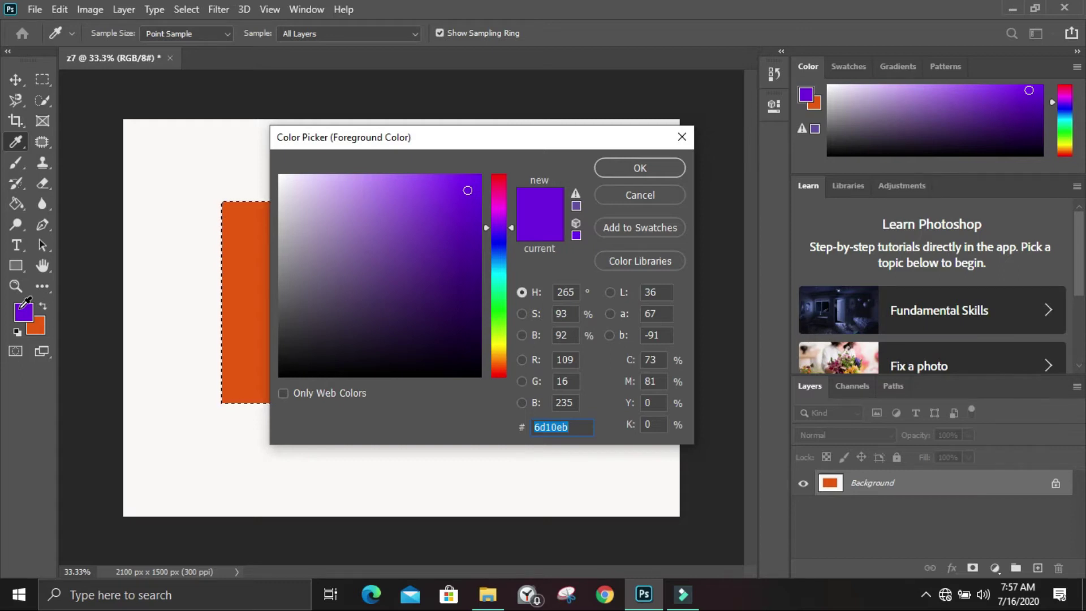
click(408, 191)
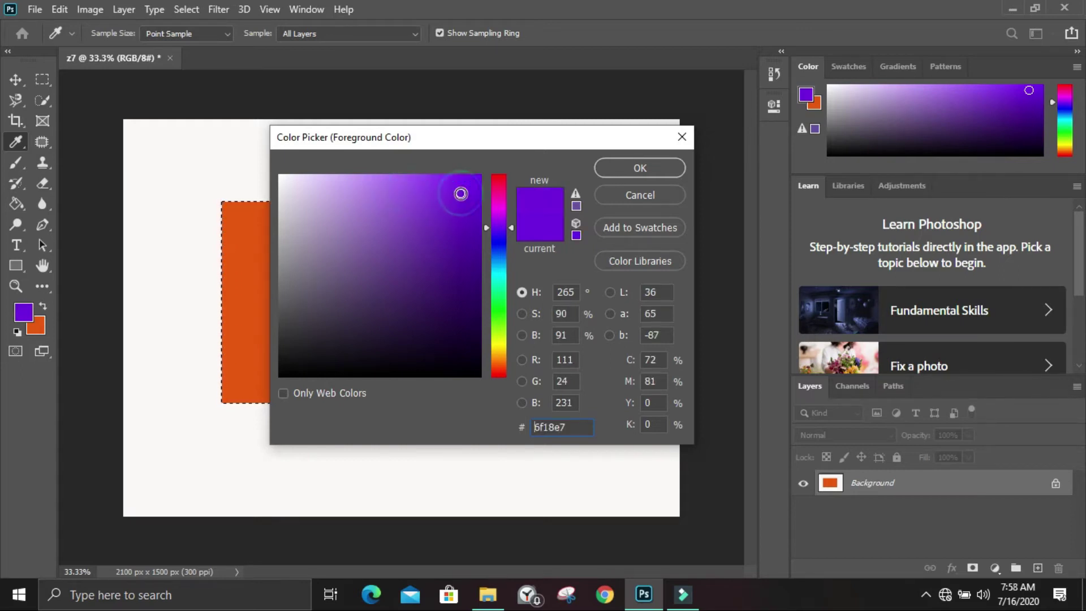
click(479, 241)
click(473, 200)
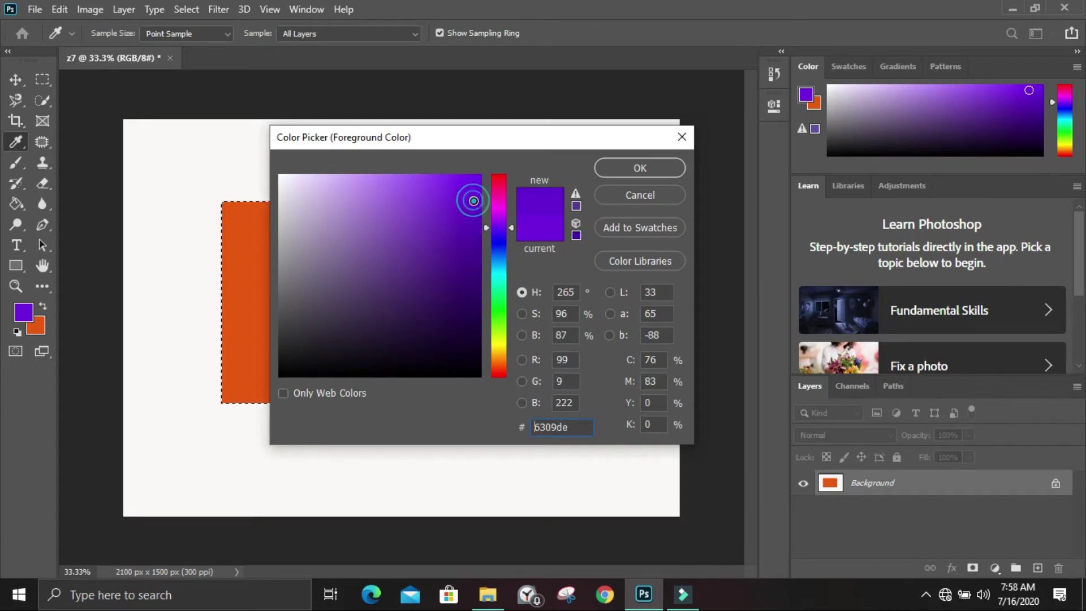
click(498, 189)
drag(498, 191, 500, 254)
click(501, 274)
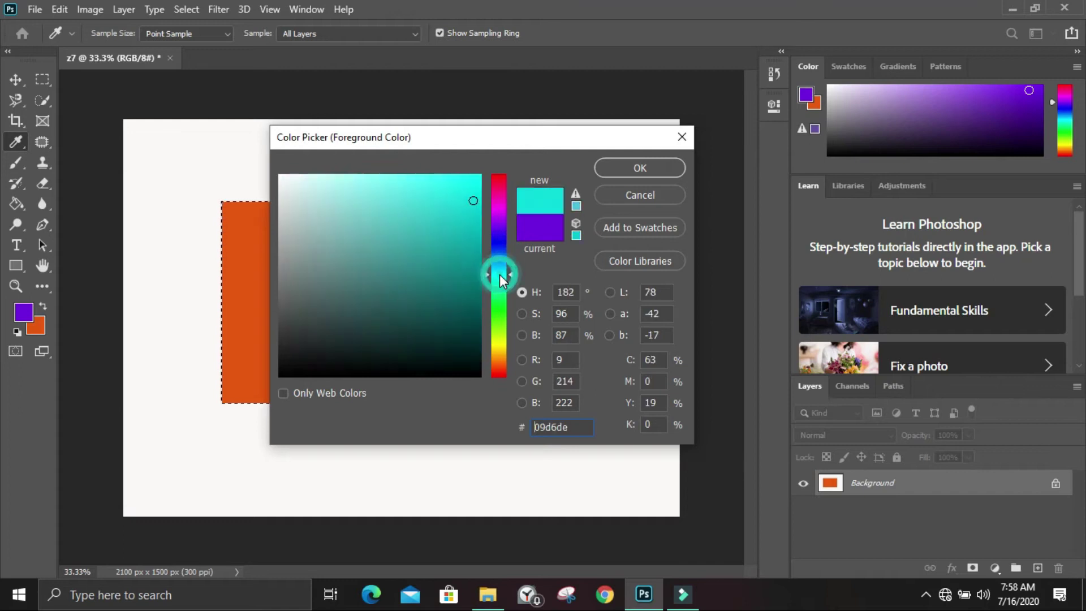
click(473, 180)
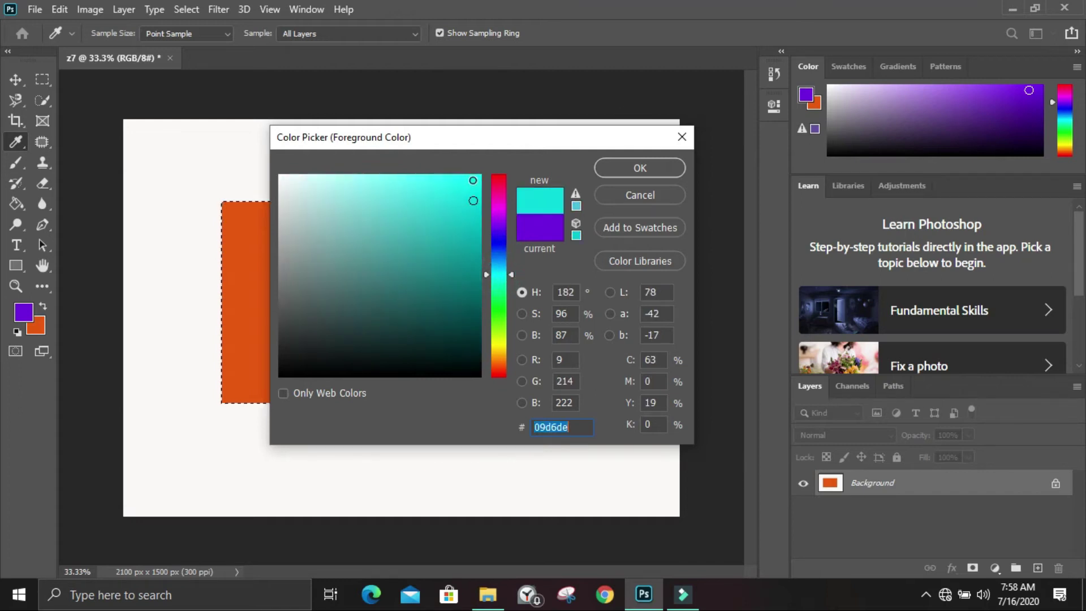
click(620, 165)
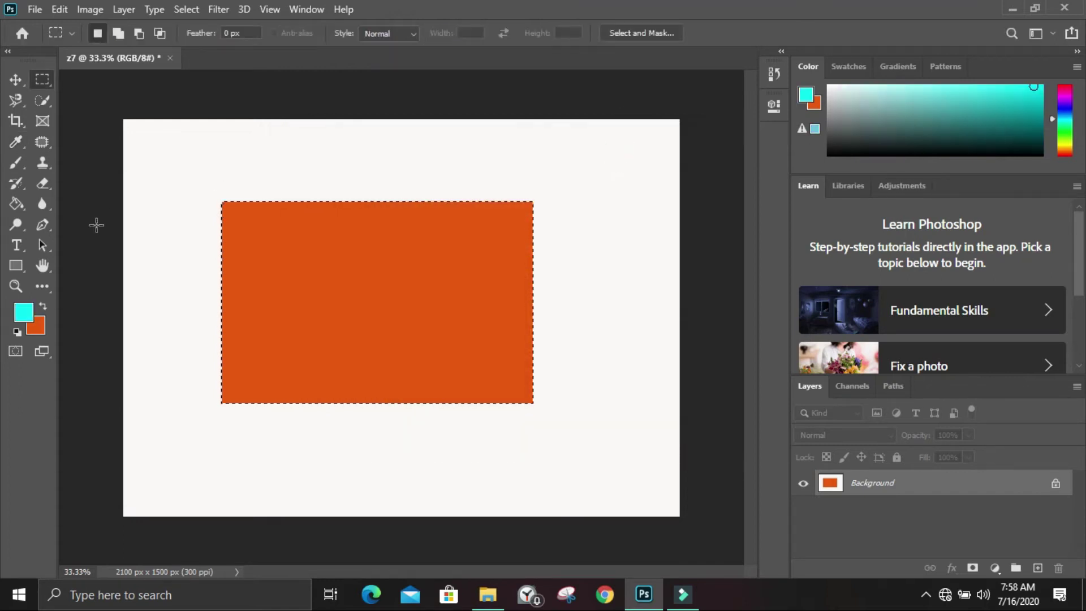
Change the background colour to a bright green, #48ec37, with a hue of 114°.
click(35, 325)
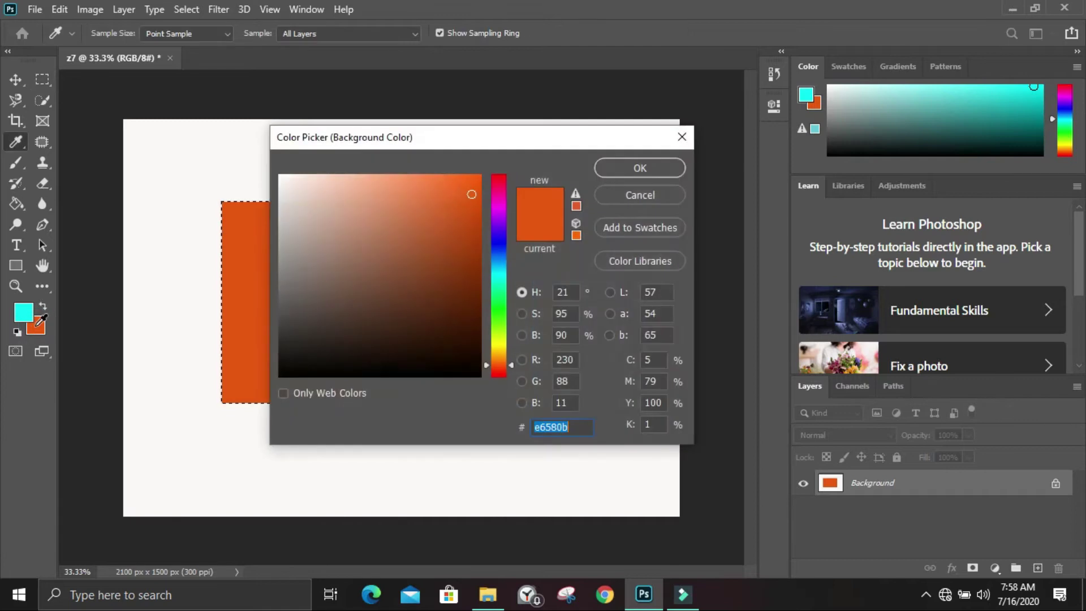
click(463, 252)
click(465, 208)
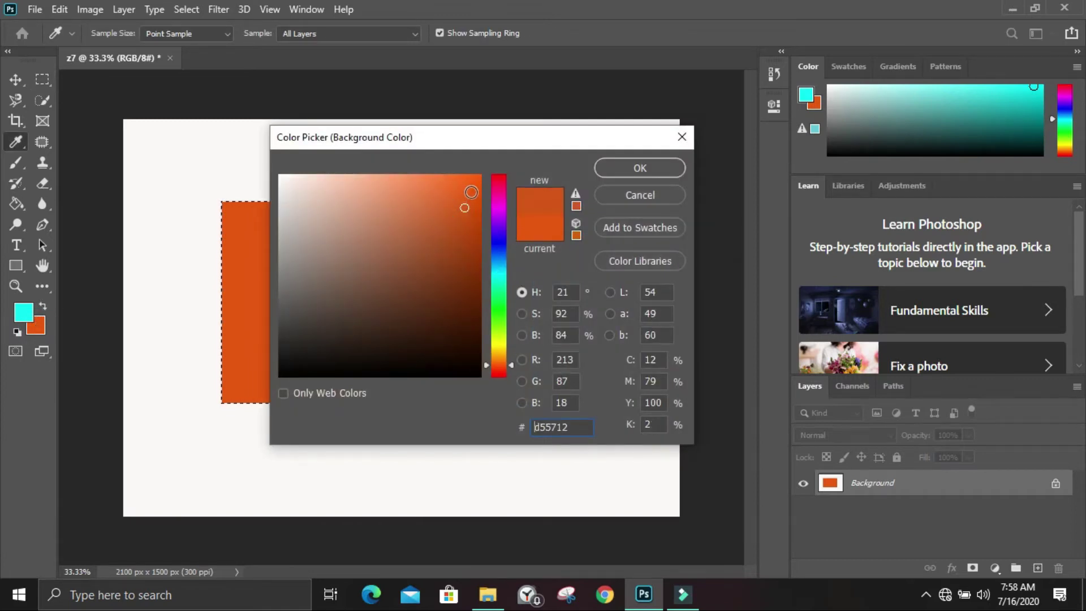
click(471, 192)
click(473, 229)
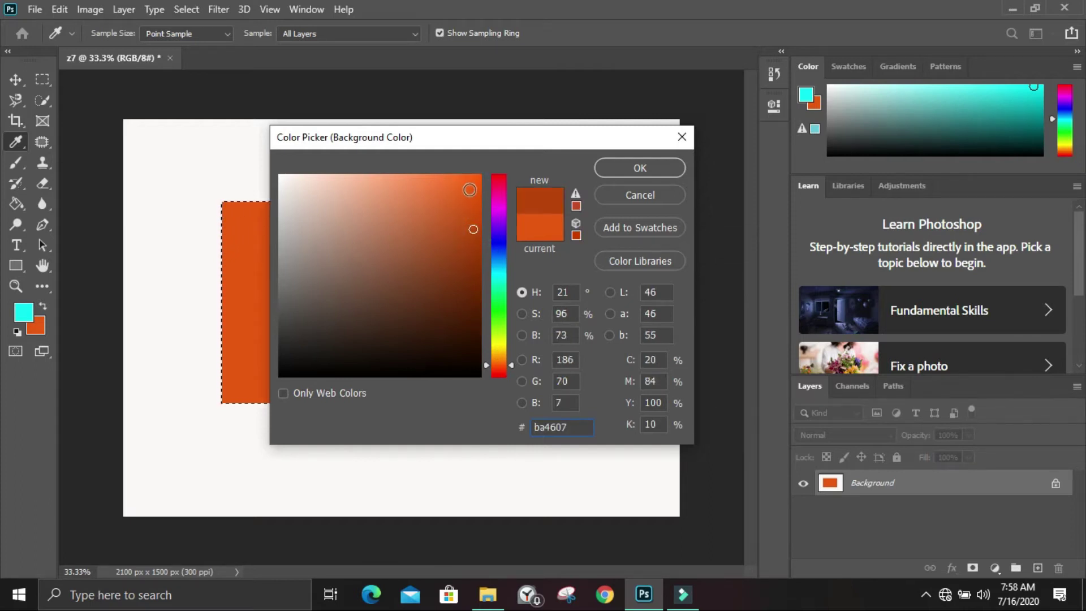
click(470, 189)
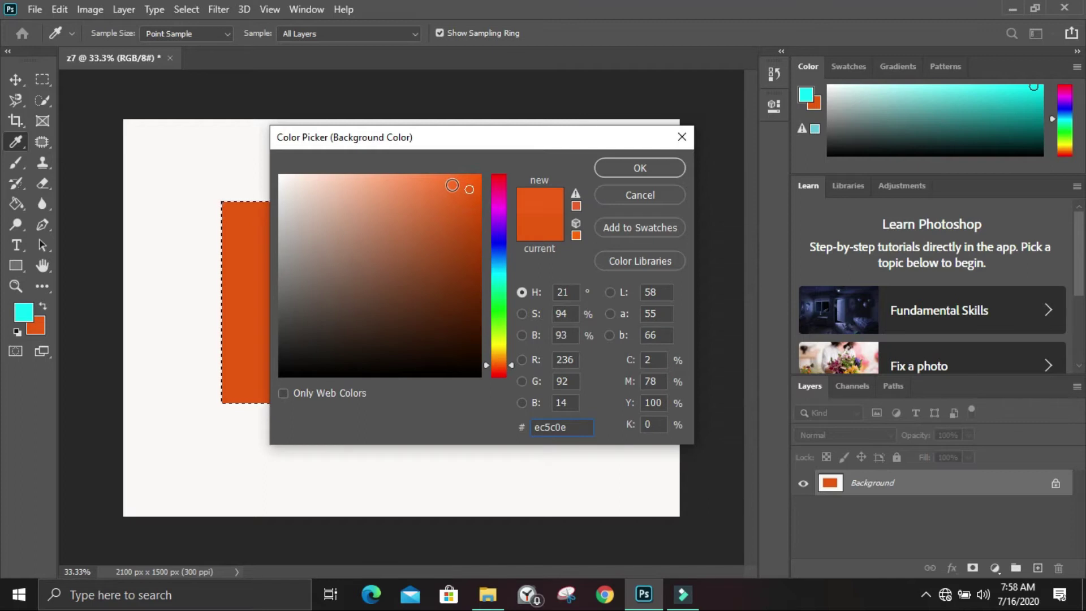
click(434, 190)
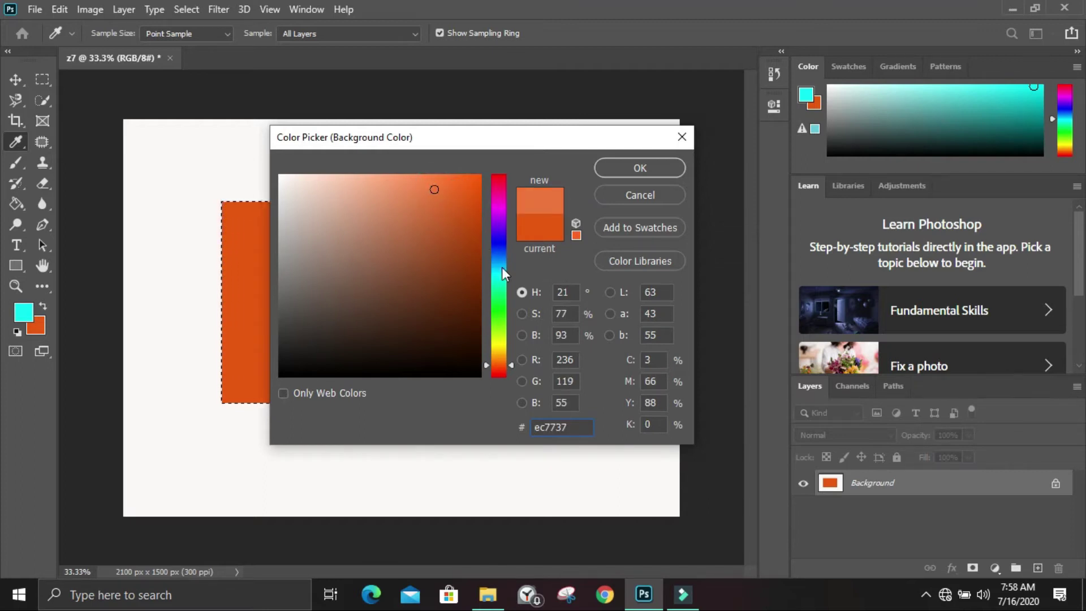
click(500, 239)
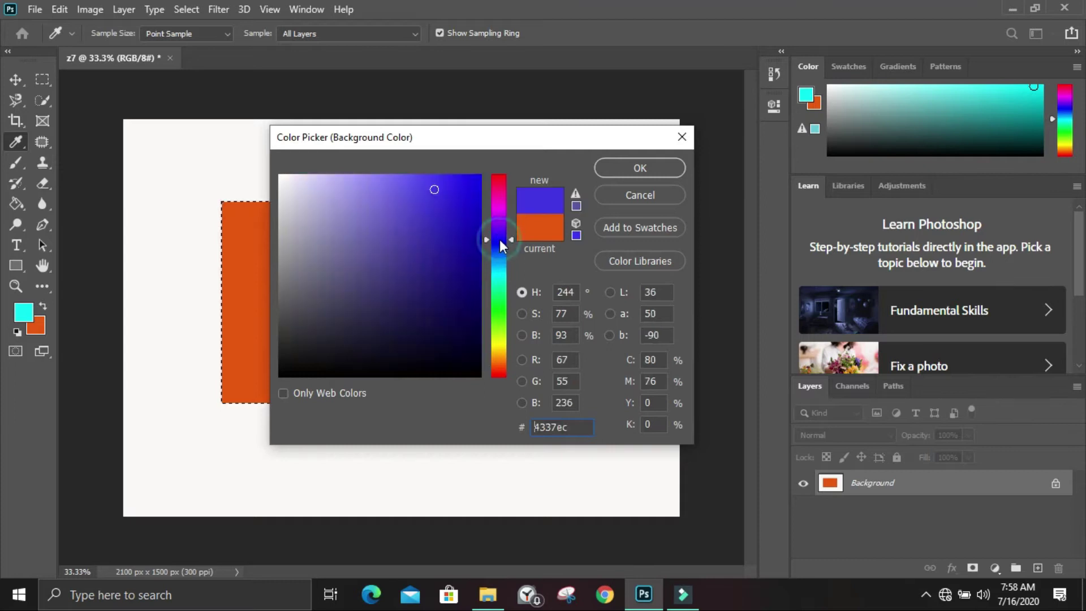
click(500, 295)
click(500, 313)
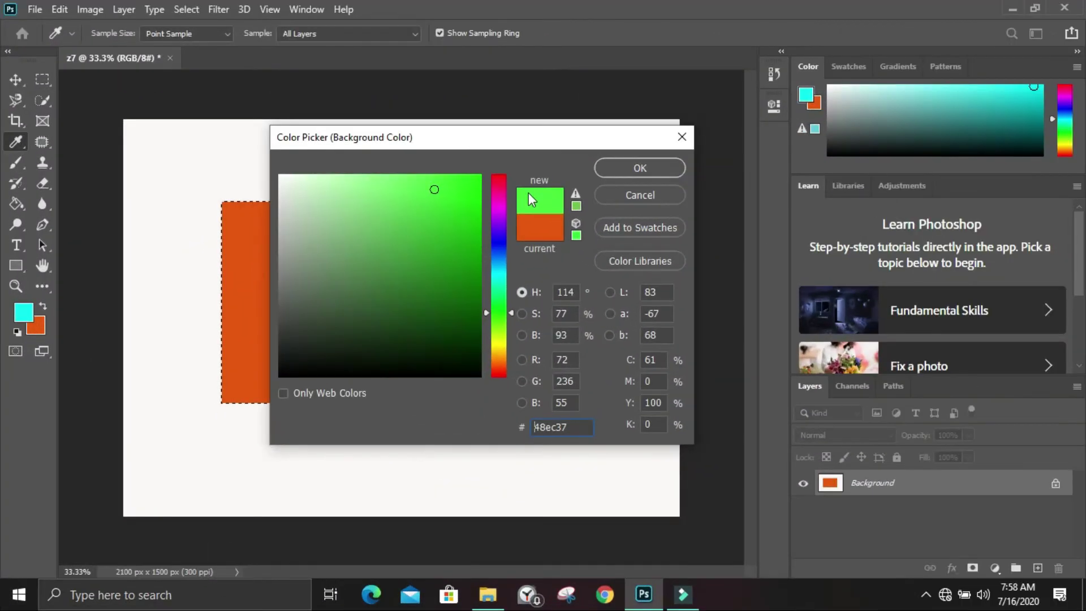
click(612, 165)
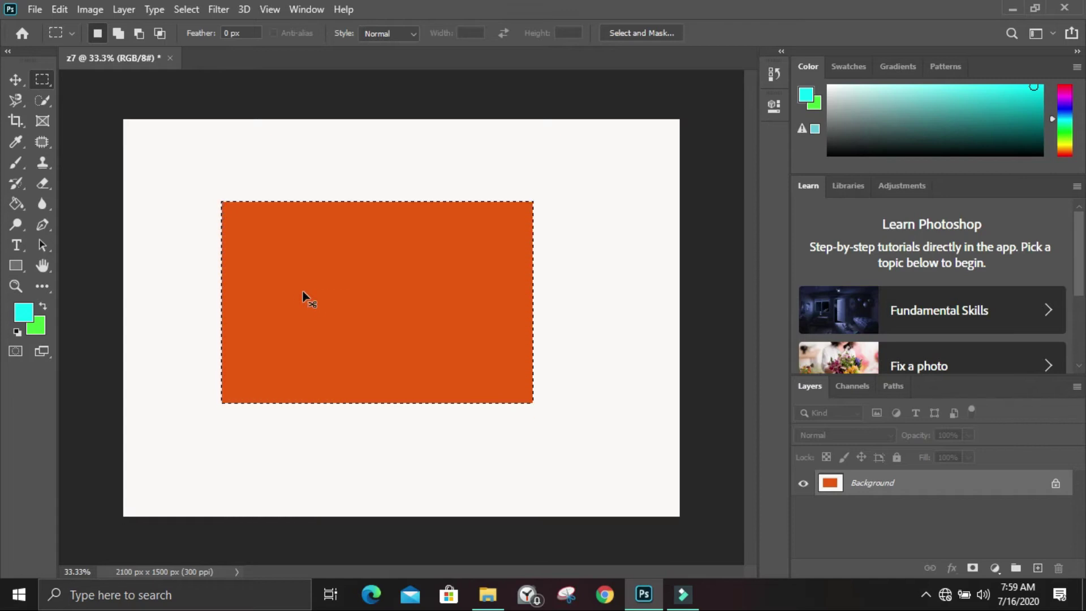
Fill the rectangular selection with the green background colour, followed by the cyan foreground colour.
key(ctrl+BackSpace)
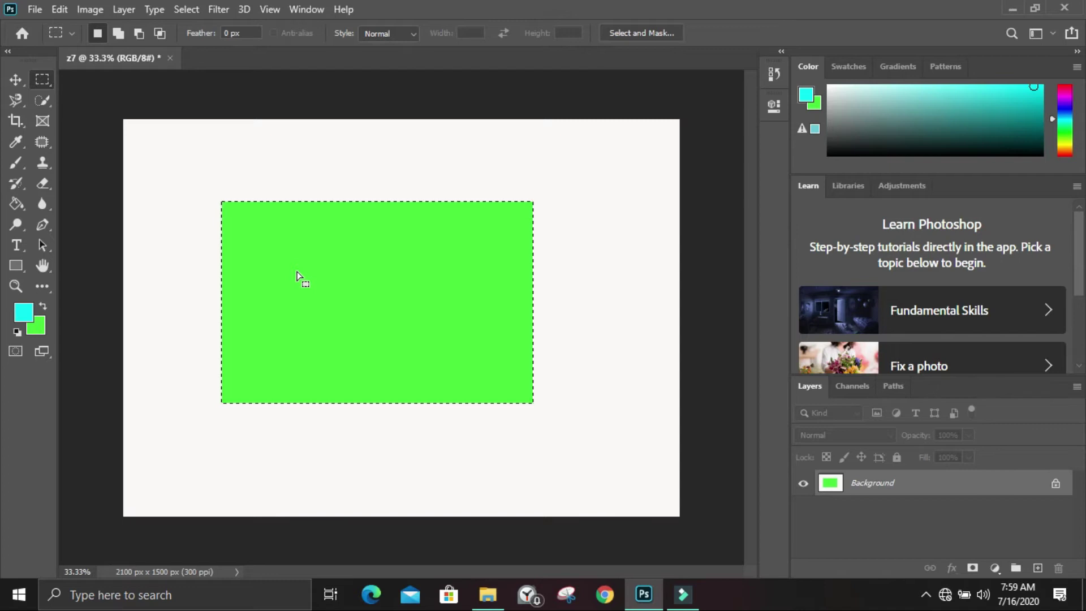
key(alt+BackSpace)
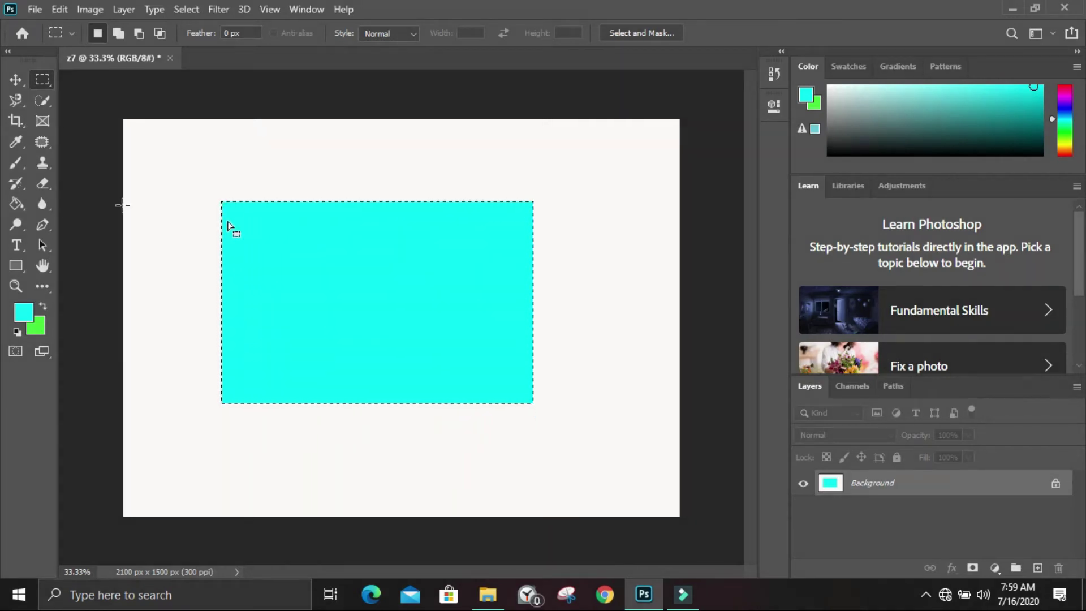
Set the foreground colour to yellow #f8c90b and fill the selection with it using the Paint Bucket tool.
click(15, 207)
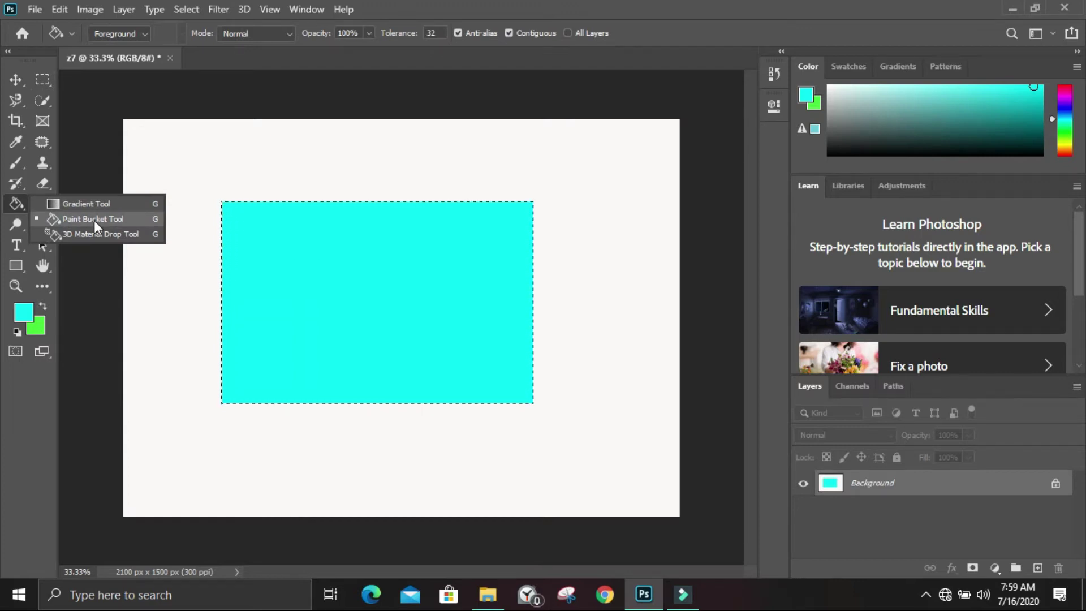
click(94, 220)
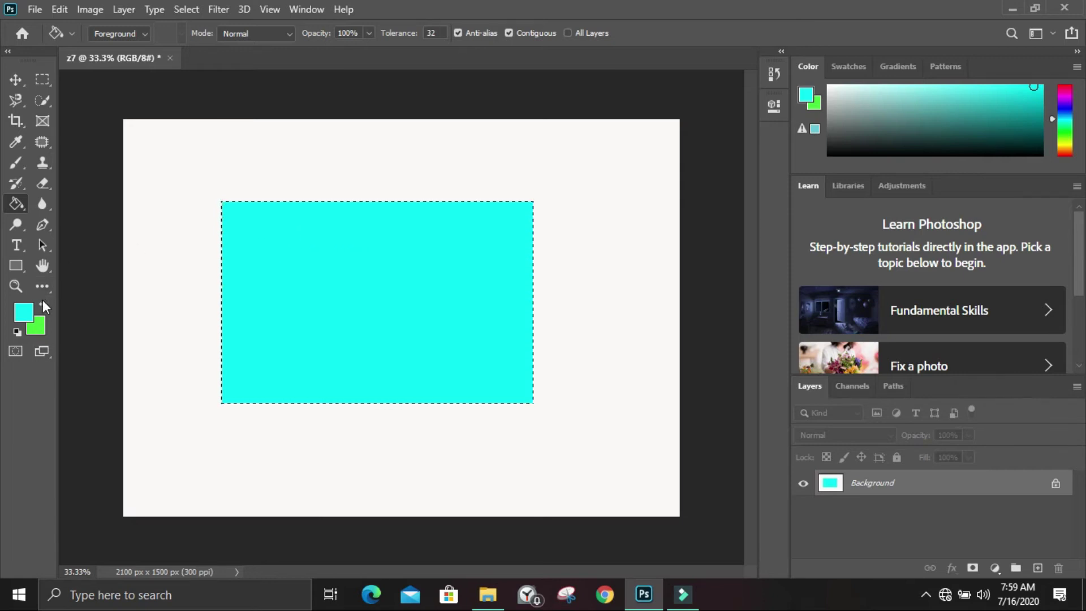
click(29, 314)
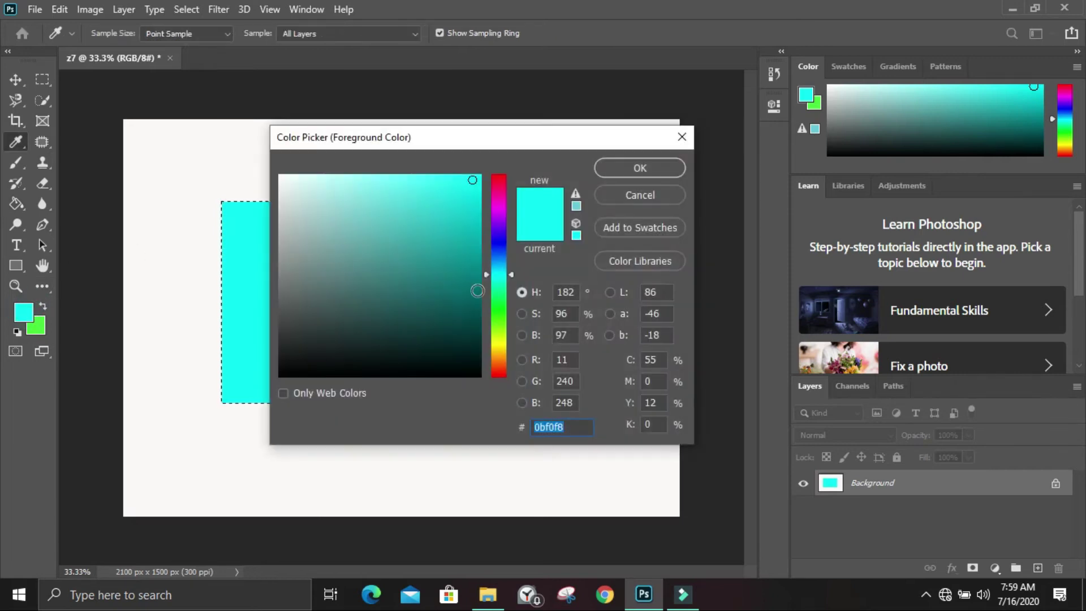
click(495, 350)
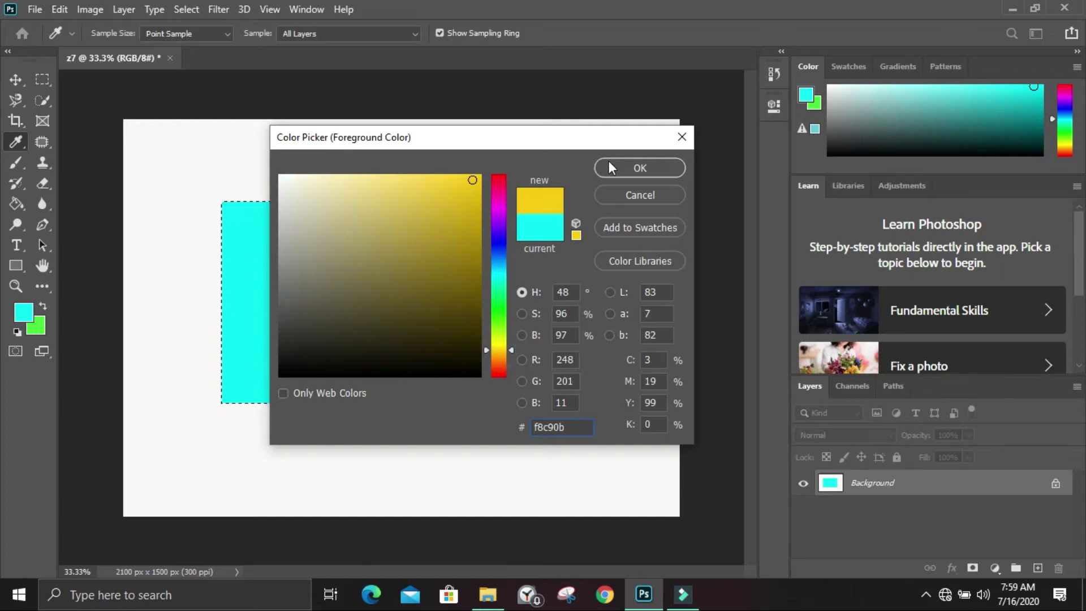
click(608, 168)
click(373, 243)
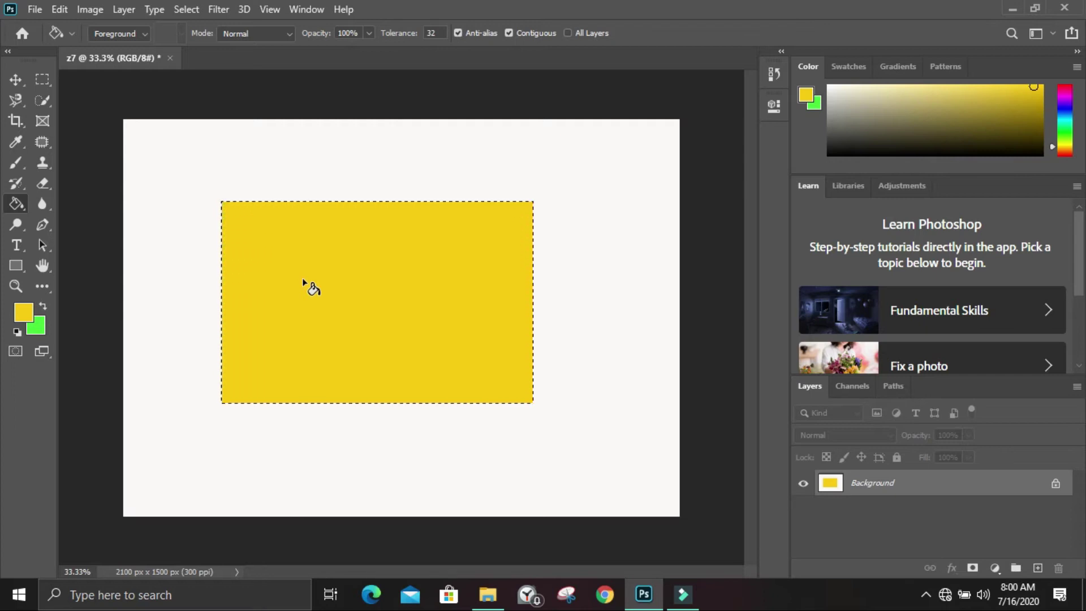
Swap the foreground and background colours and fill the selection with green using the Paint Bucket tool.
click(16, 203)
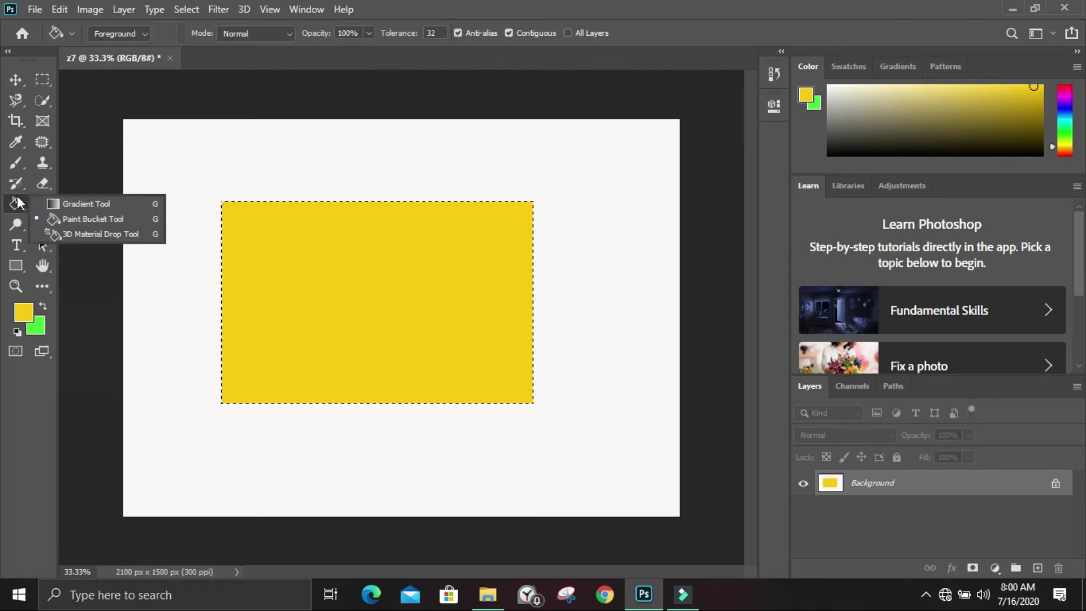
click(87, 218)
click(43, 306)
click(273, 265)
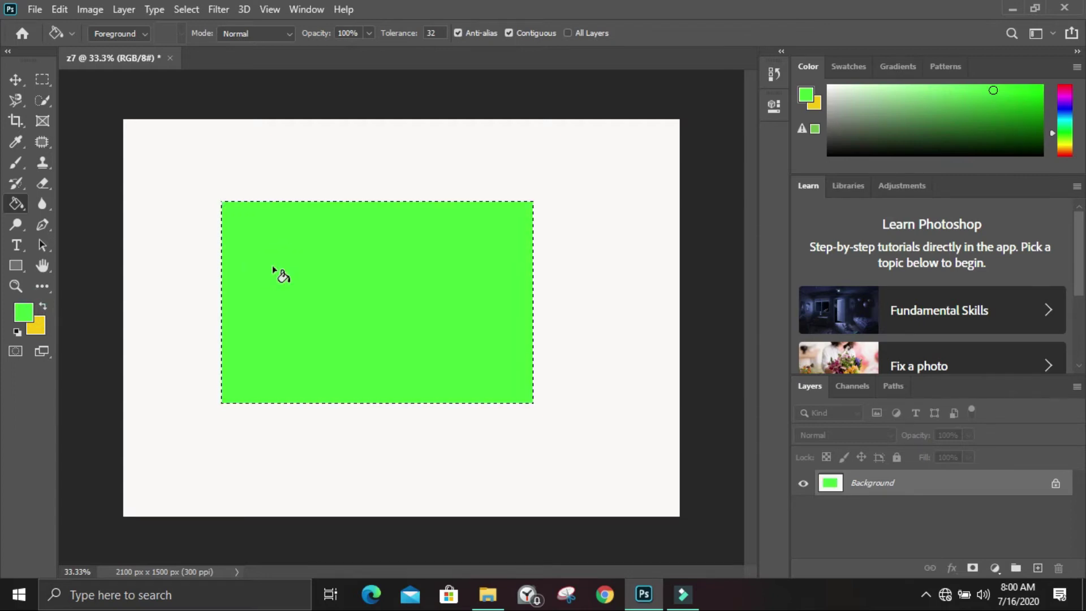
Swap the foreground and background colours back and forth, then reset them to the default black and white.
click(44, 307)
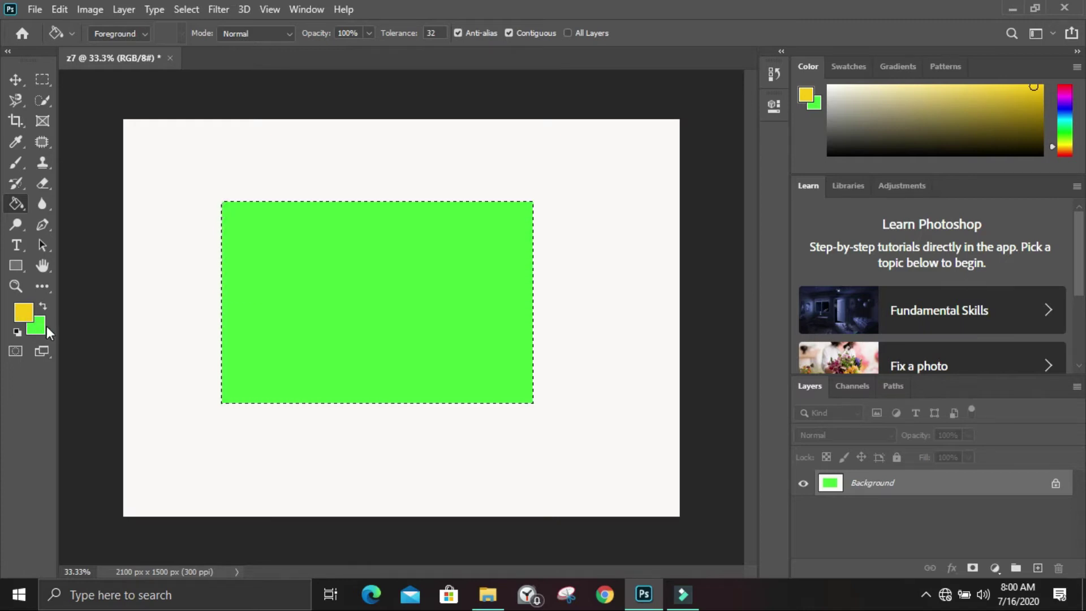
click(43, 306)
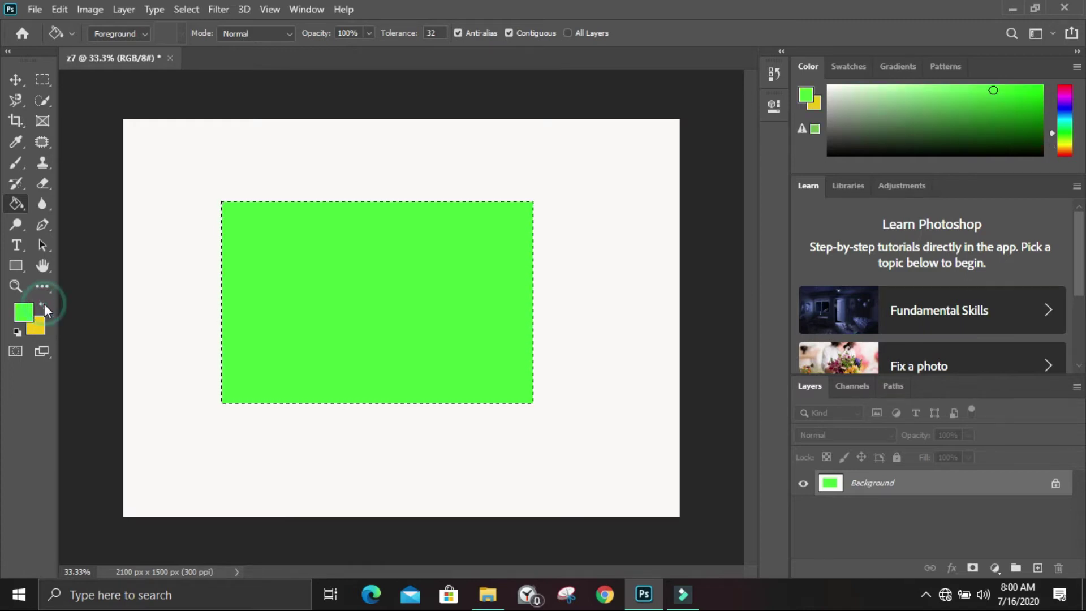
click(17, 334)
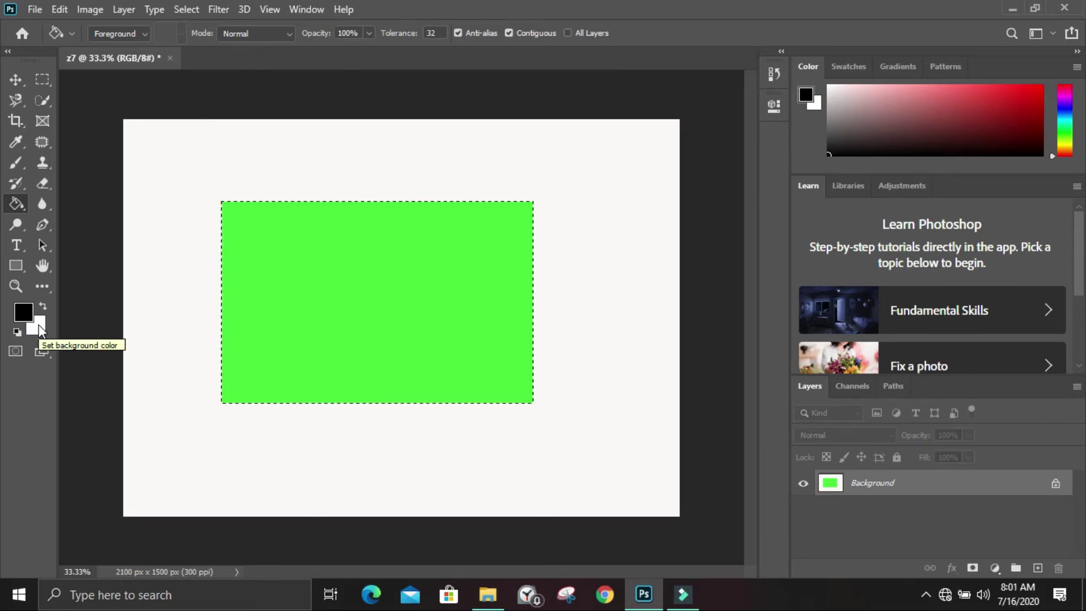
Return to the Rectangular Marquee tool, delete the green fill inside the selection, and deselect.
click(45, 79)
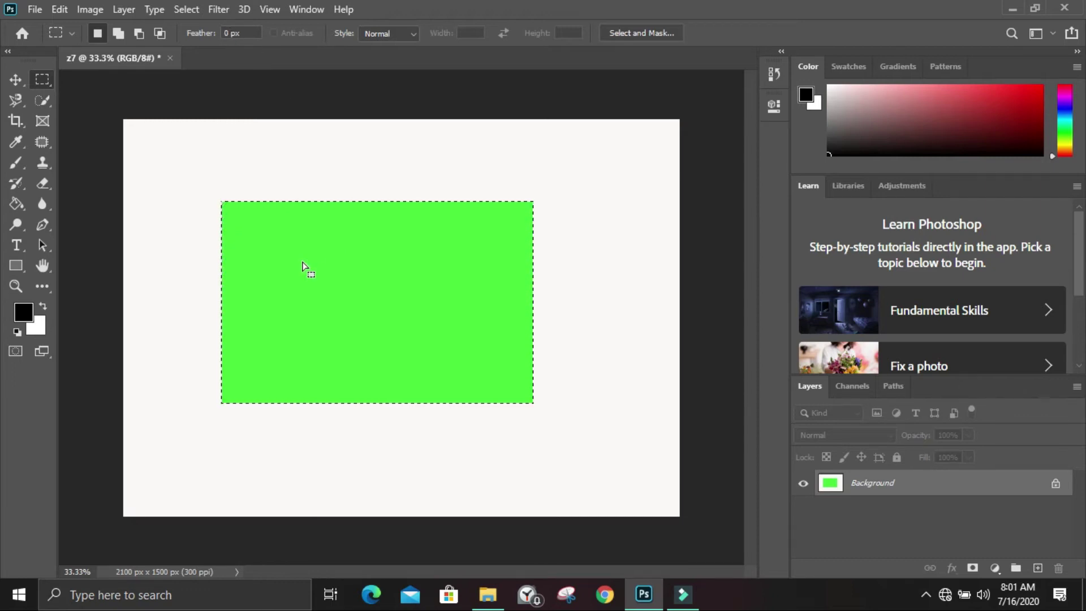
key(ctrl+i)
key(BackSpace)
key(ctrl+d)
Set the marquee feather to 50 px and draw a rectangular selection in the upper part of the canvas.
click(210, 34)
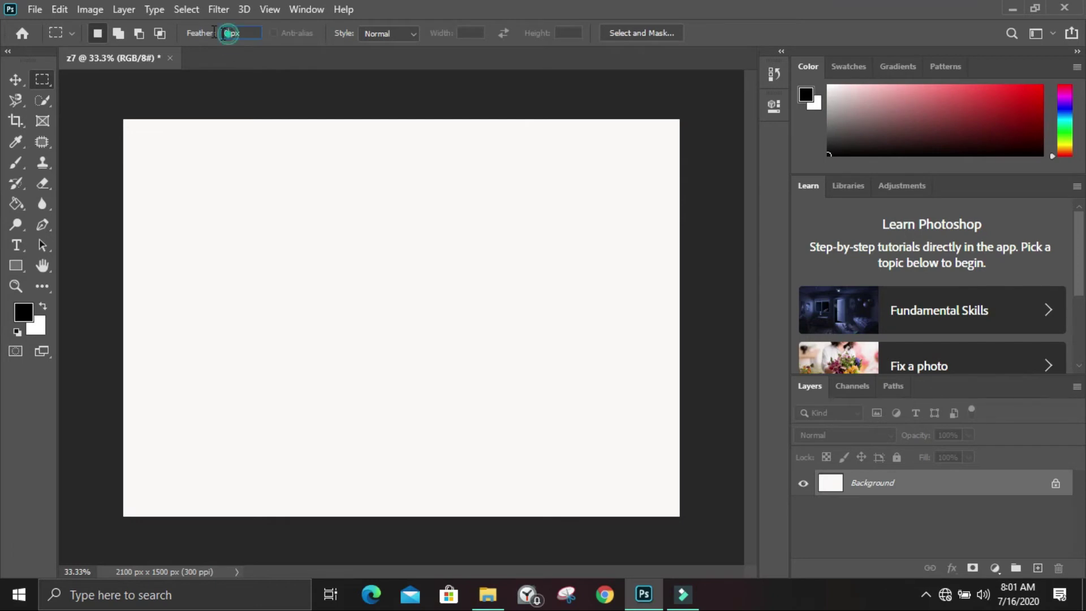
text(50)
drag(229, 160, 489, 372)
key(alt)
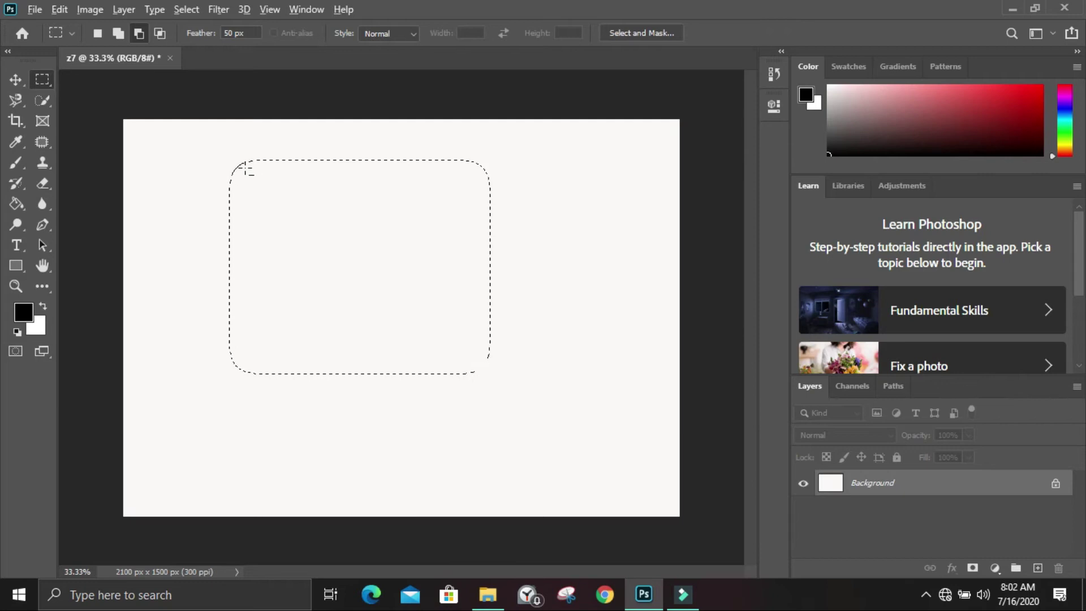
Fill the feathered selection with the black foreground colour, undo and reapply the fill, and deselect.
key(alt+BackSpace)
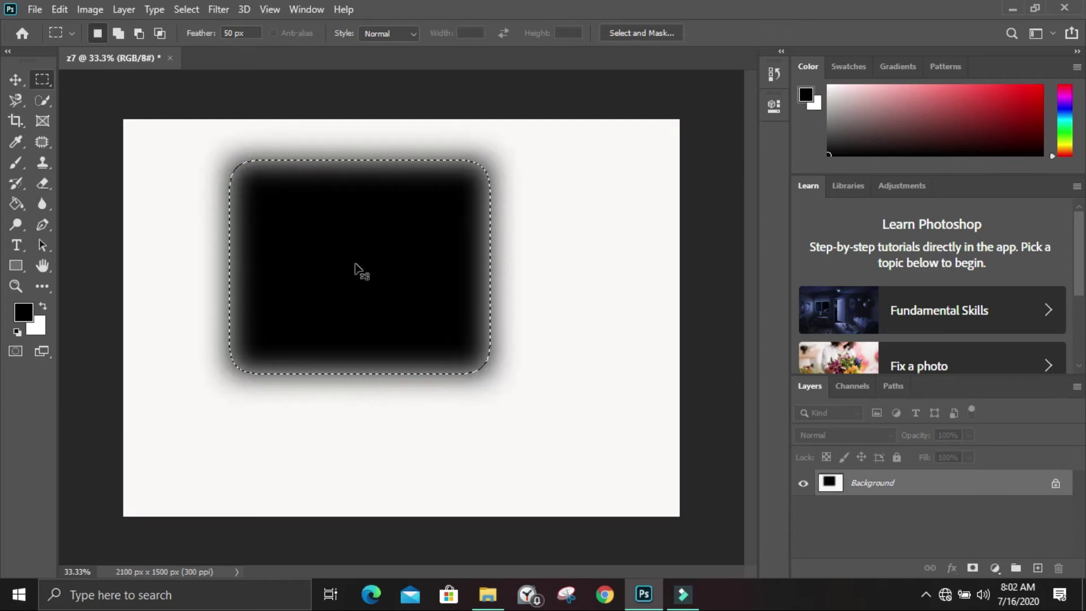
key(ctrl+z)
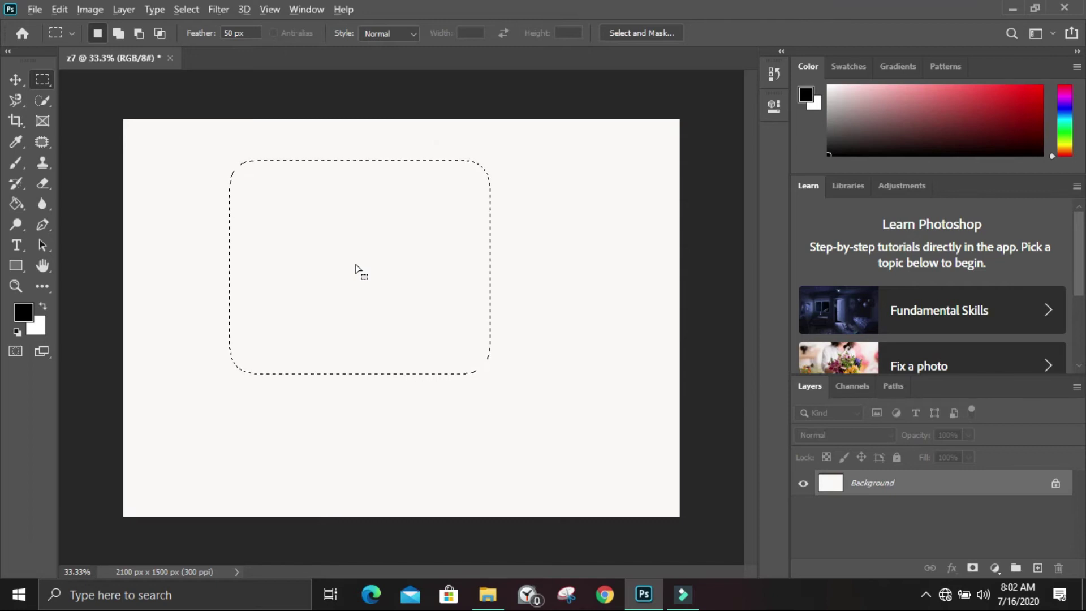
key(alt+BackSpace)
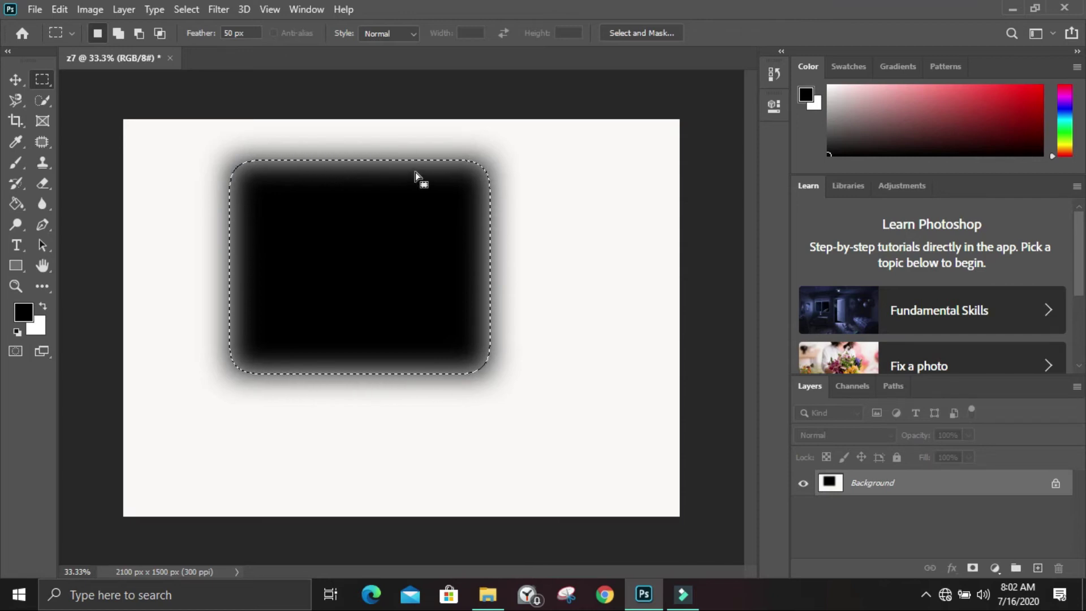
key(ctrl+d)
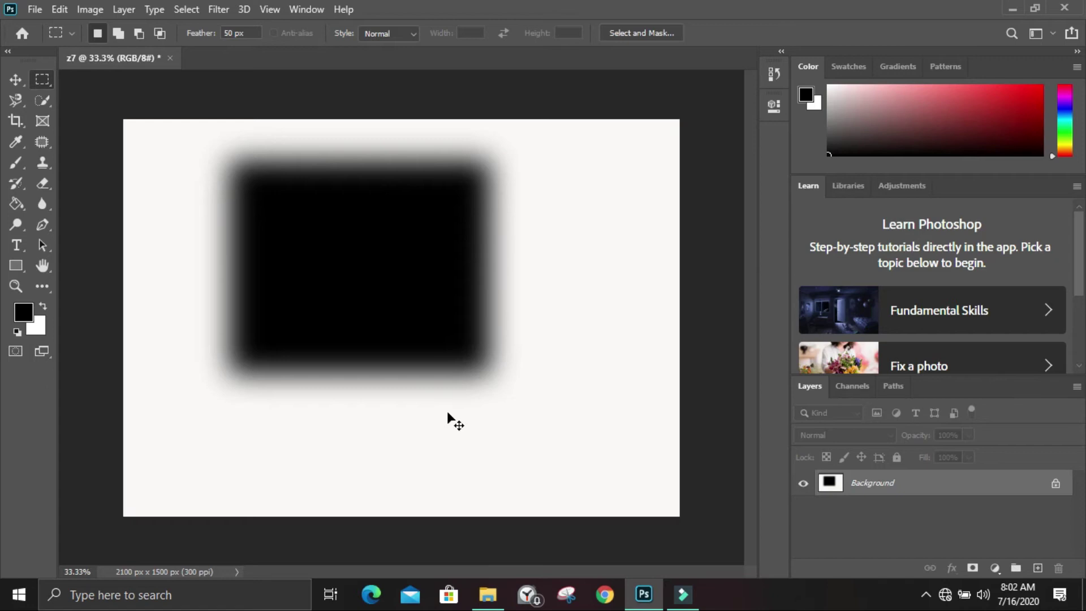
Undo the deselection and the black fill, then remove the feathered selection.
key(ctrl+z)
key(ctrl+z)
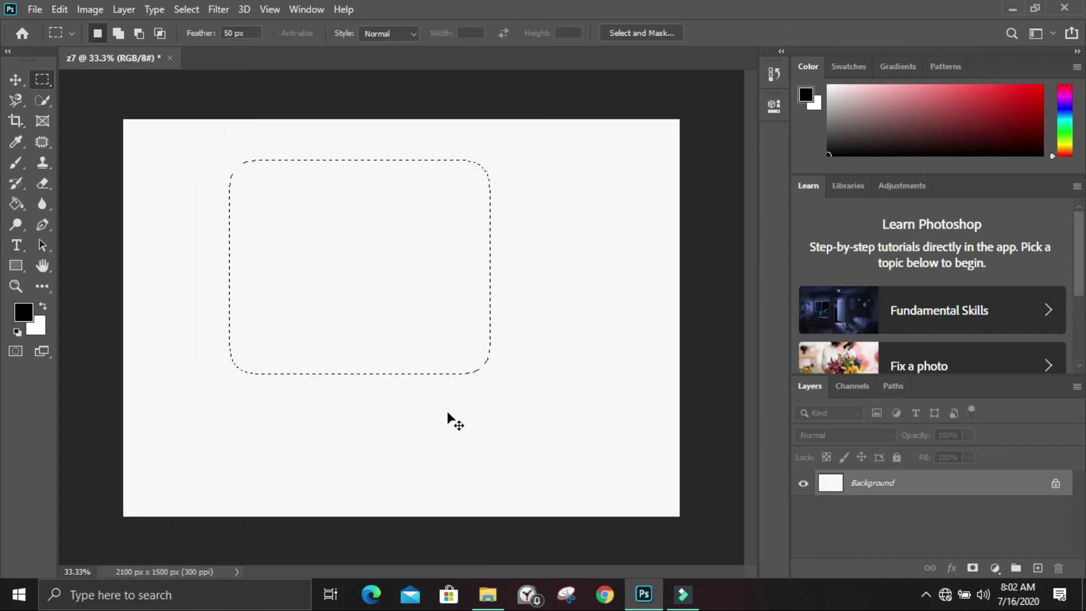
key(ctrl+d)
Set the feather to 0 px and draw a wide rectangular selection across the canvas centre in Normal style.
click(231, 33)
click(399, 33)
drag(205, 204, 575, 405)
click(574, 405)
Set the marquee style to Fixed Ratio at 1 to 1 and draw a square selection in the canvas's upper left.
click(398, 32)
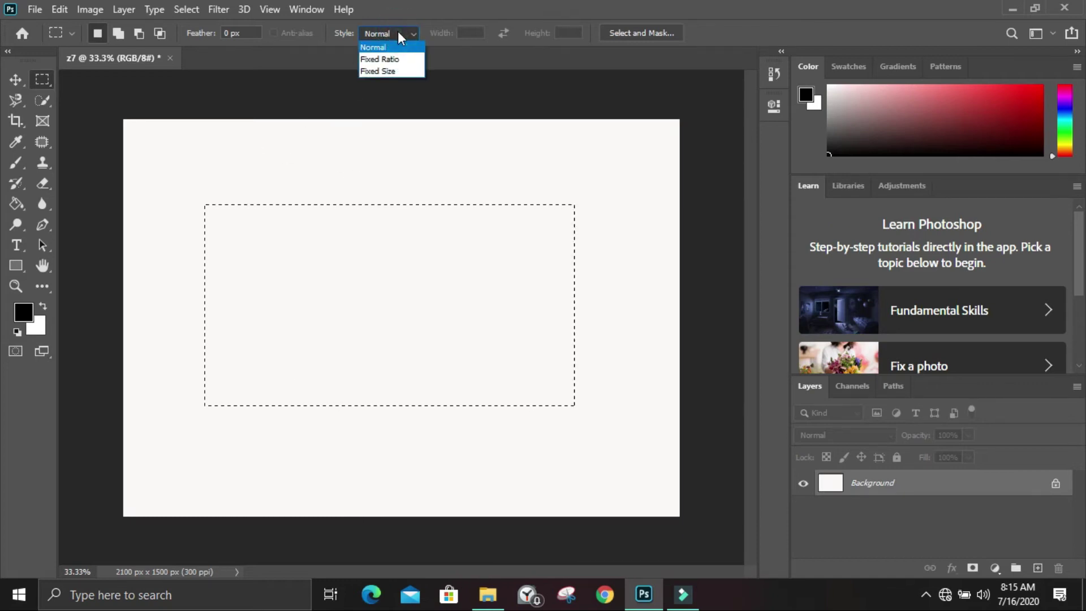
click(397, 59)
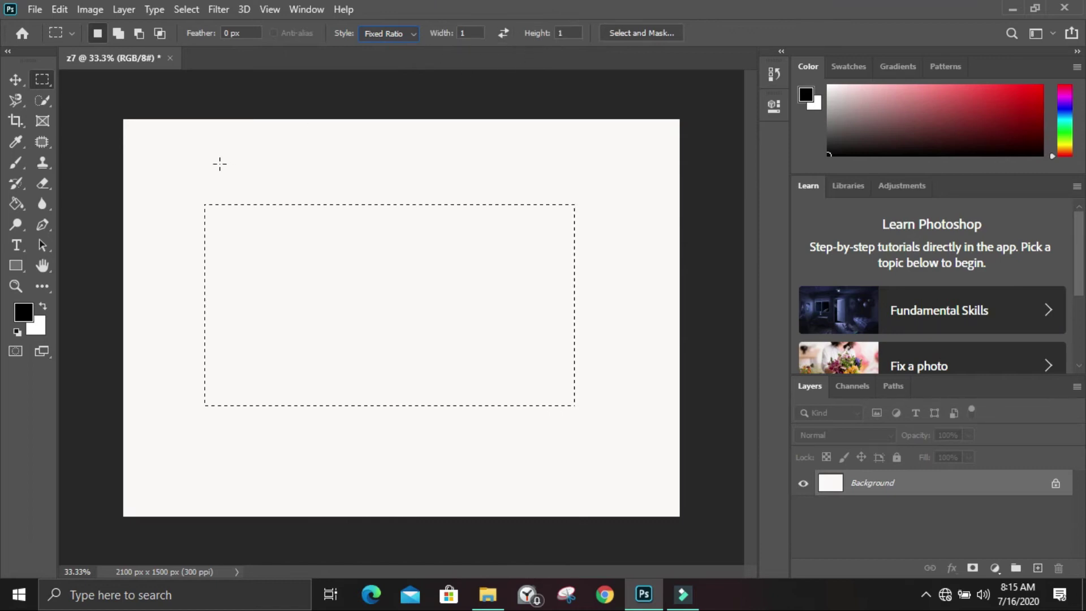
drag(176, 169, 485, 319)
click(484, 319)
key(ctrl+z)
Set the marquee style to Fixed Size and place a 64 by 64 px selection near the canvas centre.
click(410, 31)
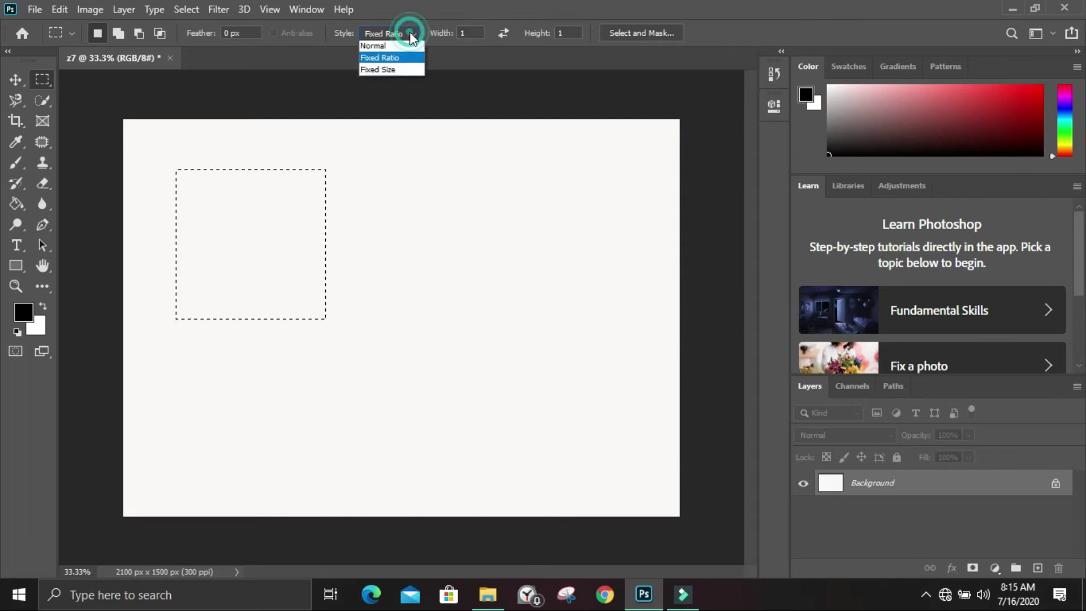
click(397, 71)
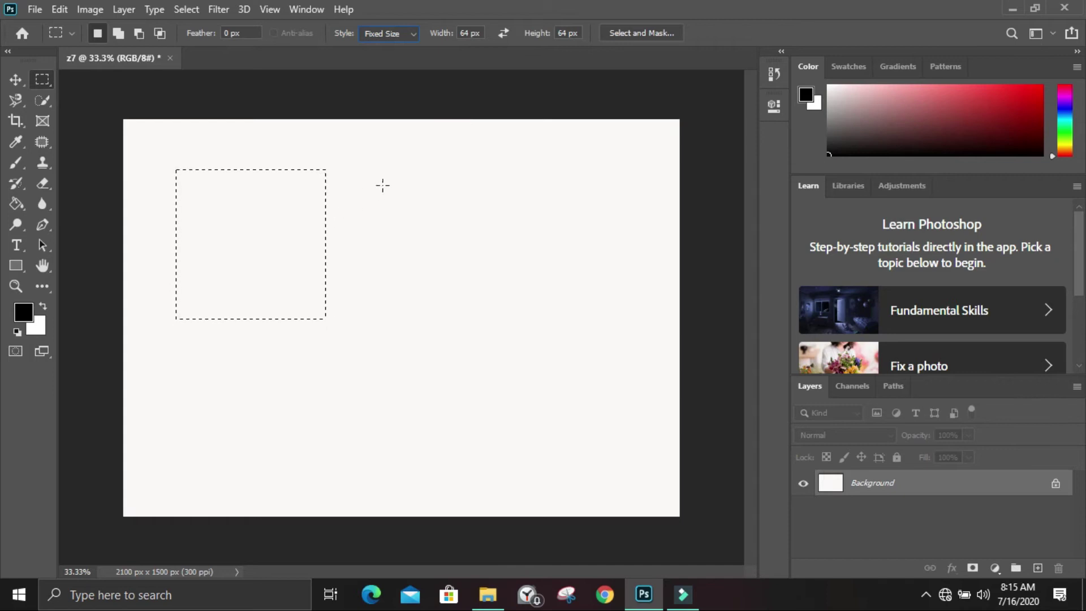
drag(369, 185, 441, 311)
Set the fixed selection size to 500 px wide and 500 px high, and place the selection on the canvas.
double_click(467, 33)
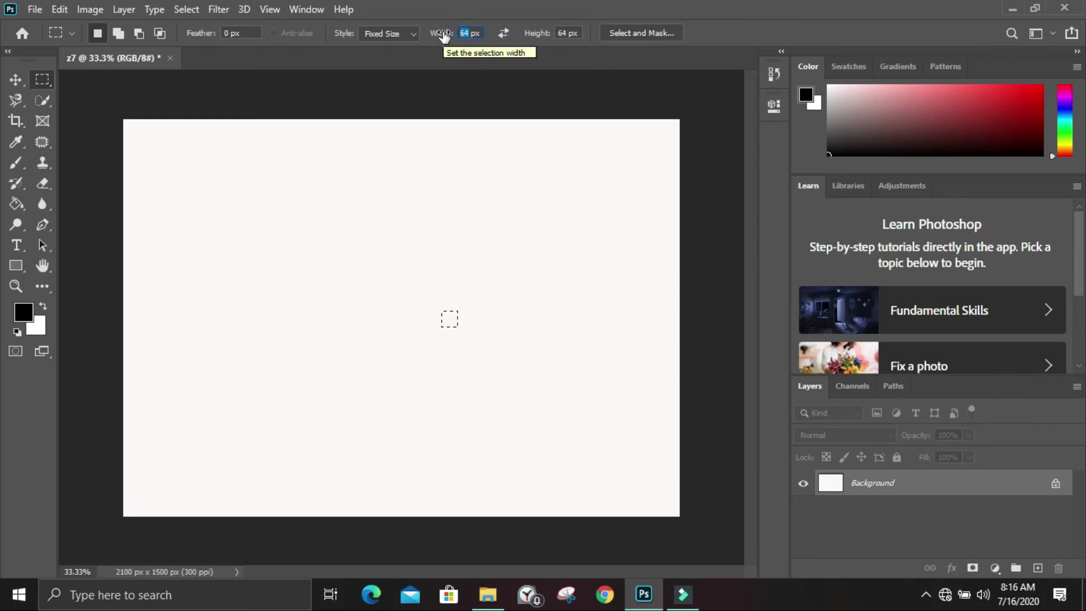
text(500)
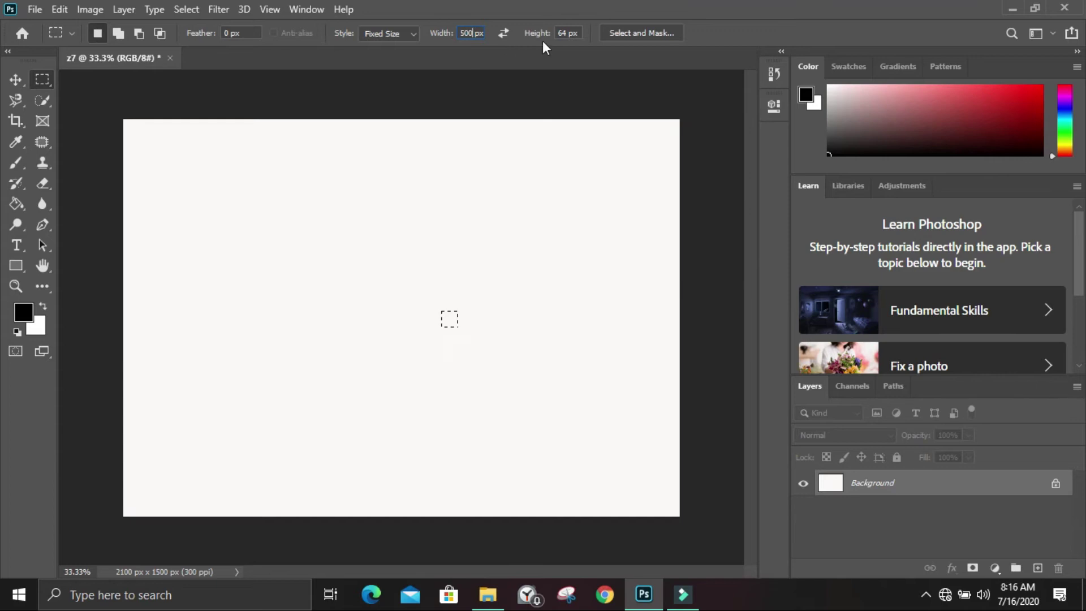
double_click(557, 32)
text(500)
click(245, 206)
Set the fixed width and height back to 64 px and place a selection near the canvas's upper-right corner.
click(472, 32)
text(64)
click(568, 32)
text(64px)
click(608, 167)
Set the marquee style back to Normal, draw a freely sized rectangular selection in the canvas's upper half and deselect it.
click(410, 34)
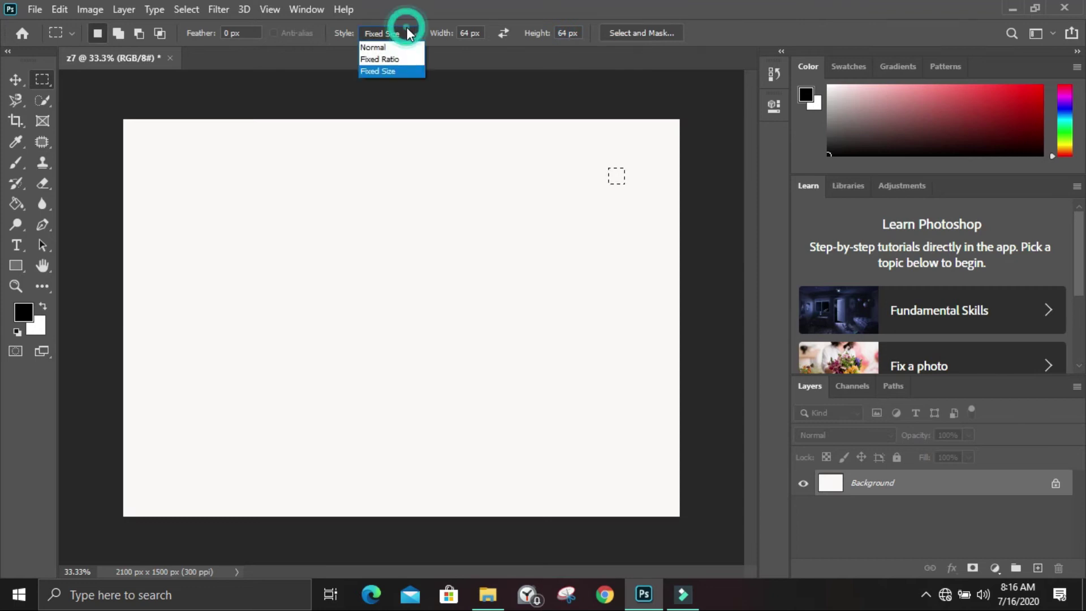
click(378, 45)
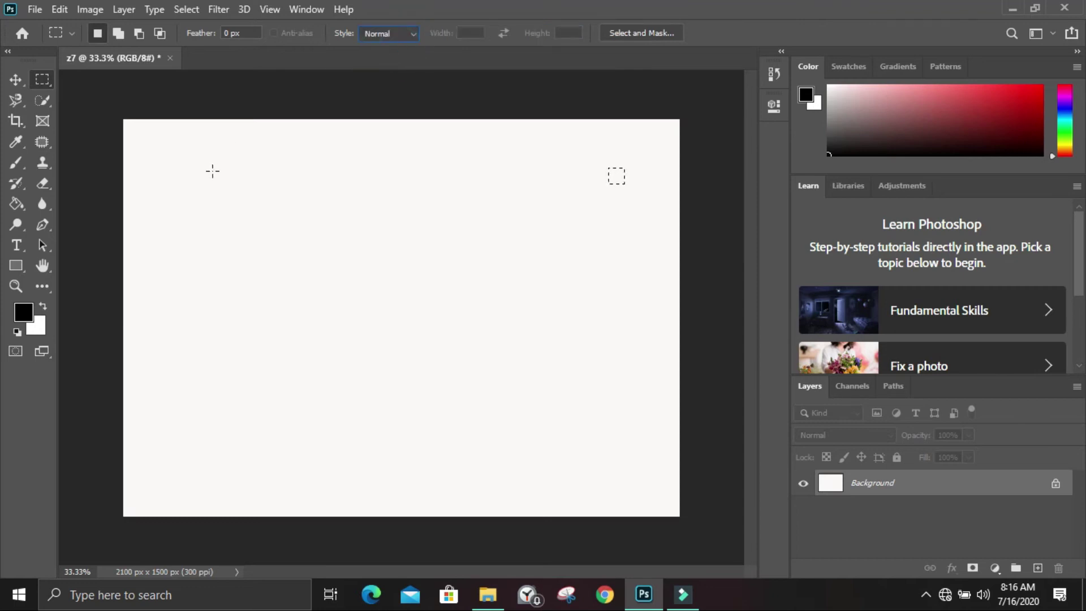
drag(212, 171, 495, 312)
click(366, 368)
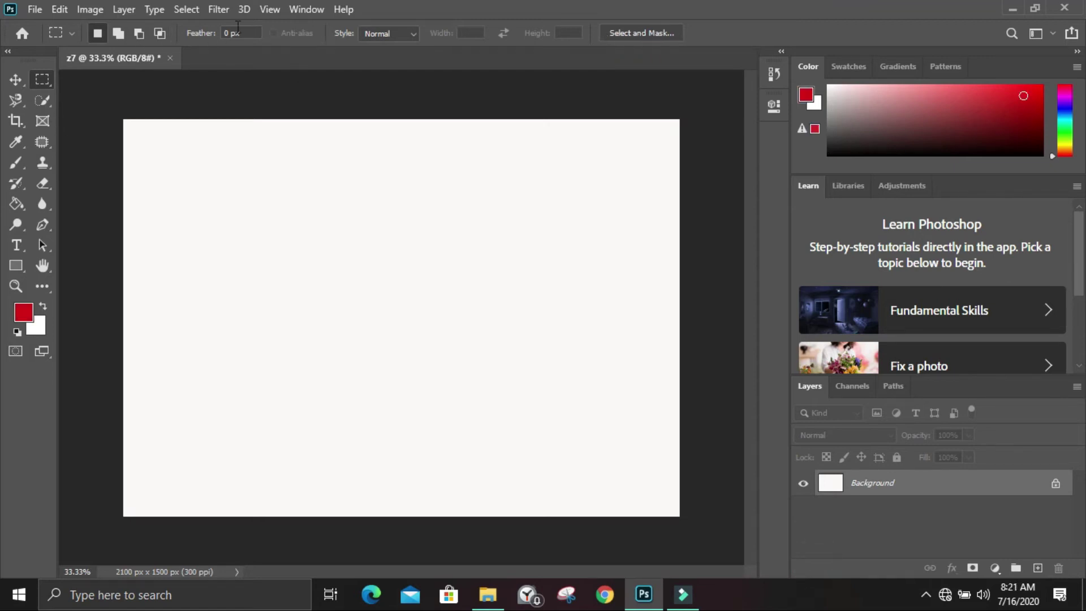
Draw a tall oval selection on the canvas's left half with the Elliptical Marquee tool.
right_click(42, 81)
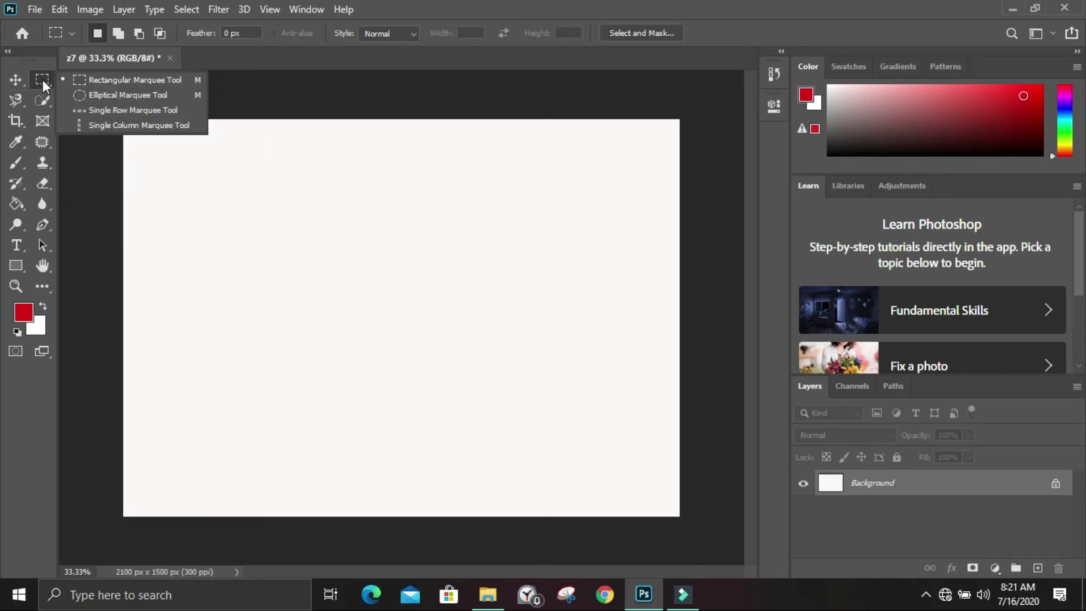
click(99, 94)
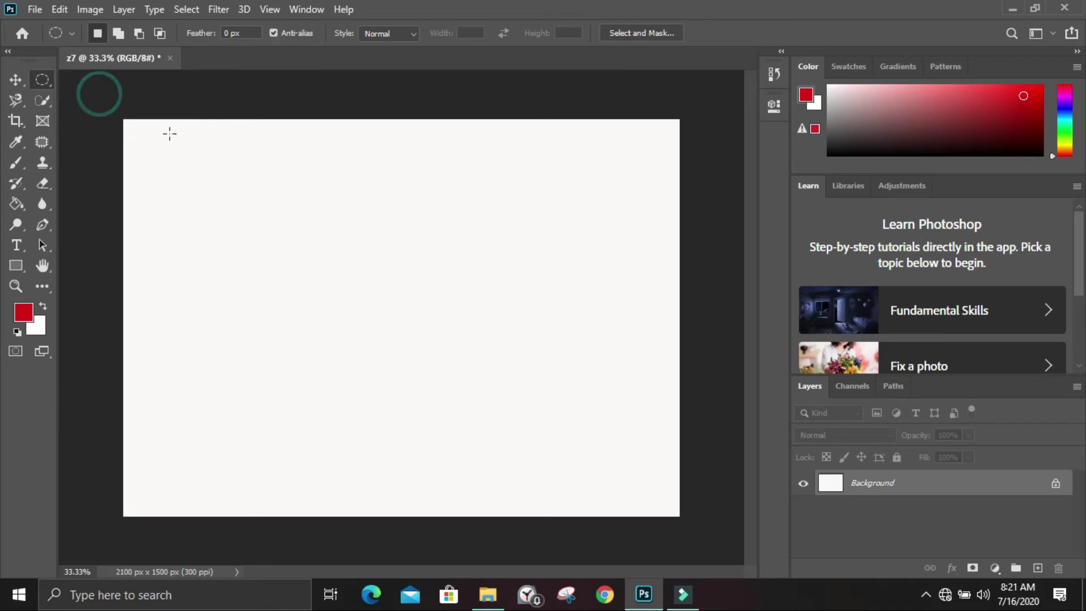
drag(205, 198, 369, 433)
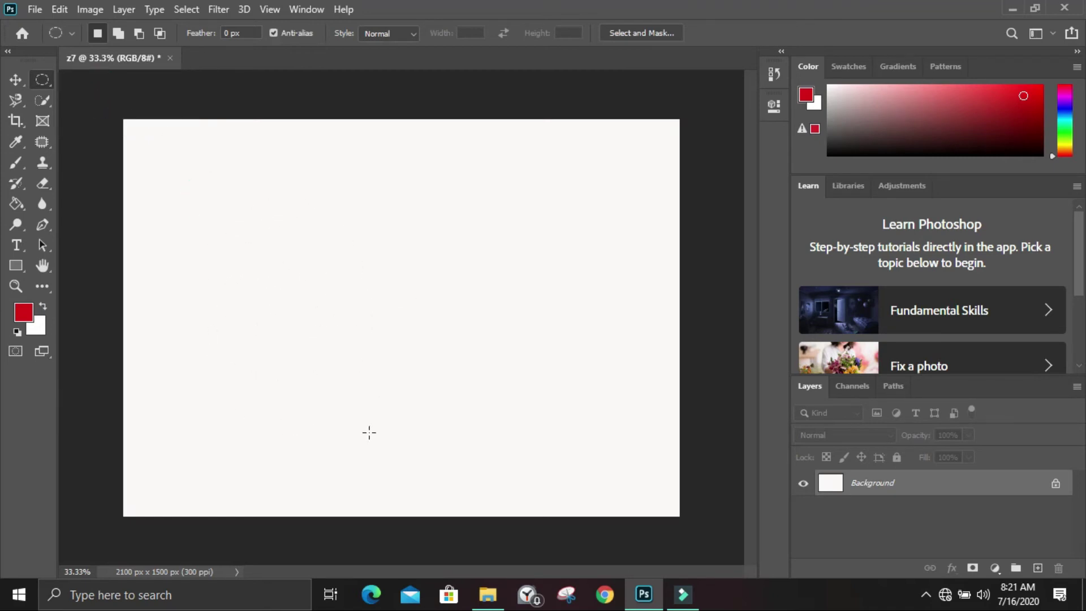
Replace the oval with a rectangular selection right of the canvas centre using the Rectangular Marquee tool.
click(41, 80)
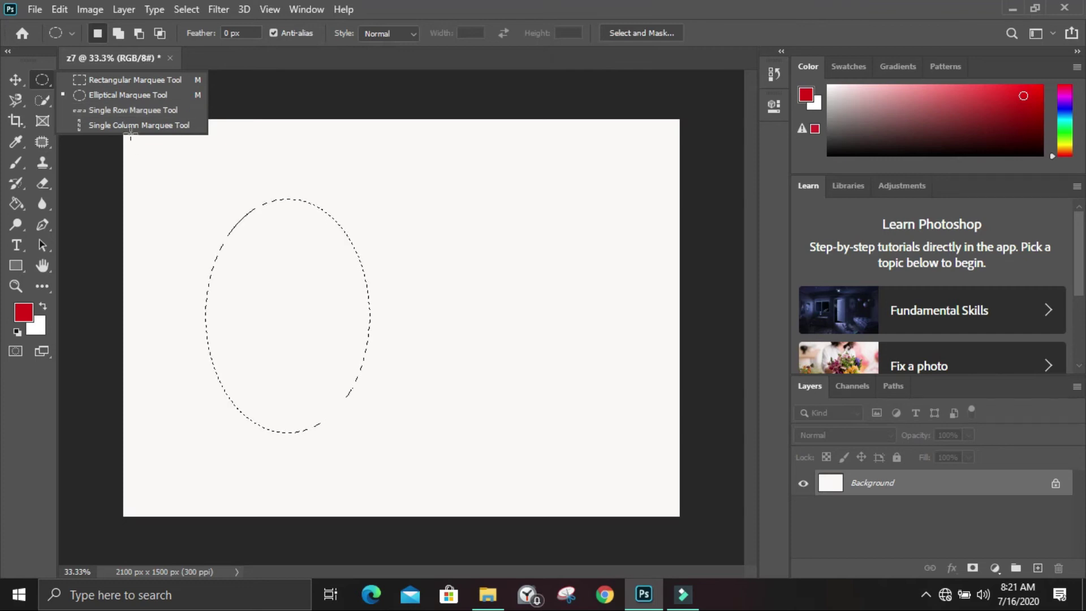
click(115, 79)
drag(384, 200, 569, 356)
click(581, 351)
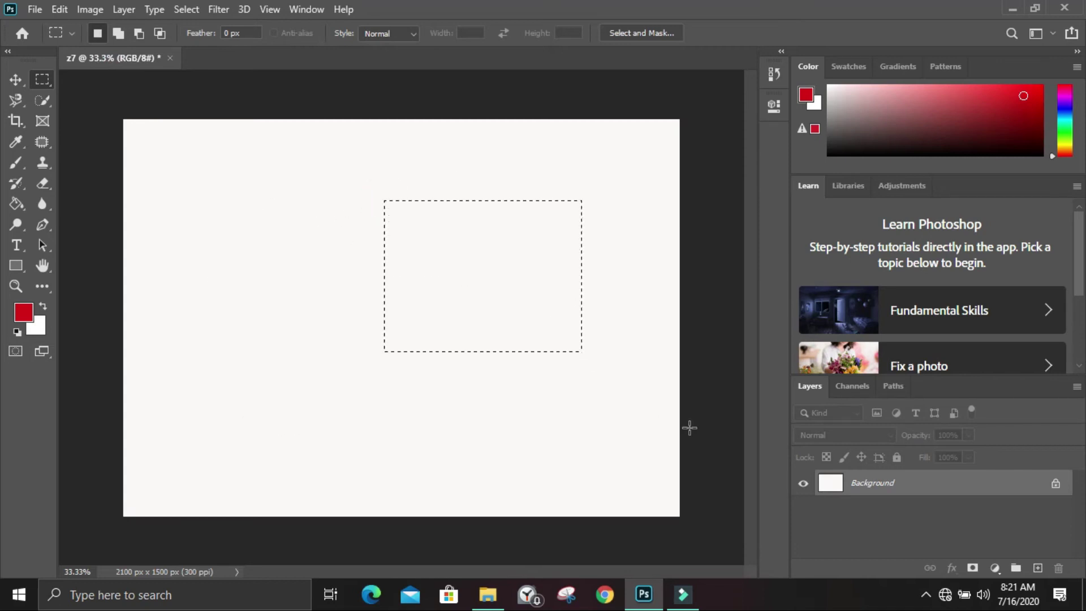
Detach the Layers panel from its dock, float it beside the canvas and make it taller.
drag(986, 385, 821, 266)
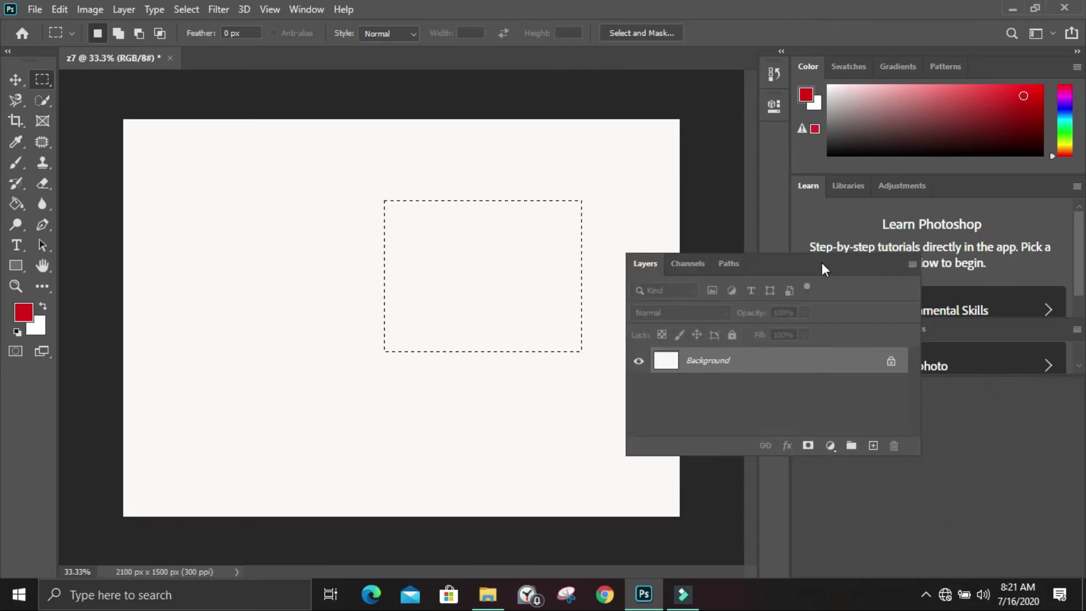
drag(759, 244, 855, 120)
drag(908, 188, 1030, 187)
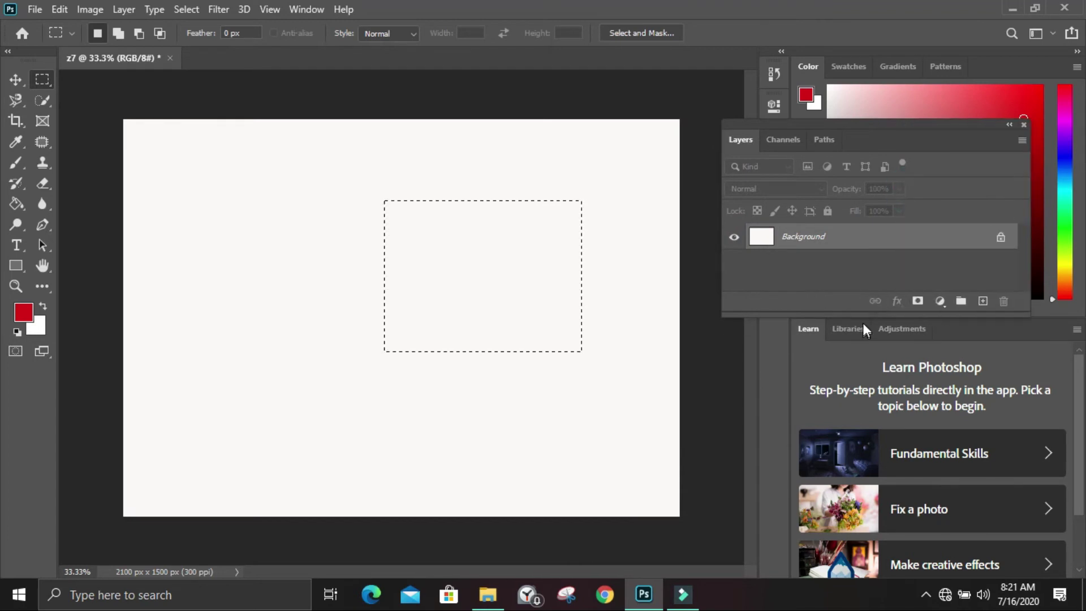
drag(872, 313, 841, 444)
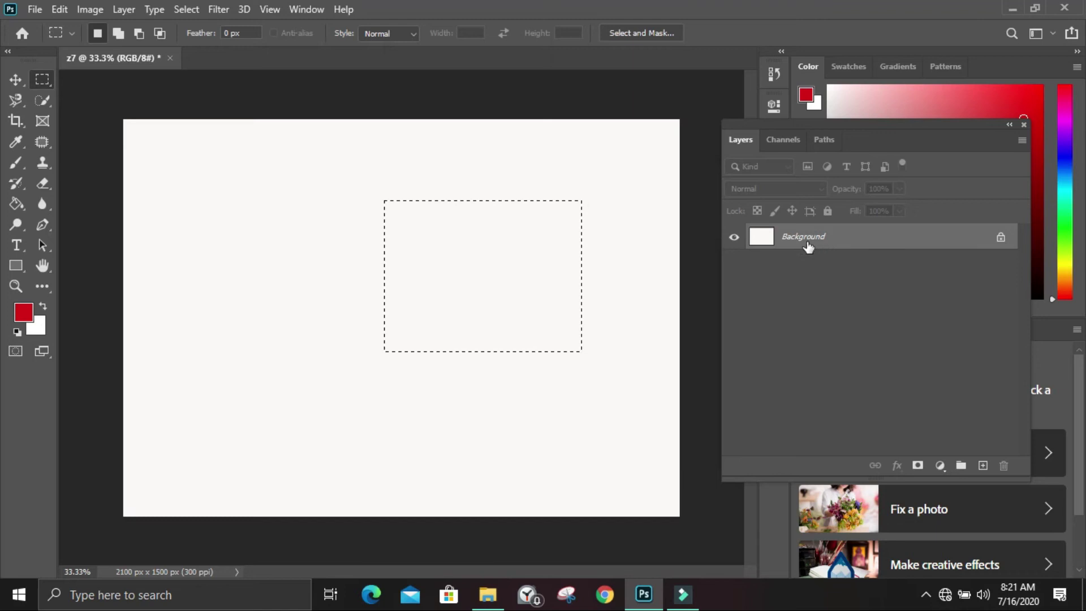
Clear the selection and paint a red letter Z on the Background layer with a soft 97 px brush at 0% hardness.
key(ctrl+z)
click(298, 161)
click(17, 163)
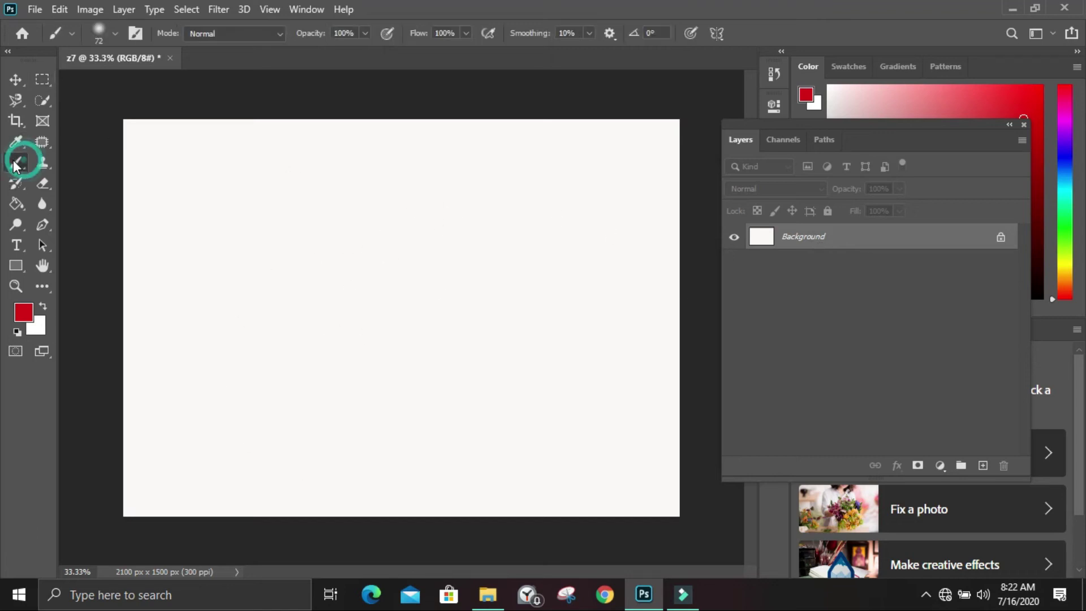
right_click(296, 215)
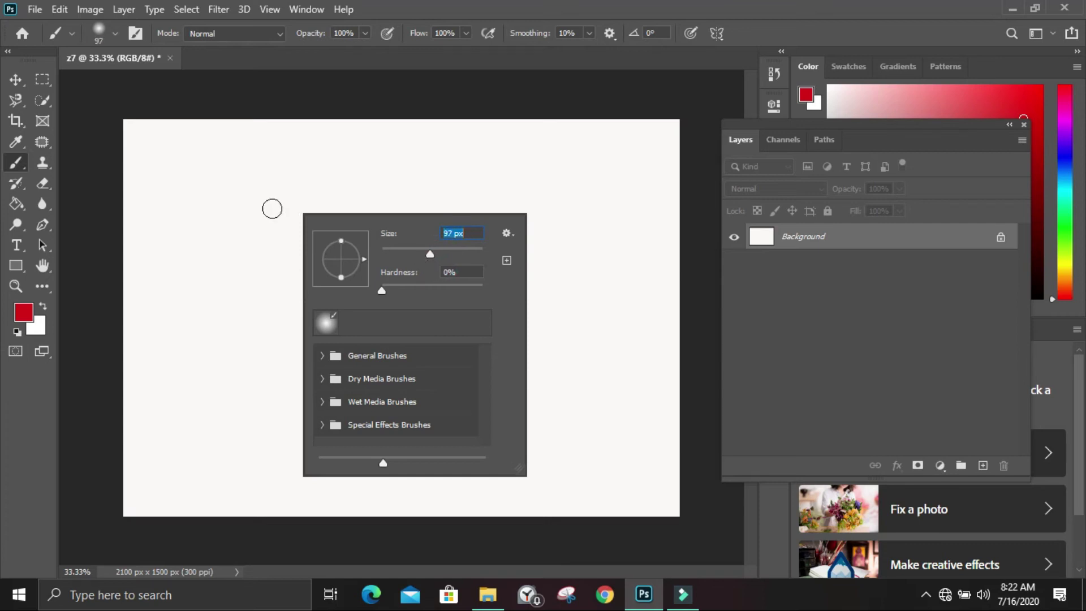
click(209, 259)
mouse_move(209, 260)
mouse_down()
mouse_move(212, 227)
mouse_move(390, 218)
mouse_move(301, 278)
mouse_move(190, 420)
mouse_move(227, 397)
mouse_move(283, 425)
mouse_move(344, 414)
mouse_up()
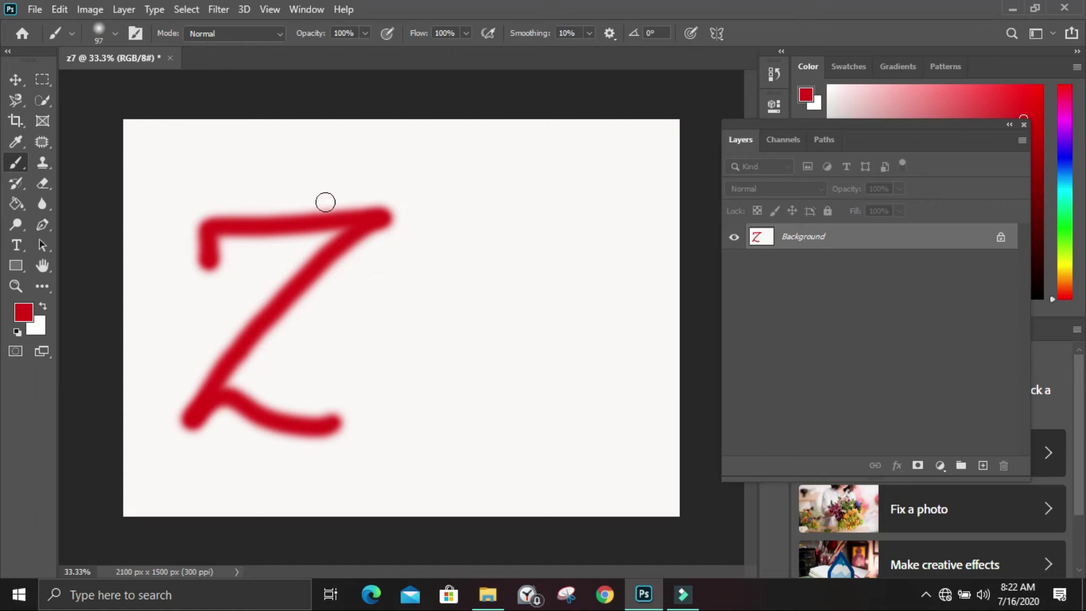
Try to move the painted Z on the Background layer without converting the layer, and undo the Z's brush strokes.
click(25, 77)
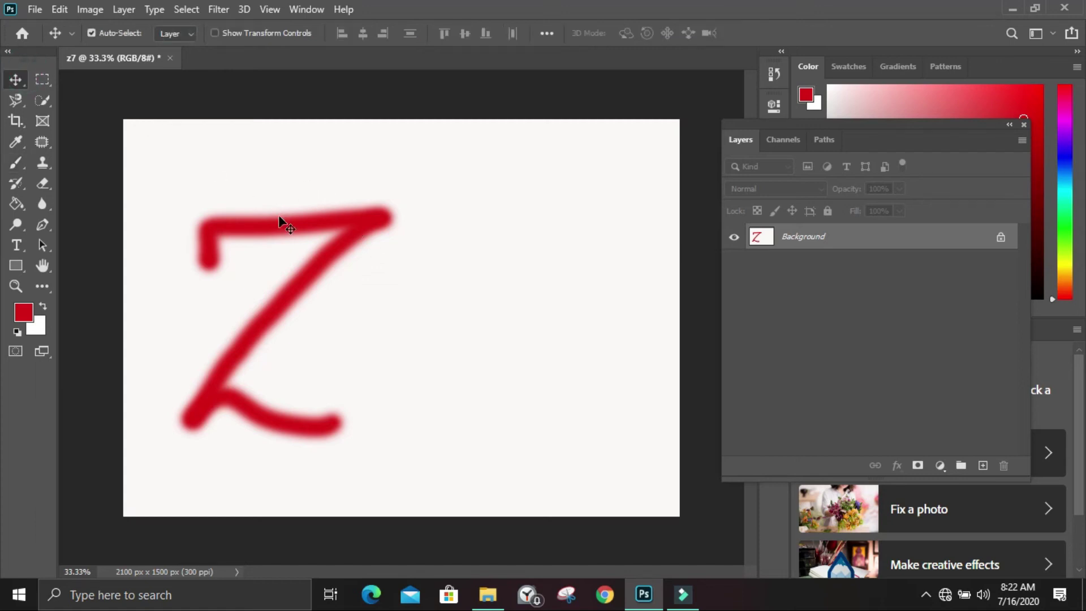
drag(278, 216, 334, 205)
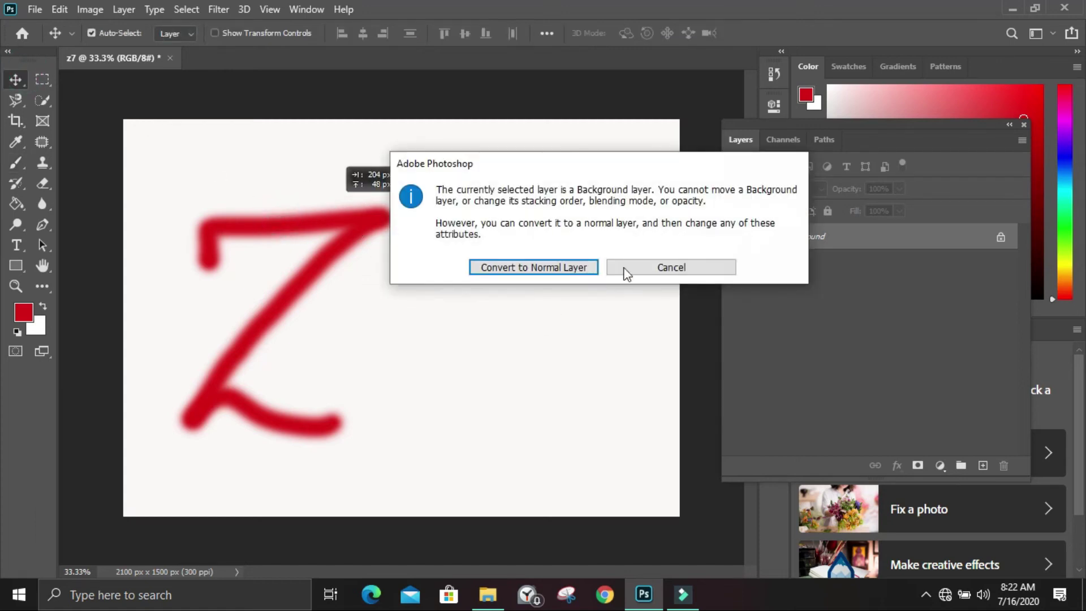
click(635, 265)
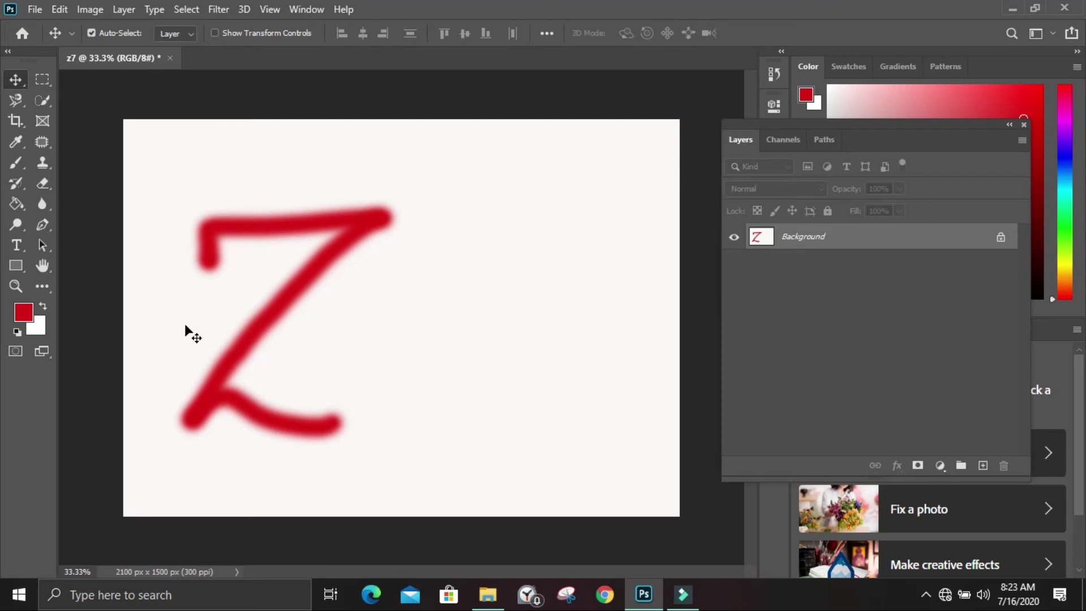
key(ctrl+z)
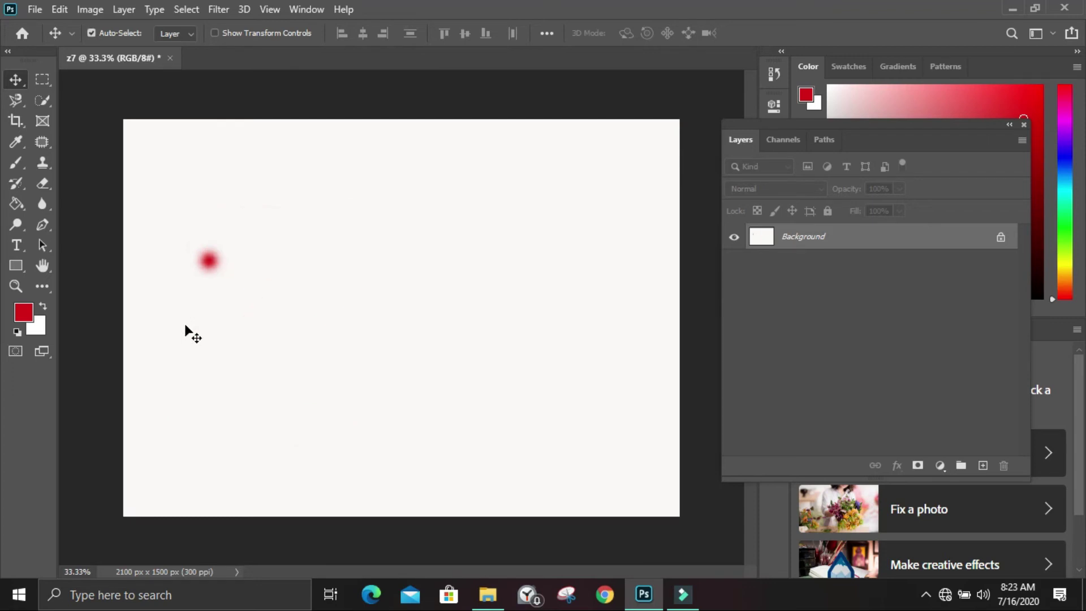
key(ctrl+z)
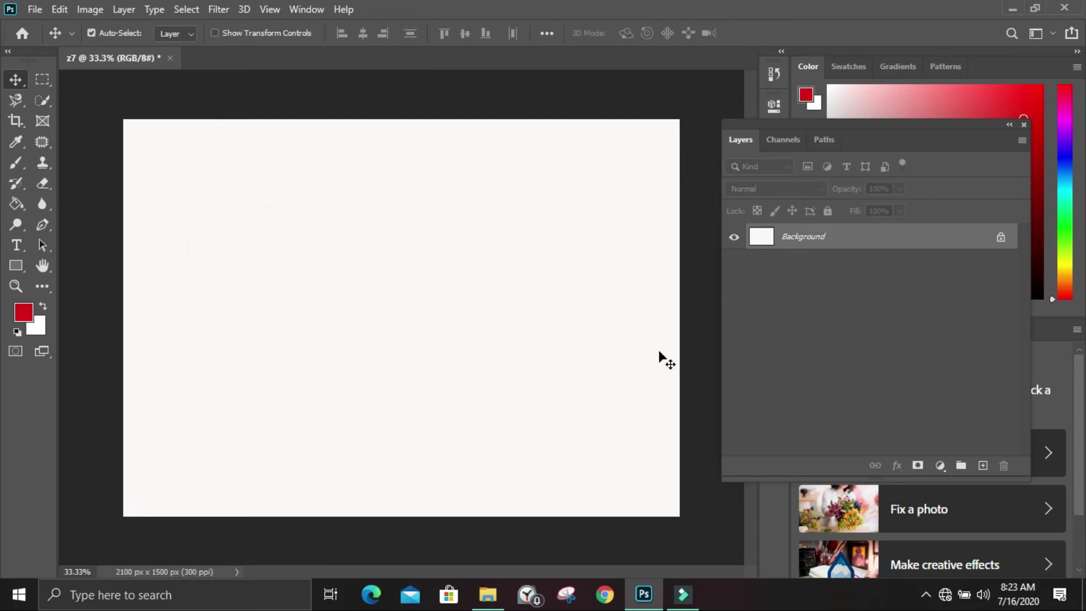
Add a new empty layer above the Background and make it the active layer.
click(983, 466)
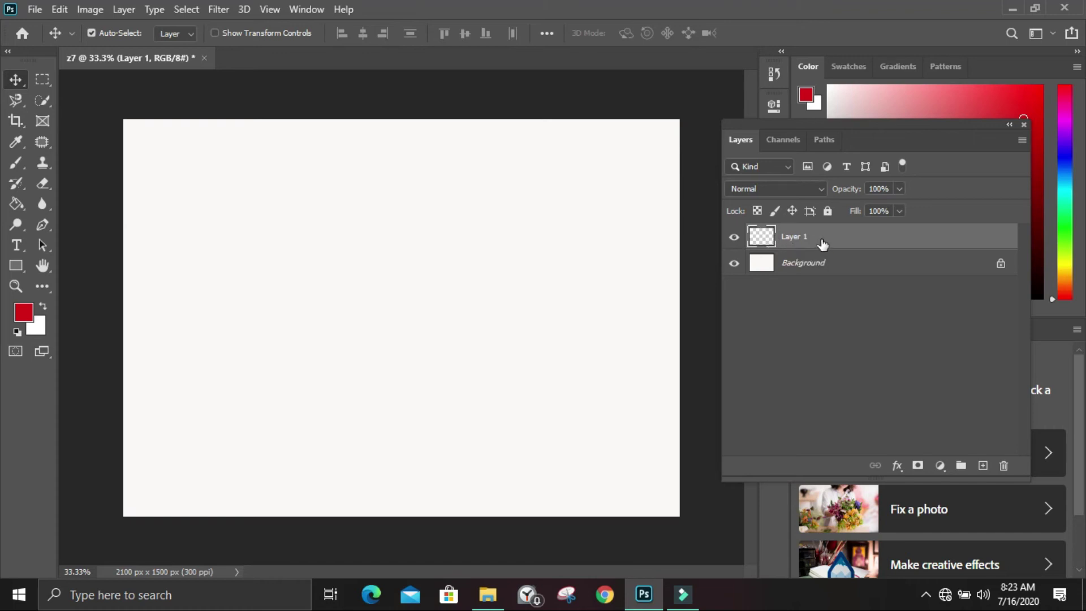
click(853, 265)
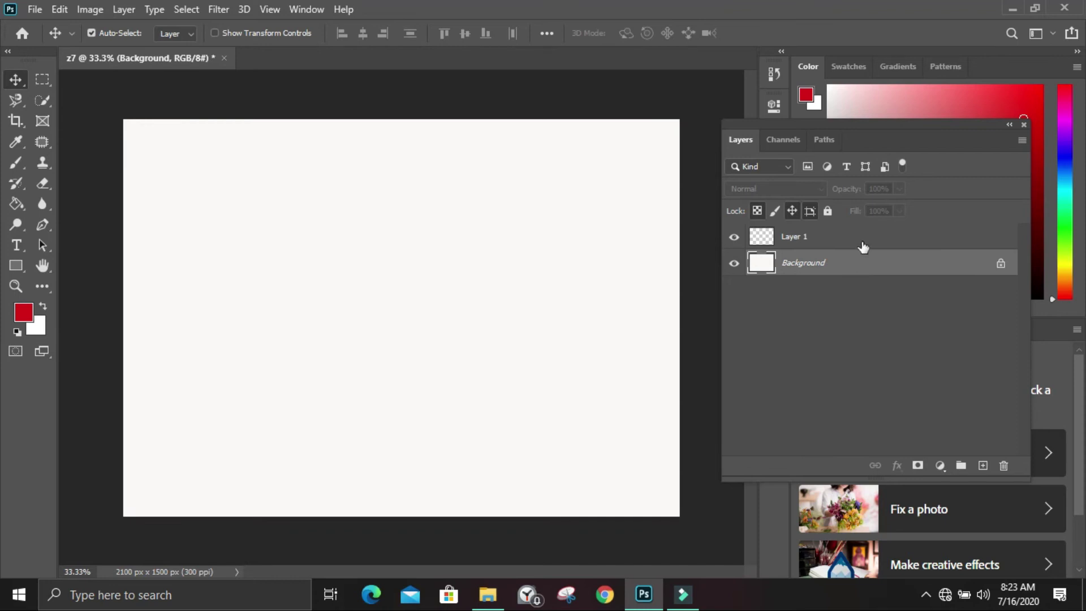
click(863, 247)
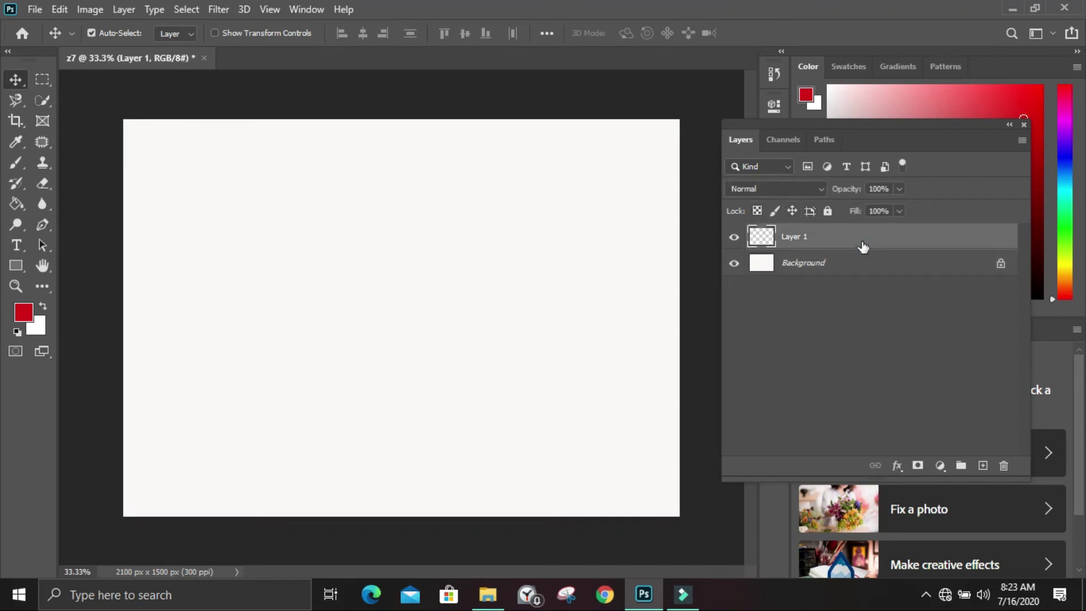
click(843, 267)
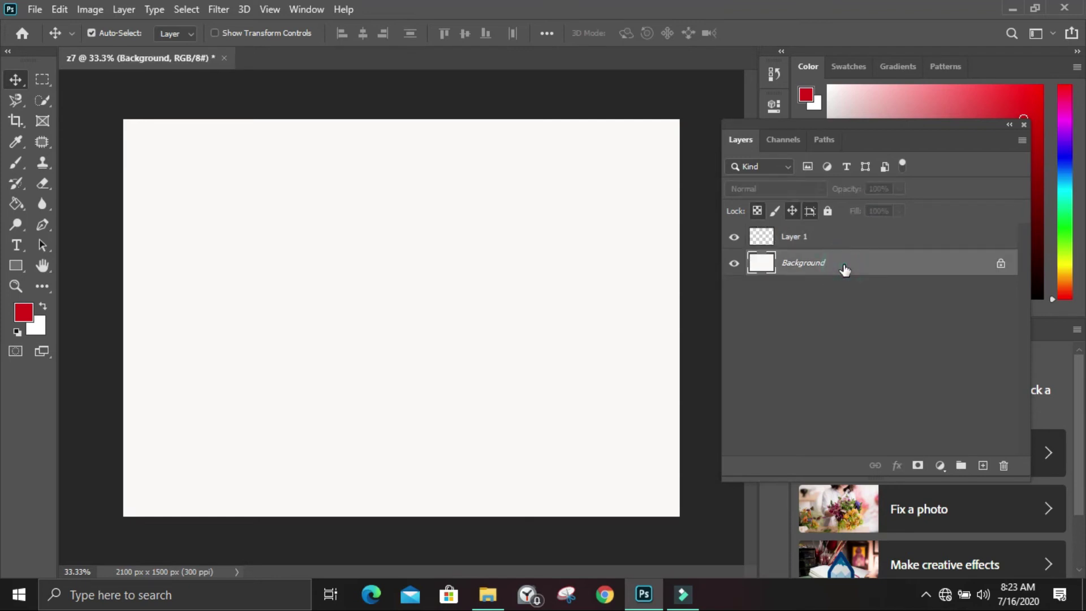
click(835, 242)
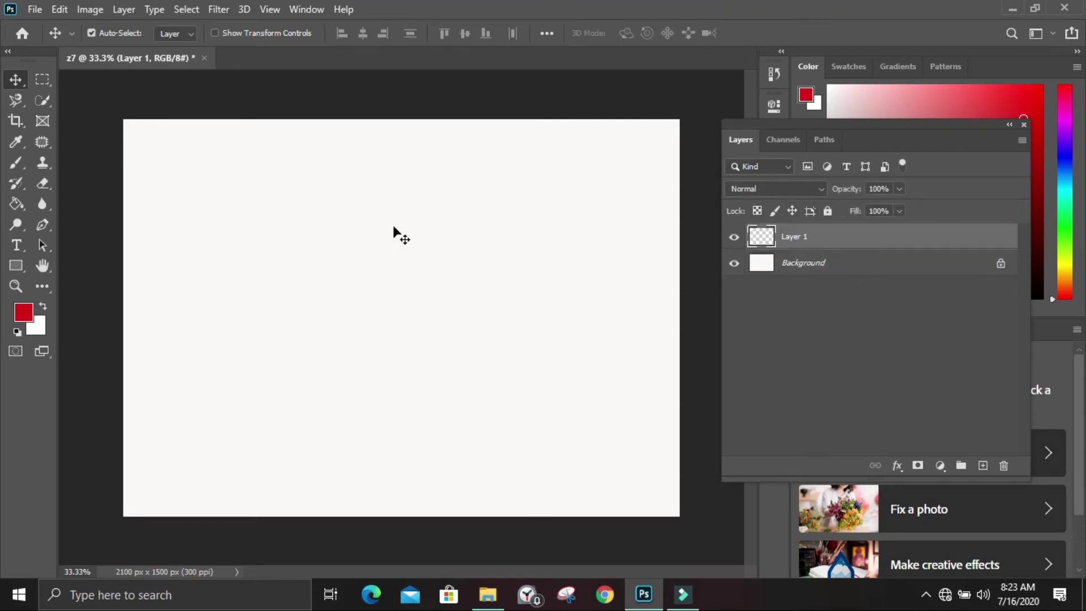
Paint a red letter Z on Layer 1 in the canvas's left half with the Brush tool.
click(10, 161)
mouse_move(233, 238)
mouse_down()
mouse_move(233, 206)
mouse_move(360, 201)
mouse_move(302, 235)
mouse_move(190, 374)
mouse_move(235, 335)
mouse_move(314, 374)
mouse_move(362, 360)
mouse_move(367, 331)
mouse_up()
drag(309, 311, 308, 307)
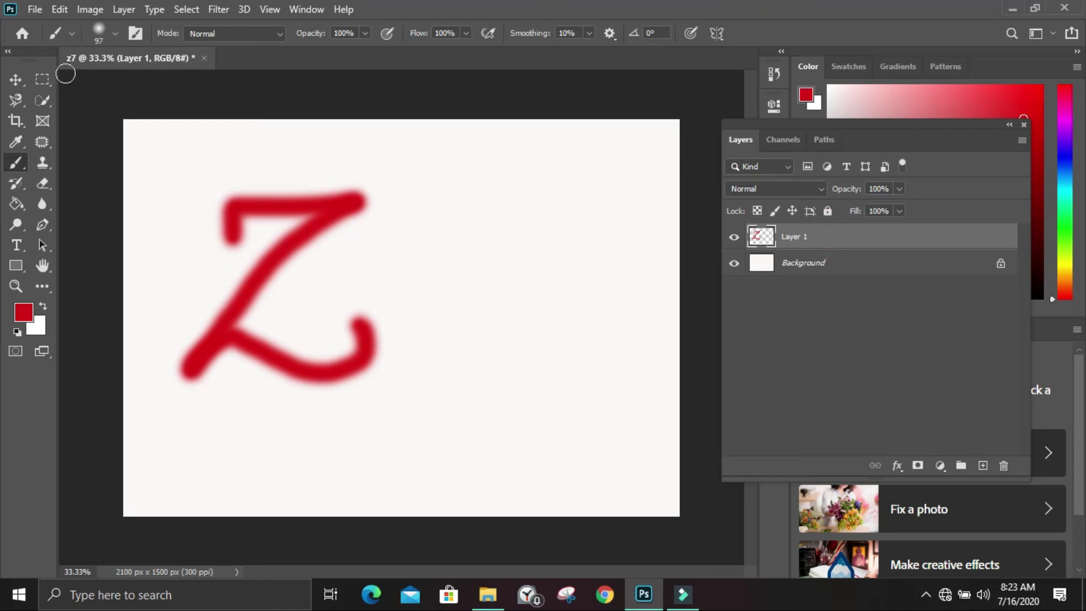
Move the red Z layer to the canvas centre and back to the canvas's left half.
click(16, 83)
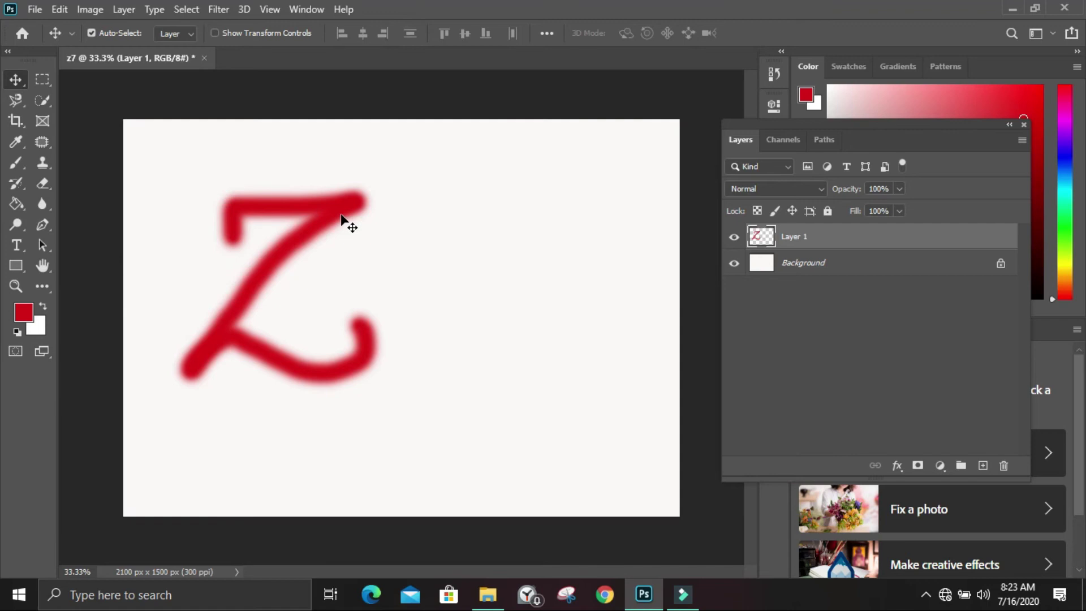
drag(341, 217, 431, 253)
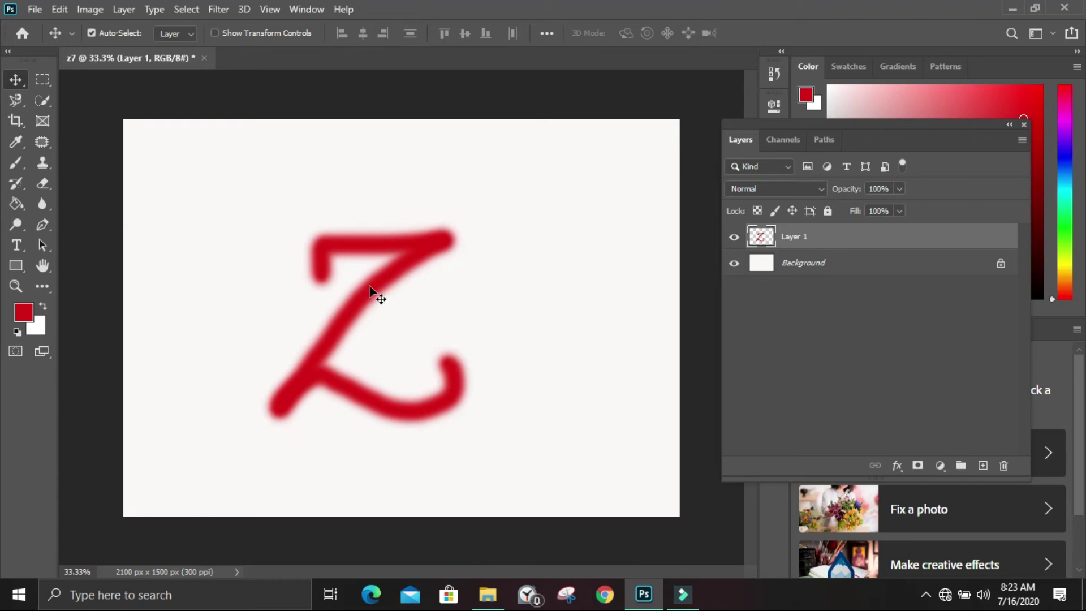
drag(370, 288, 271, 247)
Change the foreground colour to a strong blue.
click(24, 313)
click(504, 248)
click(640, 168)
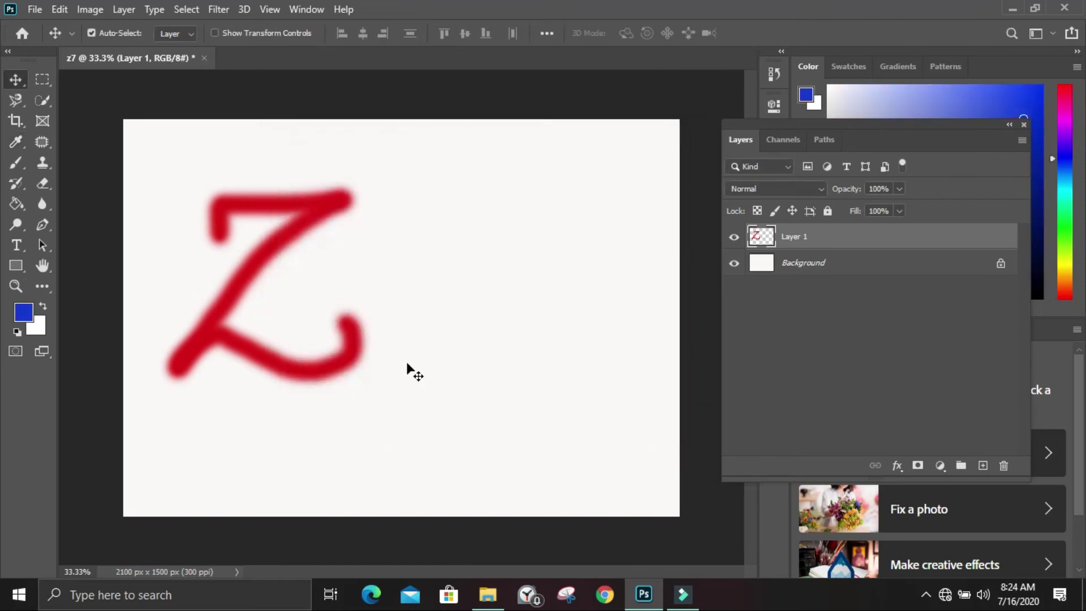
Paint a blue letter A to the right of the red Z on Layer 1 with the Brush tool.
click(15, 163)
drag(392, 354, 395, 307)
mouse_move(406, 266)
mouse_down()
mouse_move(407, 254)
mouse_move(481, 345)
mouse_up()
drag(407, 310, 459, 312)
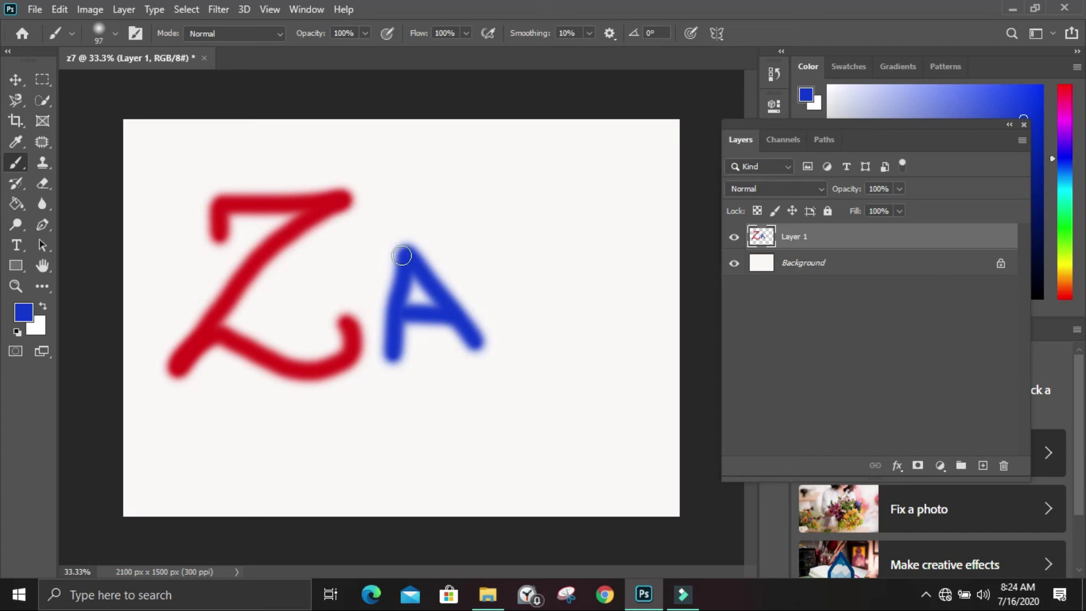
Move the red Z and blue A on Layer 1 down together, and nudge them back up and to the right.
click(17, 79)
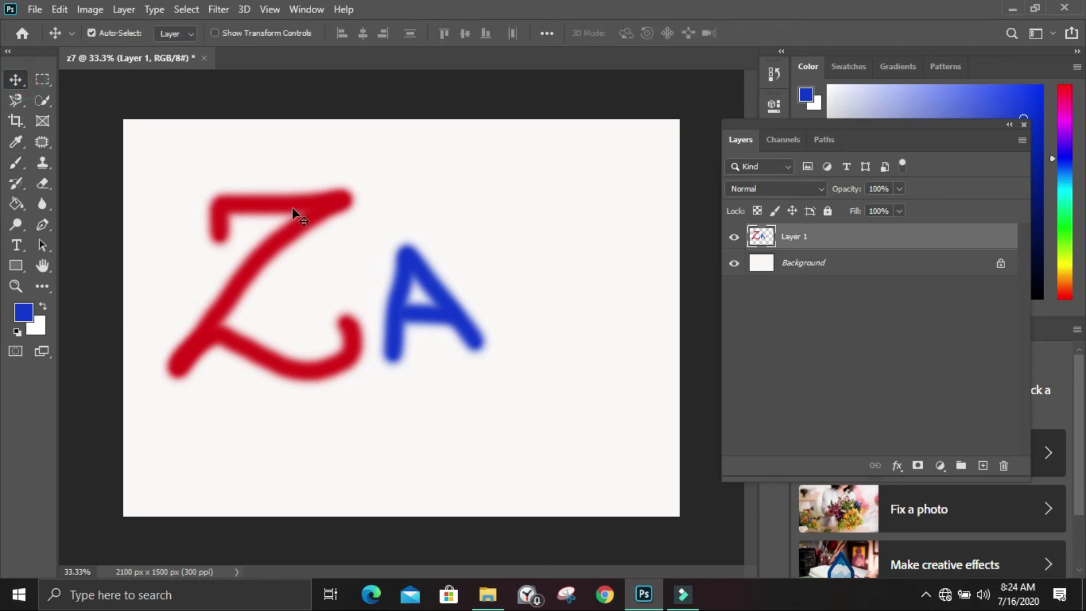
mouse_move(302, 214)
mouse_down()
mouse_move(294, 172)
mouse_move(298, 246)
mouse_up()
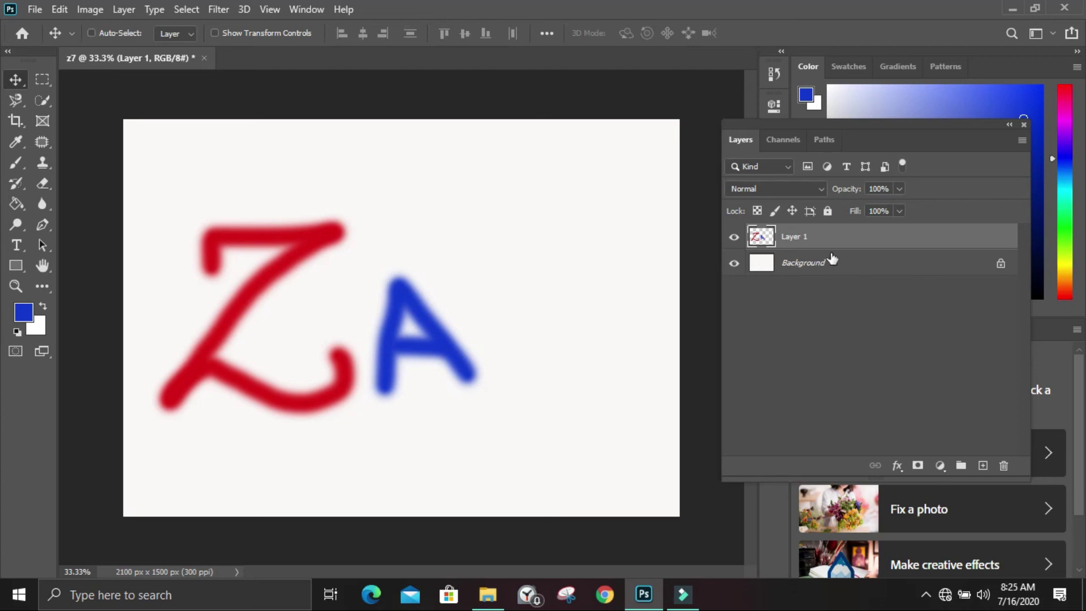
key(shift+Up)
key(shift+Up)
key(shift+Up)
key(shift+Up)
key(shift+Up)
key(shift+Up)
key(shift+Up)
key(shift+Up)
key(shift+Up)
key(shift+Up)
key(shift+Up)
key(shift+Up)
key(shift+Up)
key(shift+Up)
key(shift+Up)
key(shift+Up)
key(shift+Right)
key(shift+Right)
key(shift+Right)
key(shift+Right)
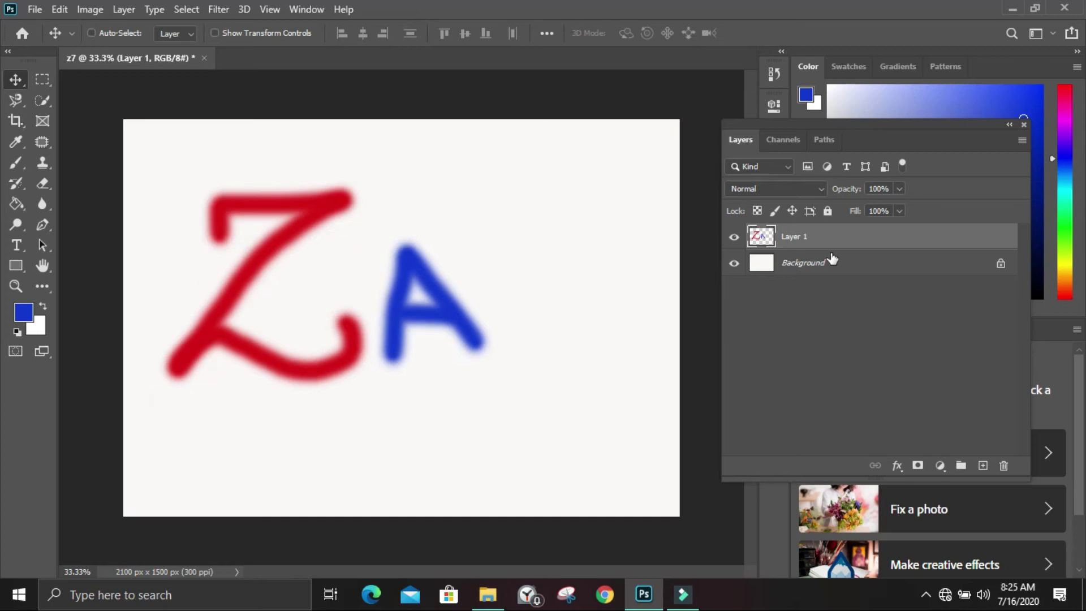
Undo the brush strokes of the blue A on Layer 1.
key(ctrl+z)
key(ctrl+z)
key(ctrl+z)
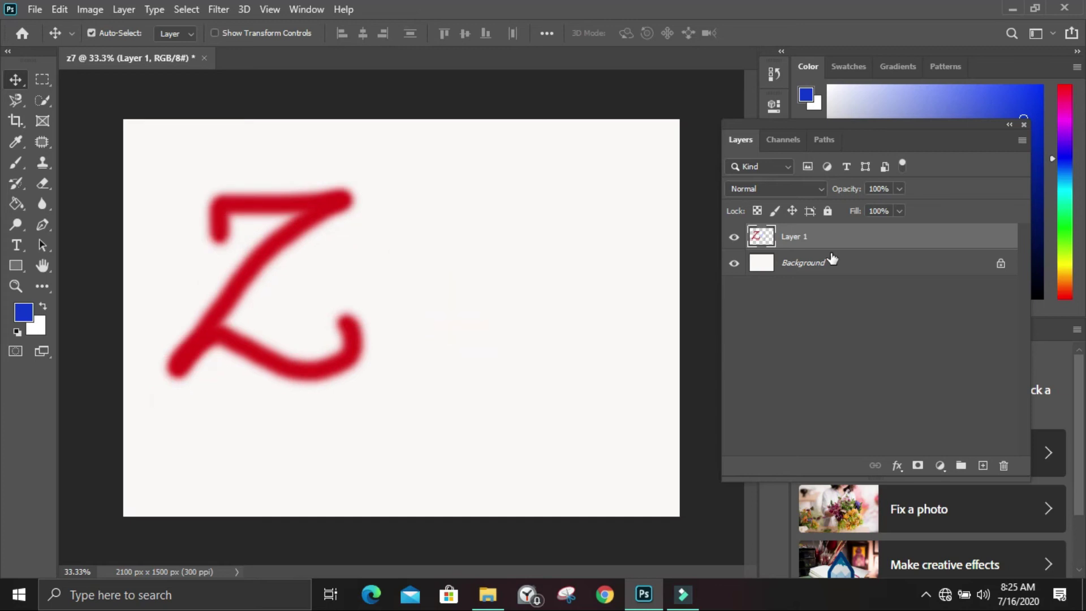
Add a new layer above Layer 1 and paint a blue letter A on it to the right of the red Z.
click(983, 466)
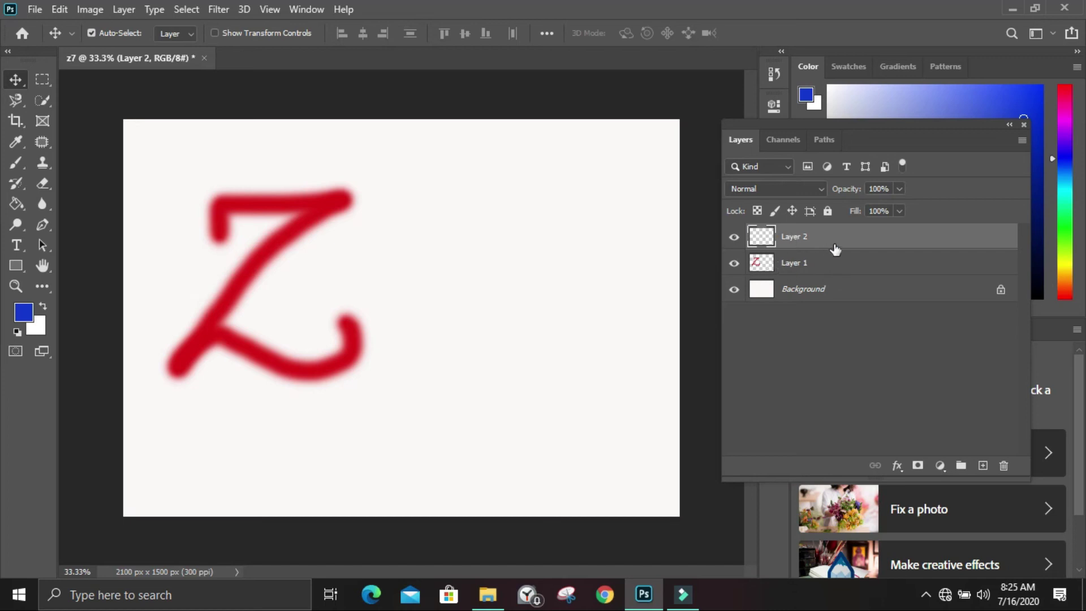
click(811, 234)
click(16, 163)
mouse_move(384, 354)
mouse_down()
mouse_move(391, 205)
mouse_move(469, 354)
mouse_up()
drag(393, 306, 441, 306)
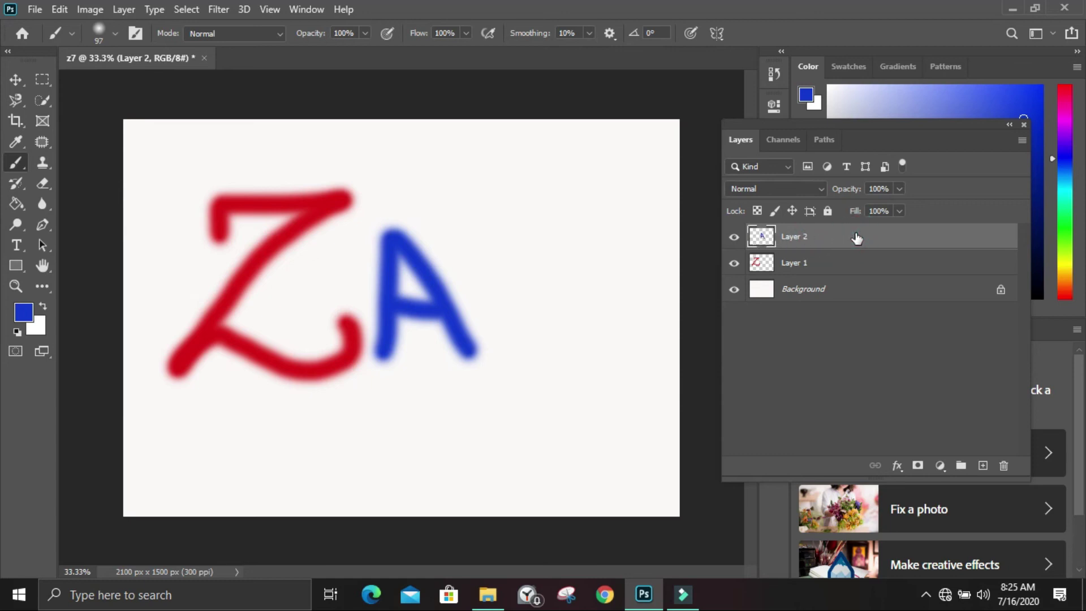
Move the blue A on Layer 2 slightly up and to the right on its own, and deselect the layer.
click(835, 241)
click(15, 80)
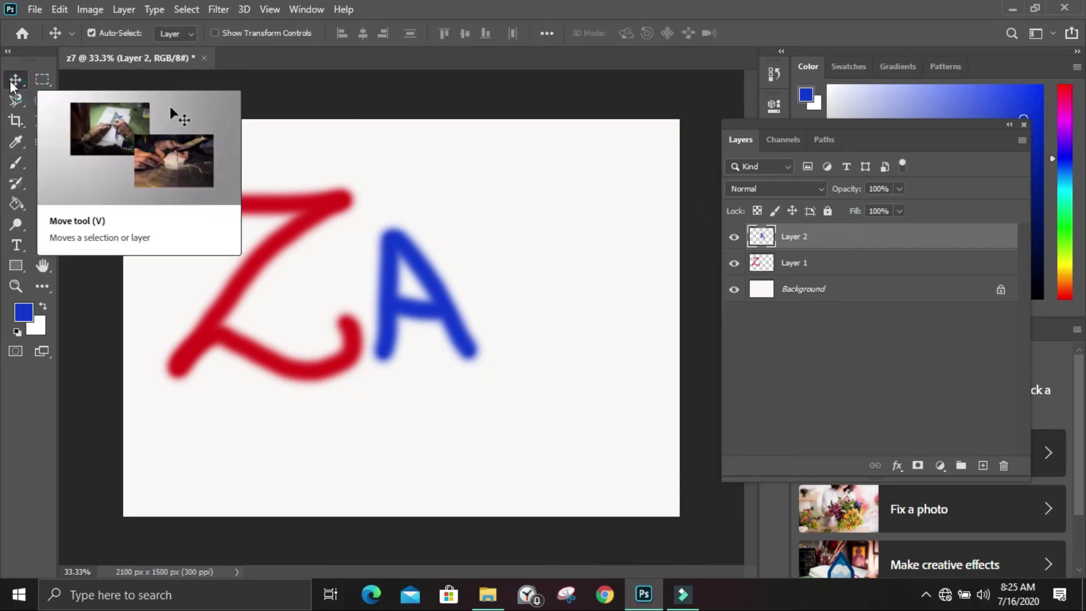
mouse_move(390, 250)
mouse_down()
mouse_move(450, 244)
mouse_move(413, 219)
mouse_move(430, 293)
mouse_move(448, 192)
mouse_move(416, 265)
mouse_move(450, 256)
mouse_move(421, 208)
mouse_move(434, 255)
mouse_move(402, 245)
mouse_up()
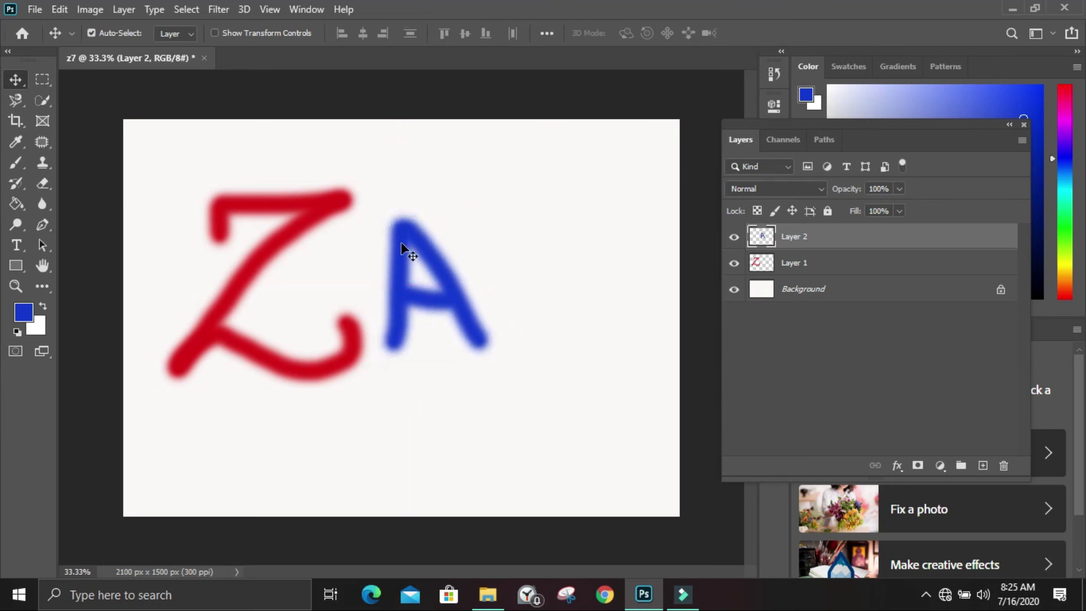
click(591, 277)
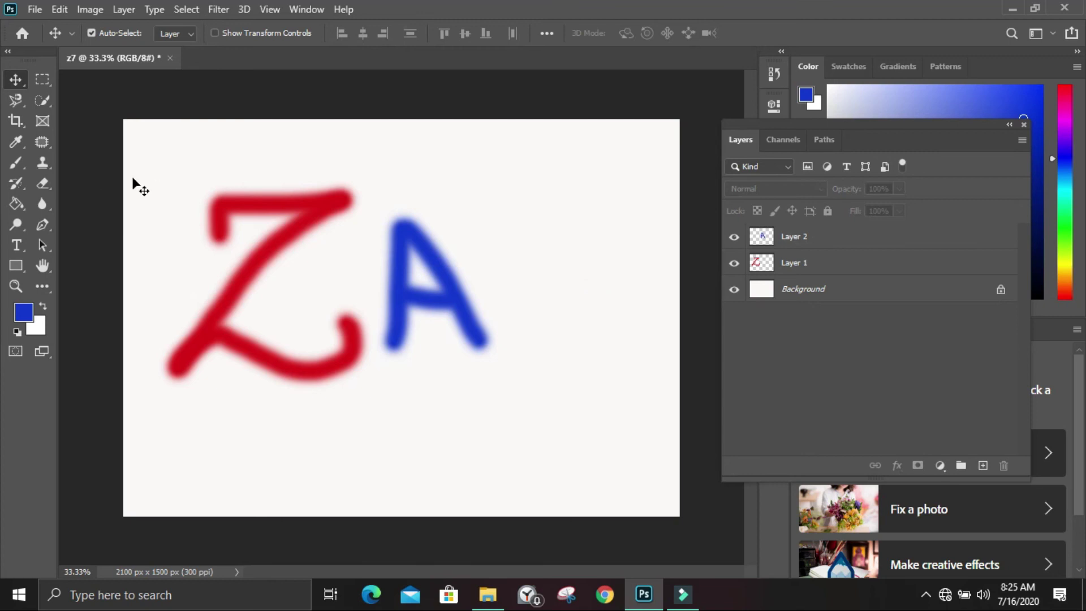
Select Layer 2 with the Brush tool active and set the foreground color to green (#13d61c).
click(16, 163)
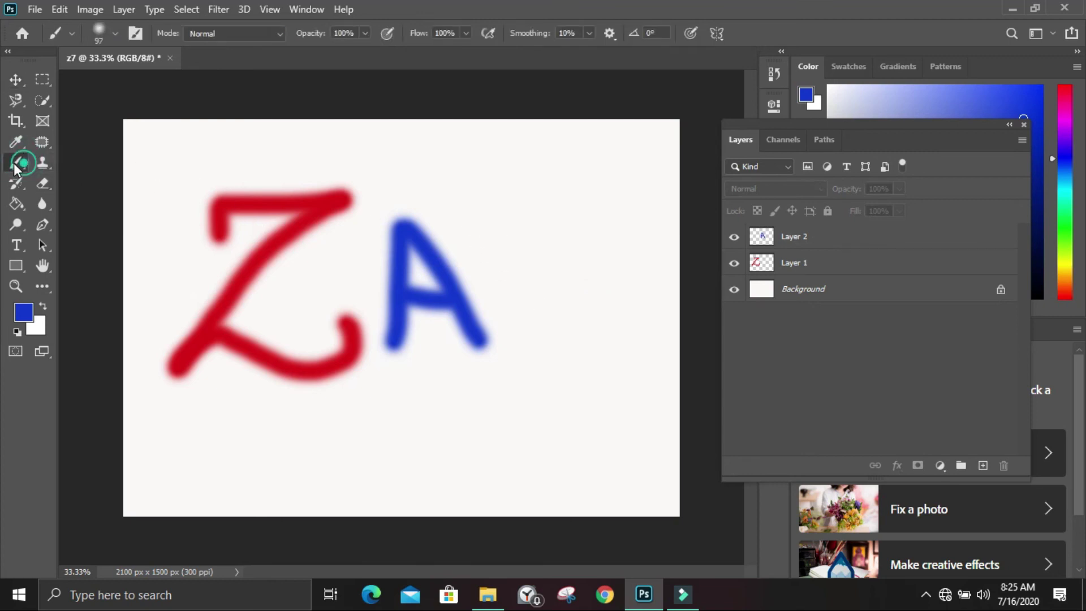
click(806, 244)
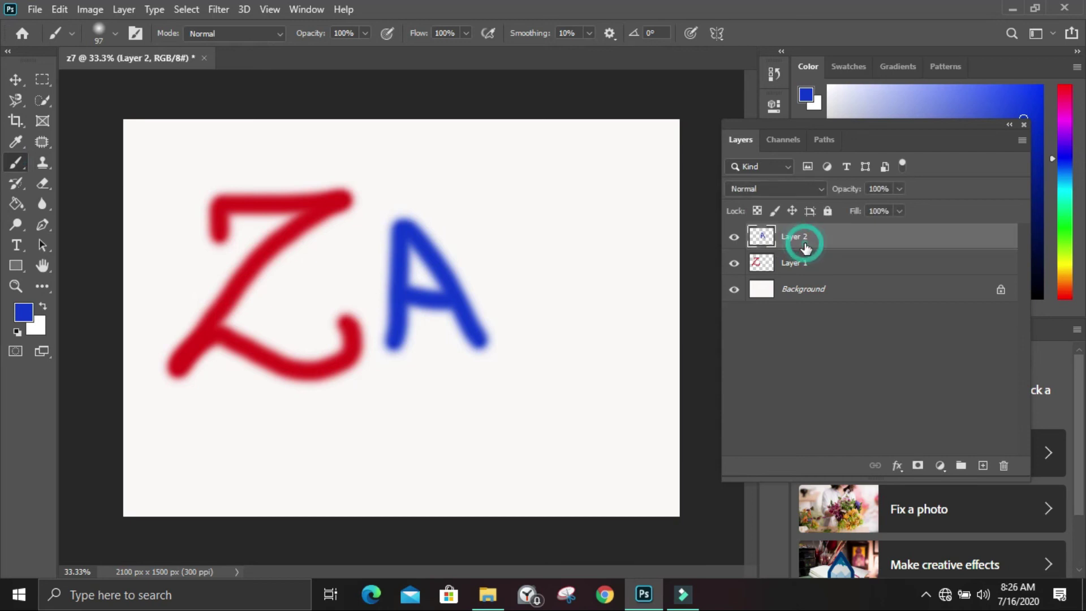
click(21, 163)
click(25, 312)
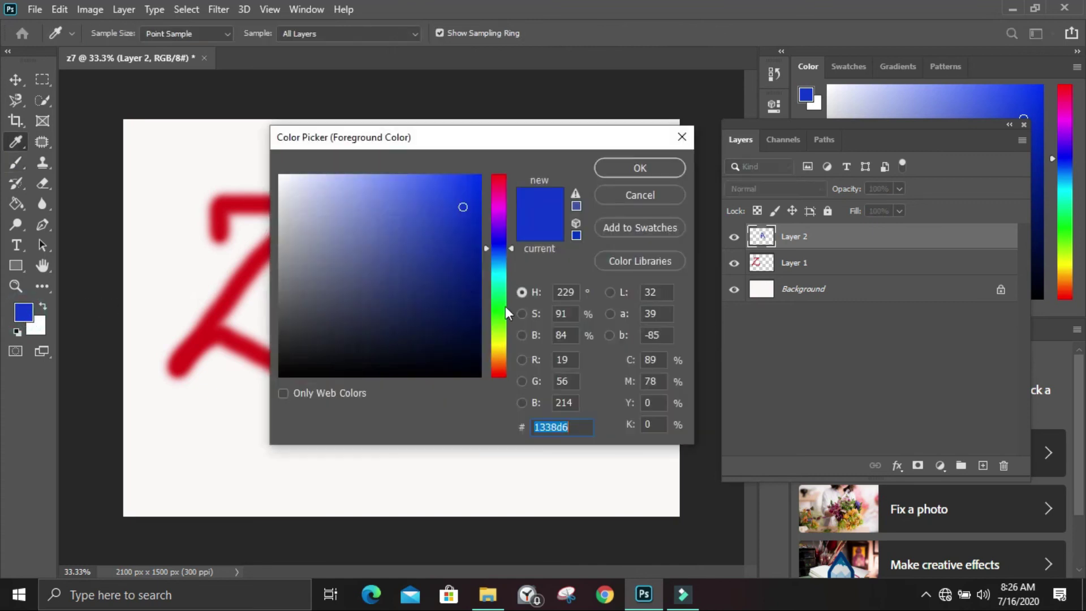
click(496, 315)
click(615, 171)
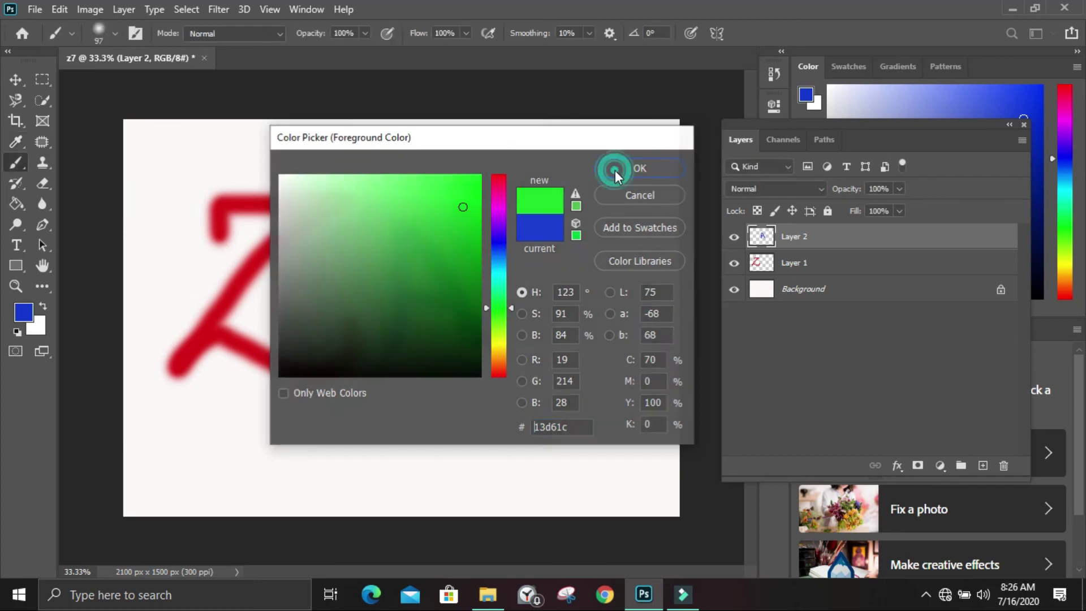
Paint a green letter H to the right of the blue A on Layer 2.
drag(507, 233, 529, 365)
drag(575, 227, 592, 354)
drag(529, 311, 584, 303)
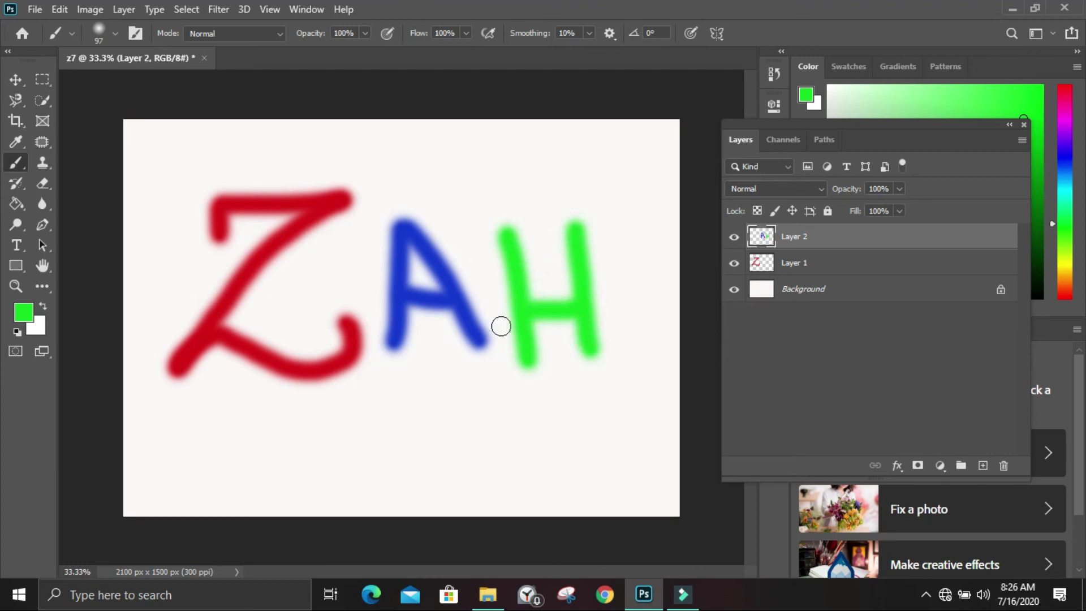
Dab a green dot on the blue A and move Layer 2's A and H together slightly up and to the left.
click(432, 265)
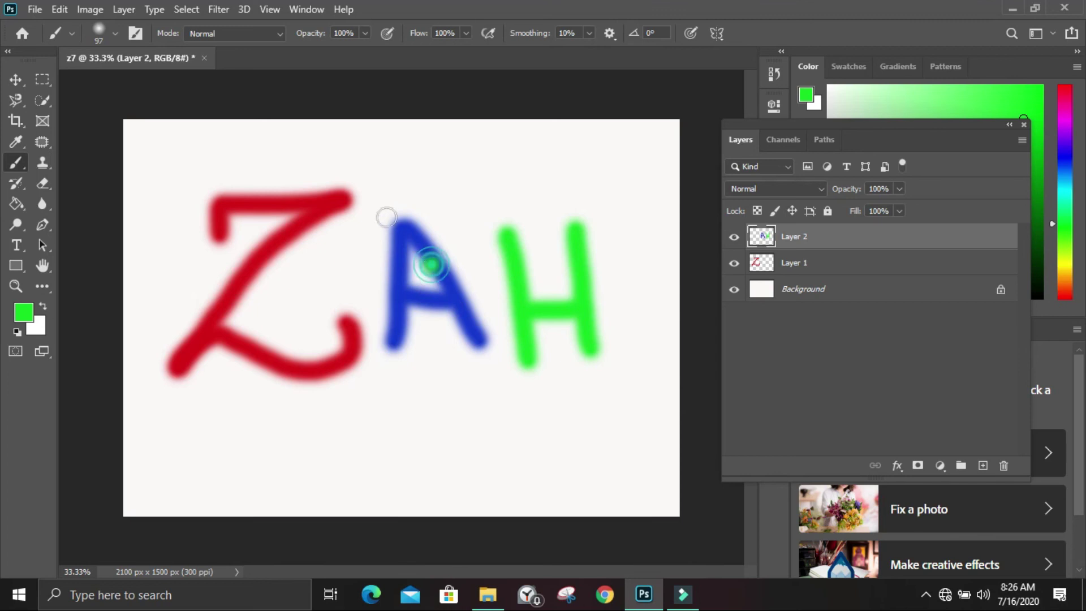
click(15, 79)
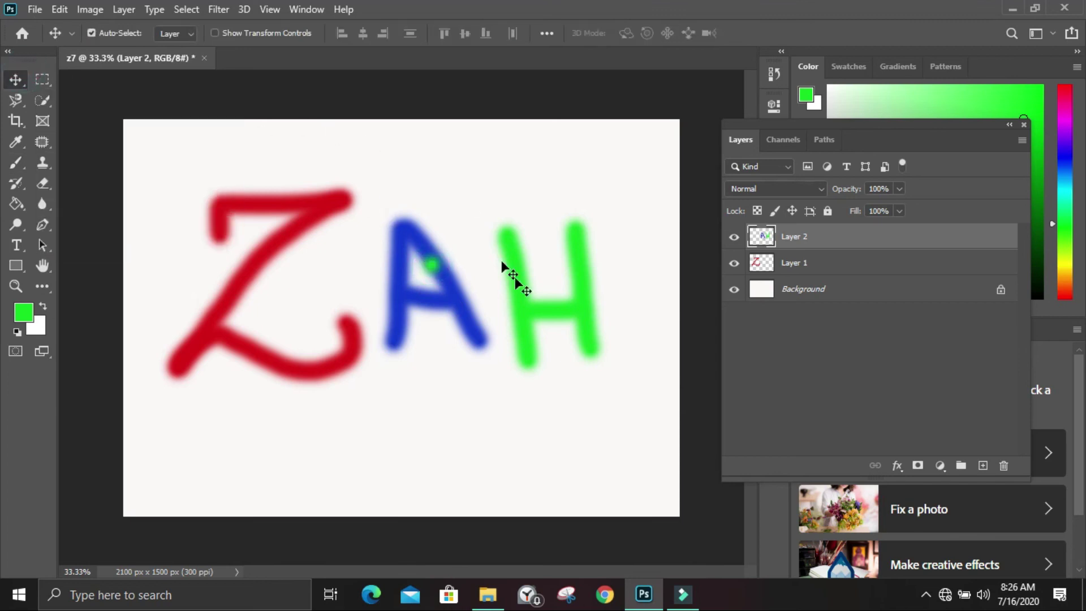
mouse_move(516, 368)
mouse_down()
mouse_move(512, 313)
mouse_move(524, 334)
mouse_move(494, 369)
mouse_move(552, 364)
mouse_move(500, 344)
mouse_move(514, 371)
mouse_move(512, 362)
mouse_up()
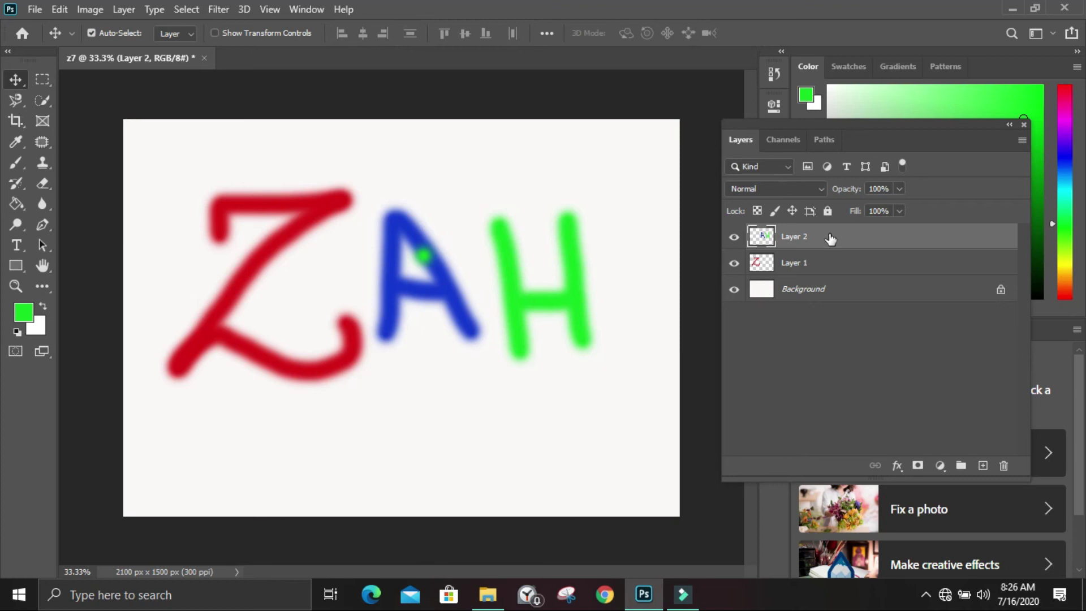
Undo the layer move, the green dot and all strokes of the green H on Layer 2.
key(ctrl+z)
key(ctrl+z)
key(ctrl+z)
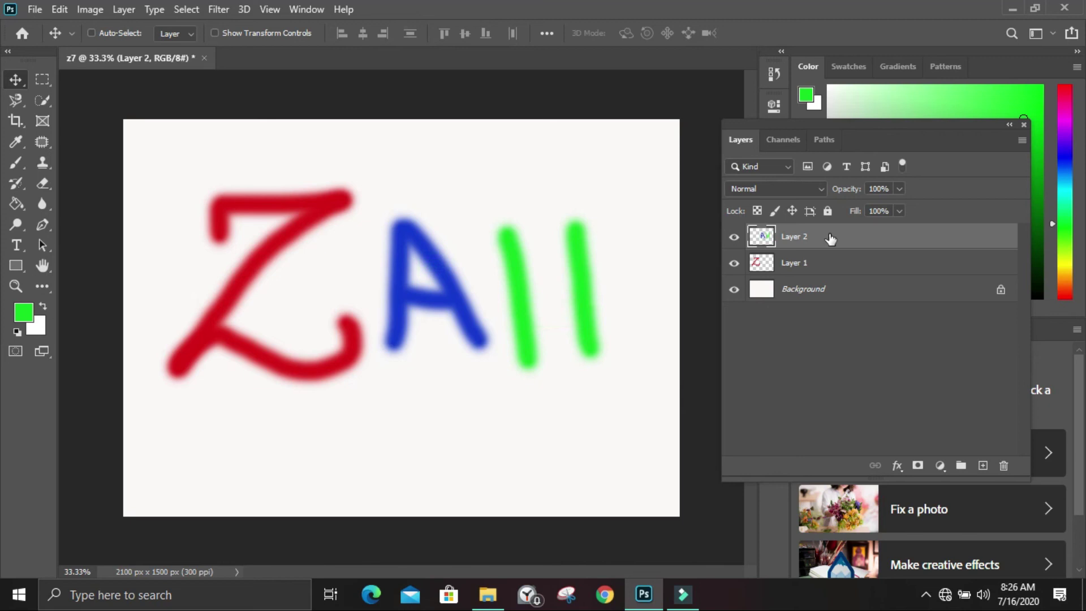
key(ctrl+z)
key(ctrl+z)
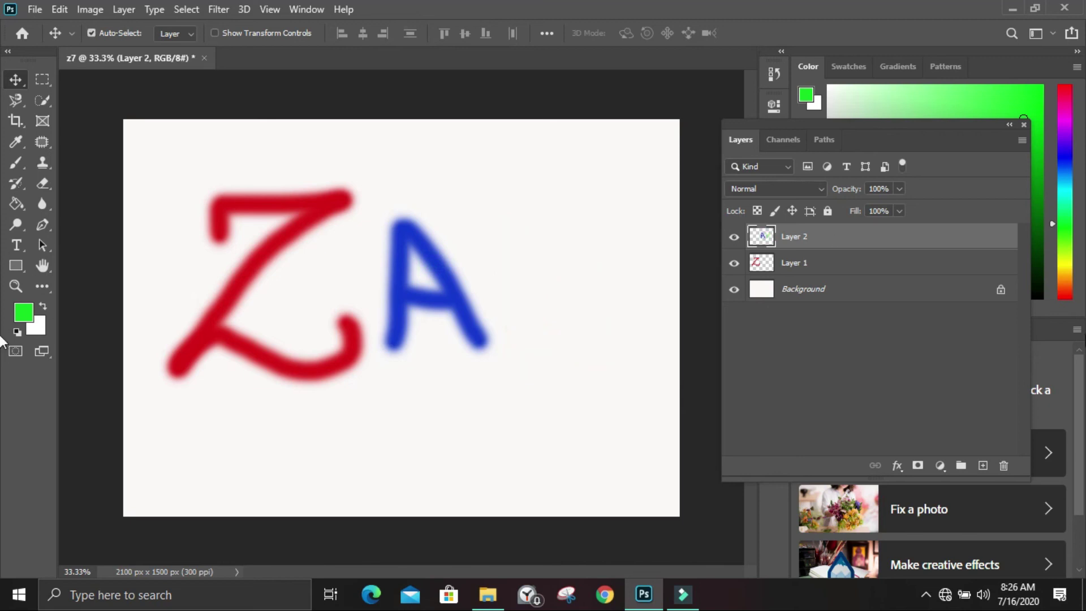
Add a new layer above Layer 2 and paint a green letter H on it to the right of the blue A.
click(983, 465)
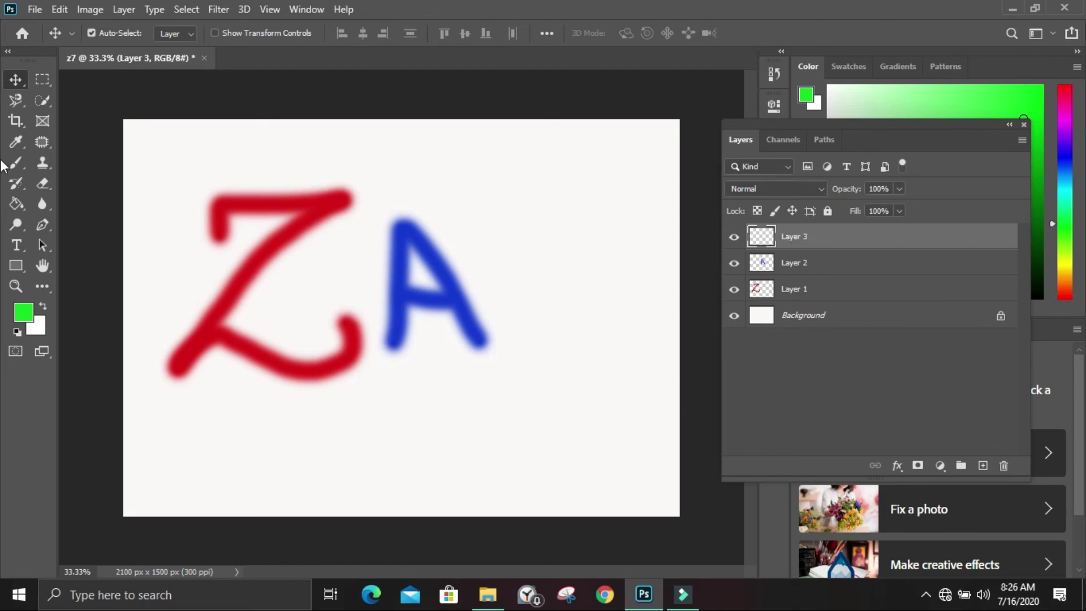
click(14, 165)
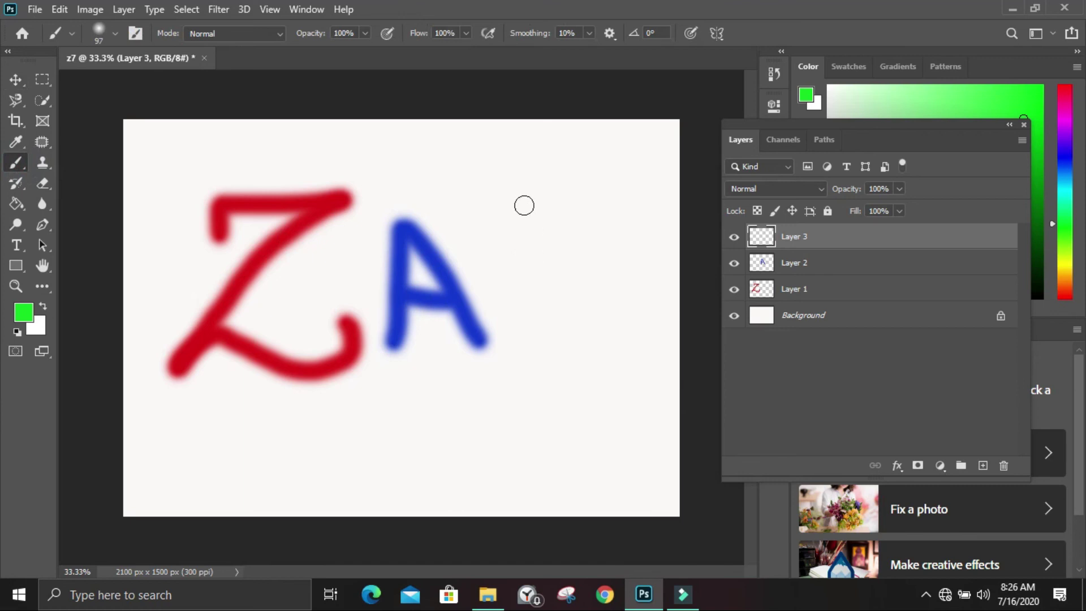
drag(492, 223, 528, 338)
drag(570, 208, 596, 351)
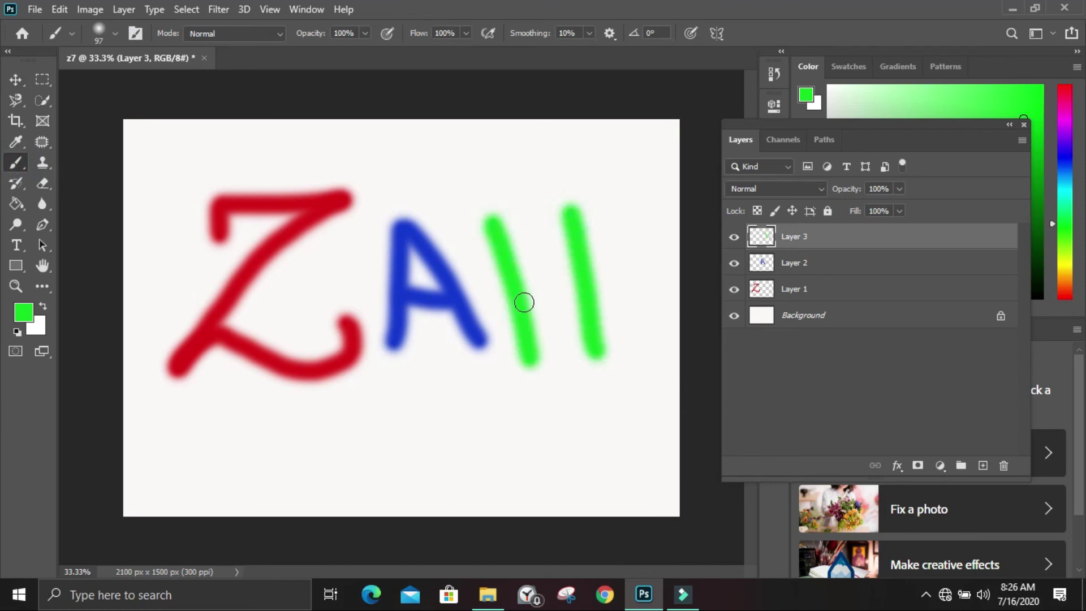
drag(520, 298, 613, 296)
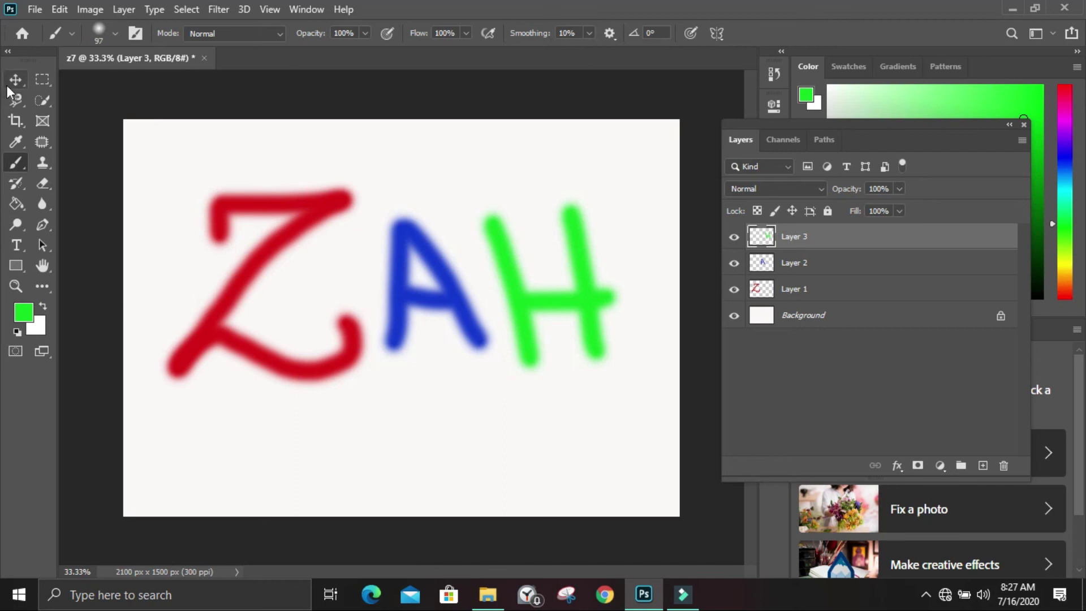
Move the green H, blue A and red Z separately on their own layers, ending with the Z shifted slightly up and right.
click(21, 83)
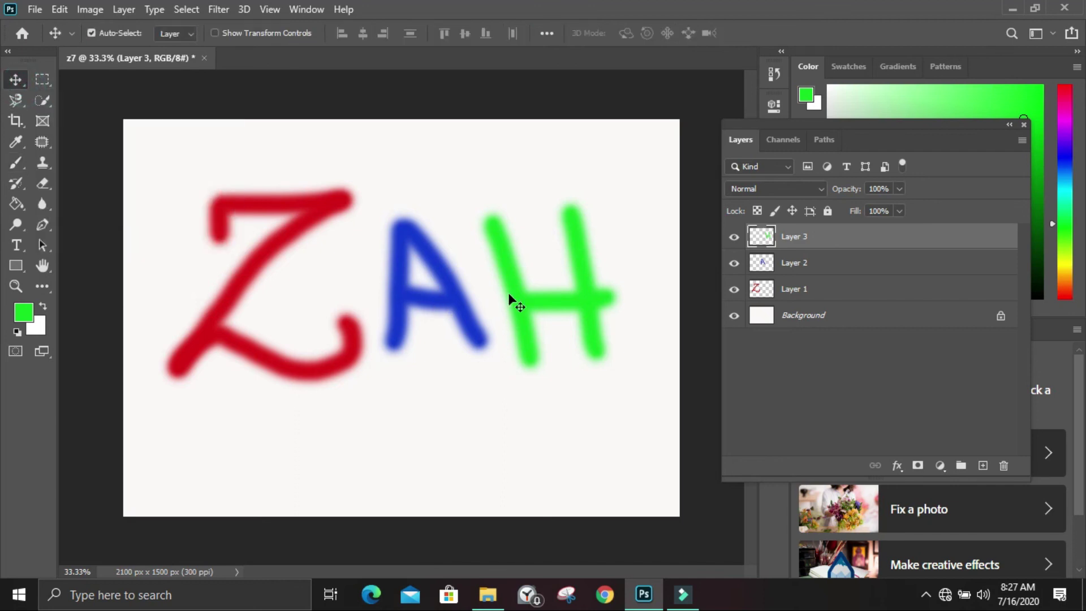
mouse_move(508, 293)
mouse_down()
mouse_move(482, 249)
mouse_move(436, 254)
mouse_move(493, 304)
mouse_move(528, 285)
mouse_move(490, 254)
mouse_move(518, 288)
mouse_move(508, 291)
mouse_up()
click(816, 263)
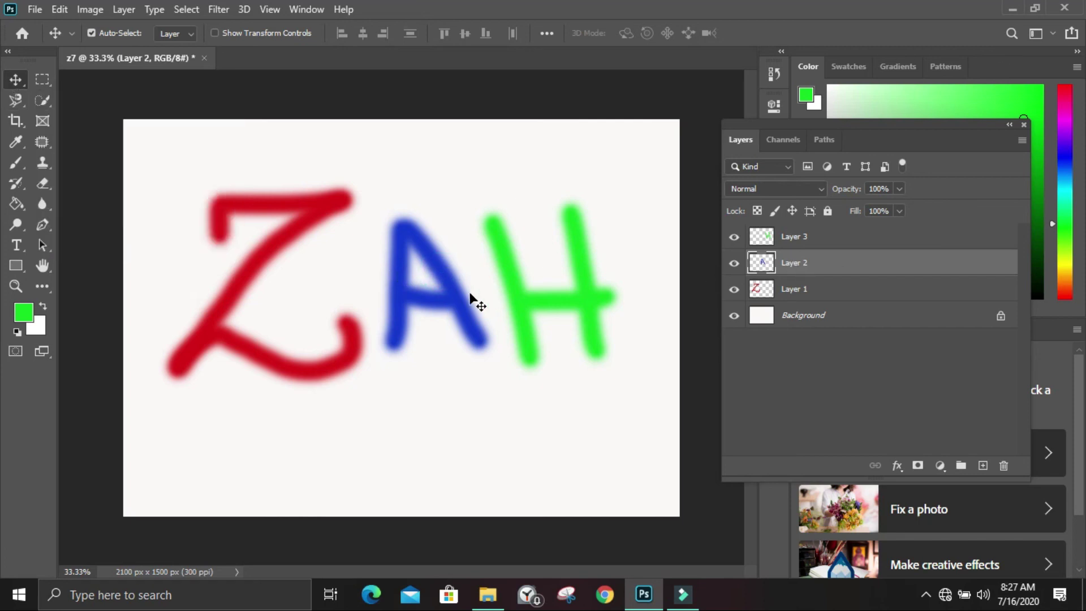
mouse_move(459, 294)
mouse_down()
mouse_move(462, 277)
mouse_move(465, 299)
mouse_up()
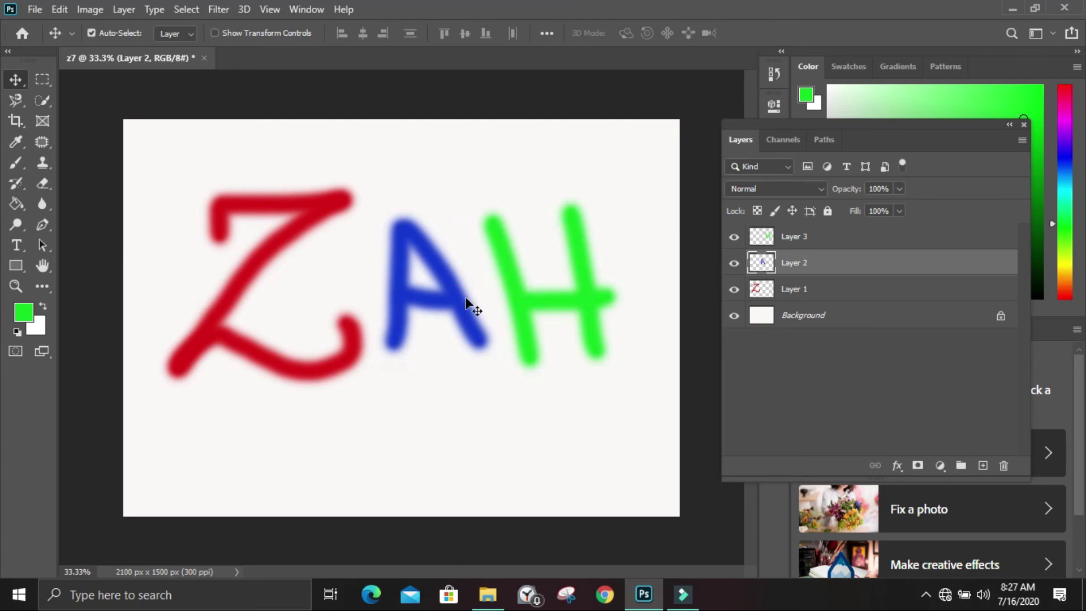
click(787, 290)
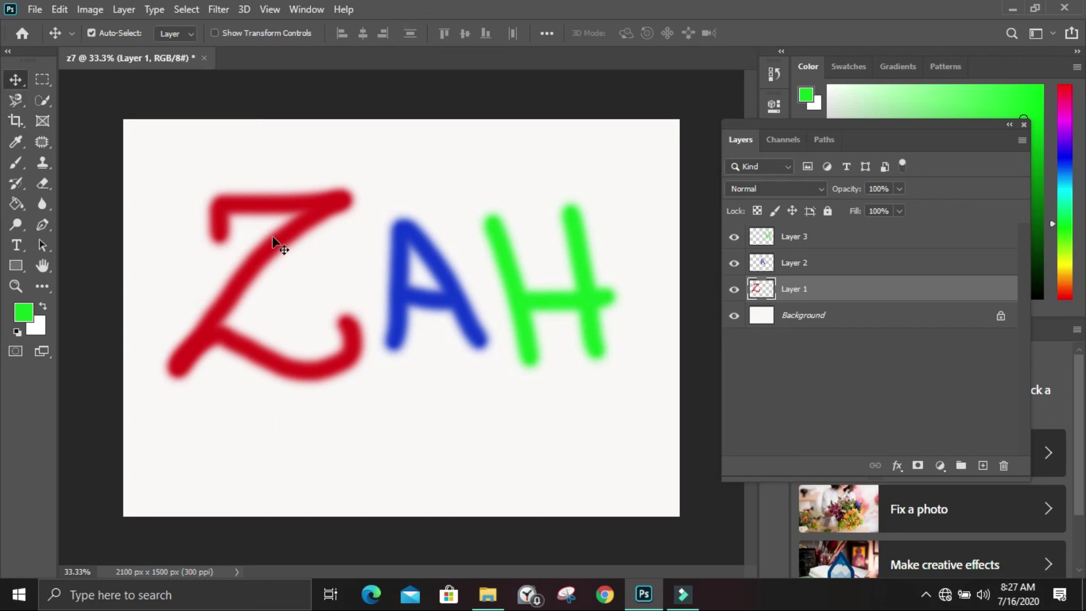
mouse_move(272, 242)
mouse_down()
mouse_move(270, 208)
mouse_move(271, 248)
mouse_move(282, 229)
mouse_up()
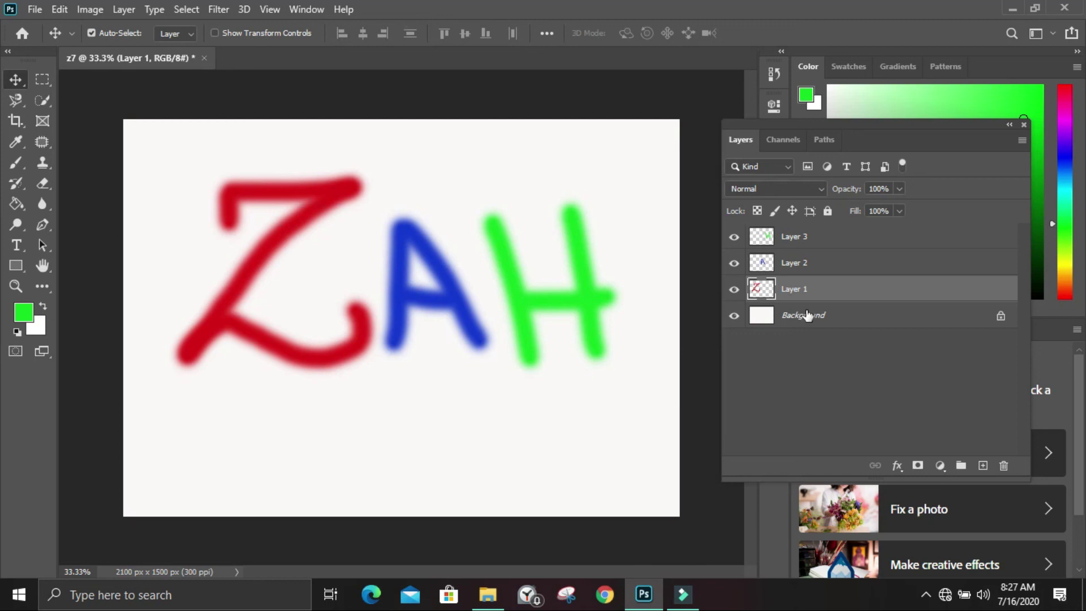
Delete Layer 2, which holds the blue A.
click(822, 320)
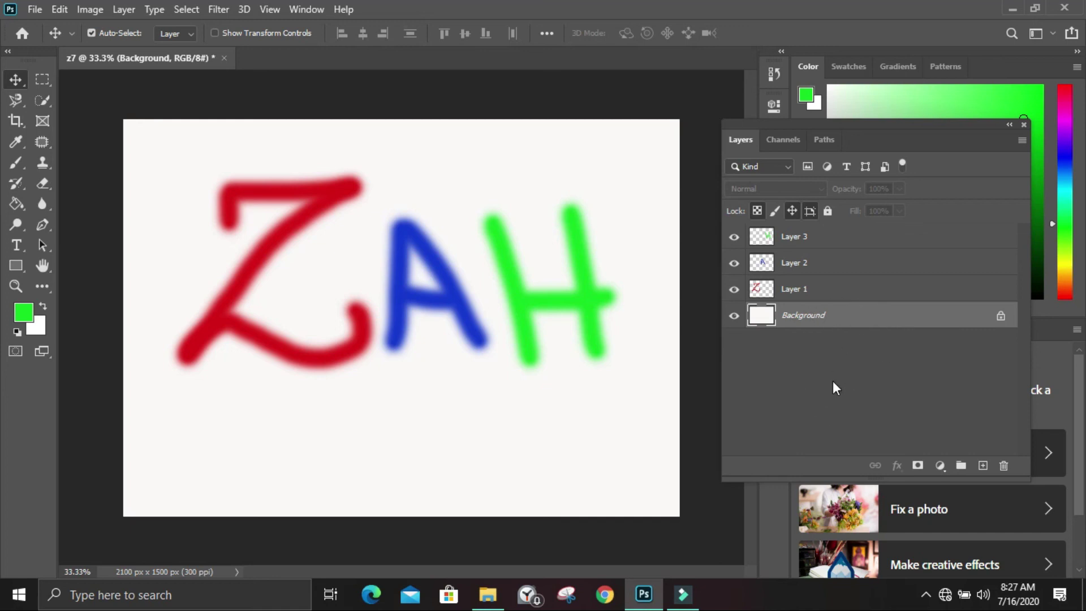
click(820, 294)
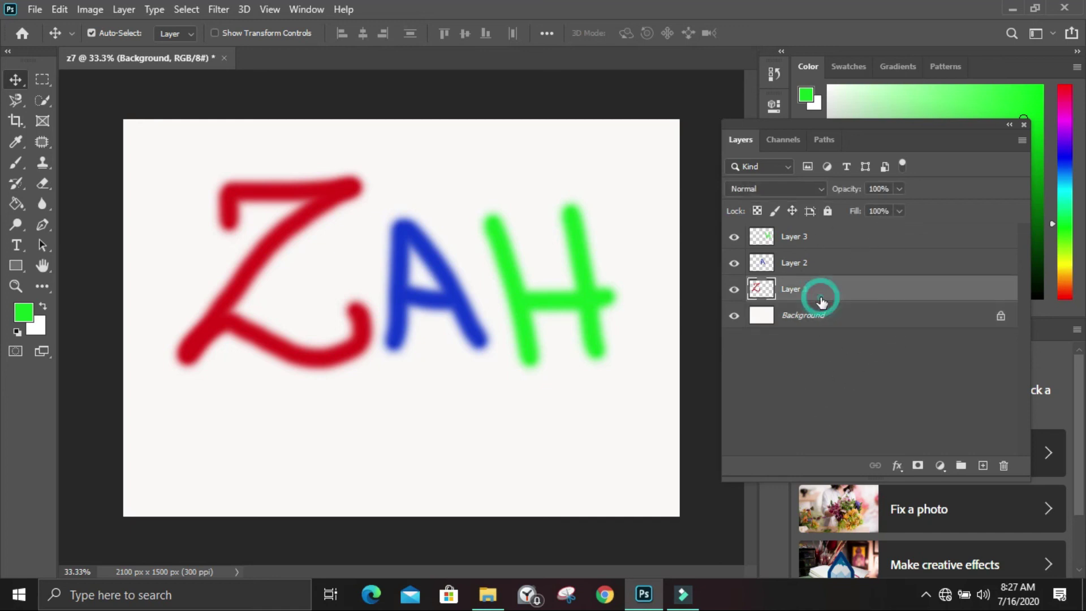
click(793, 267)
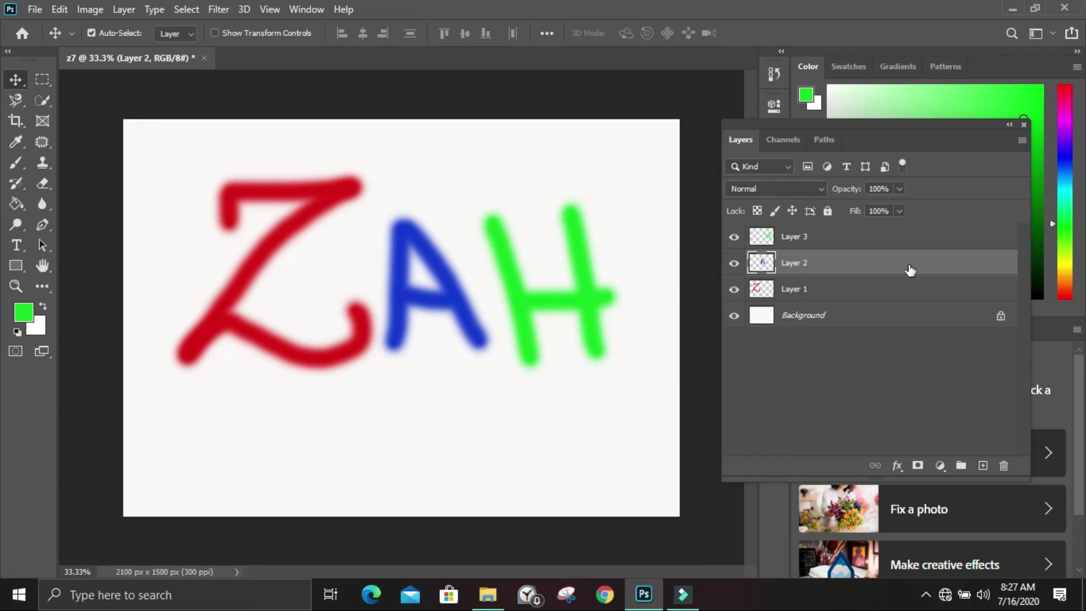
drag(907, 264, 1005, 472)
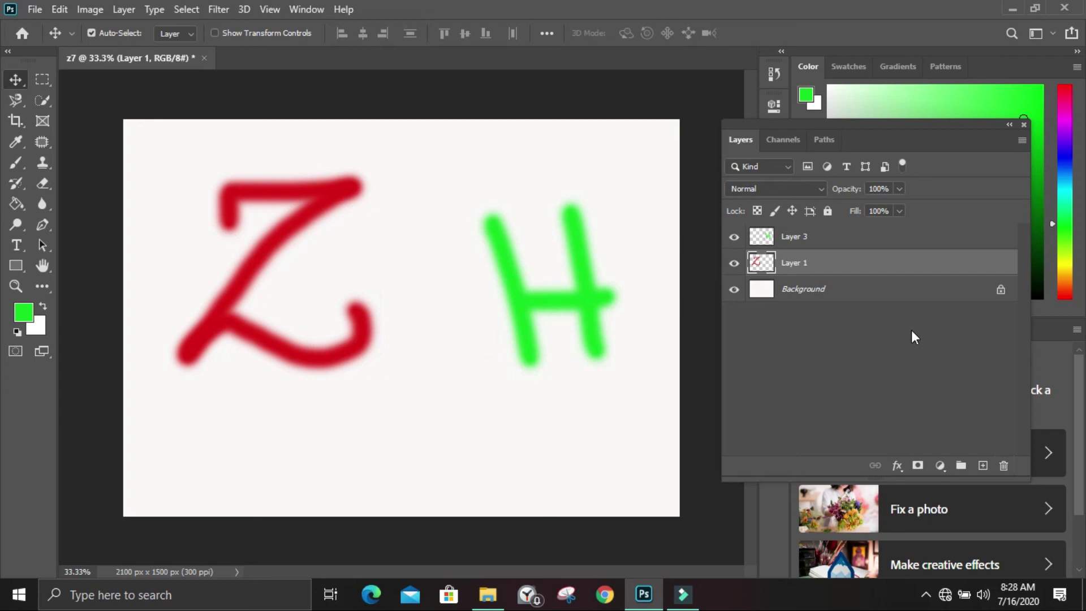
Delete Layer 3 with the green H and Layer 1 with the red Z, keeping only the Background layer.
click(821, 247)
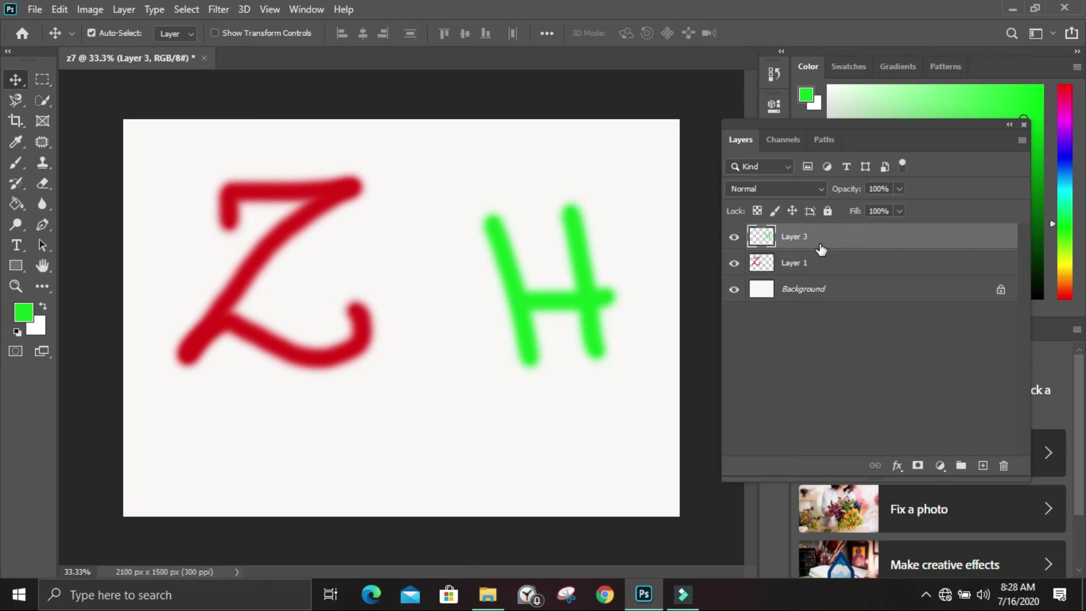
key(Delete)
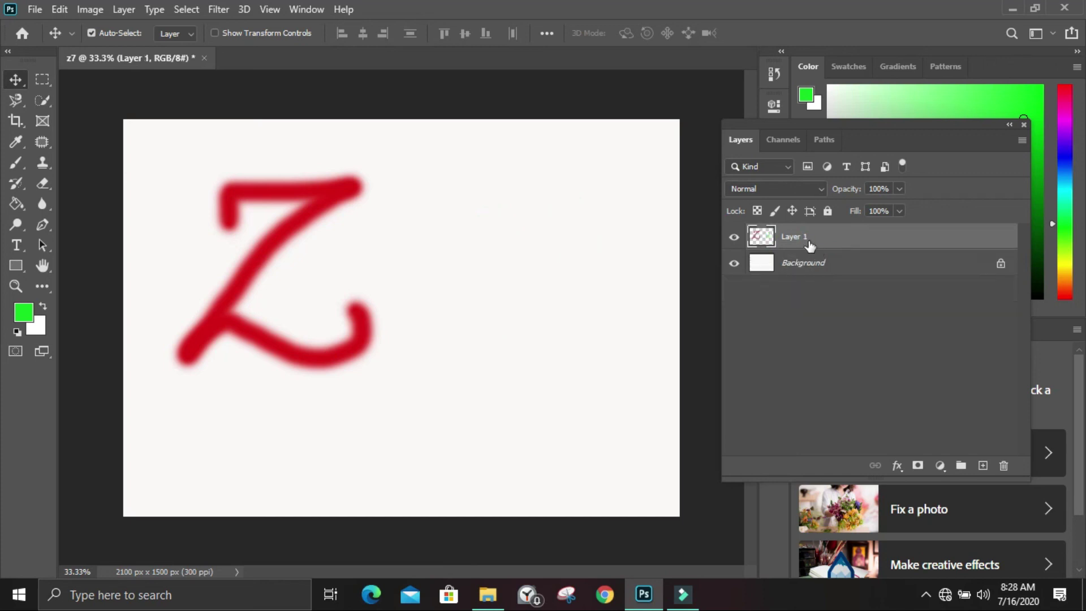
click(817, 243)
key(Delete)
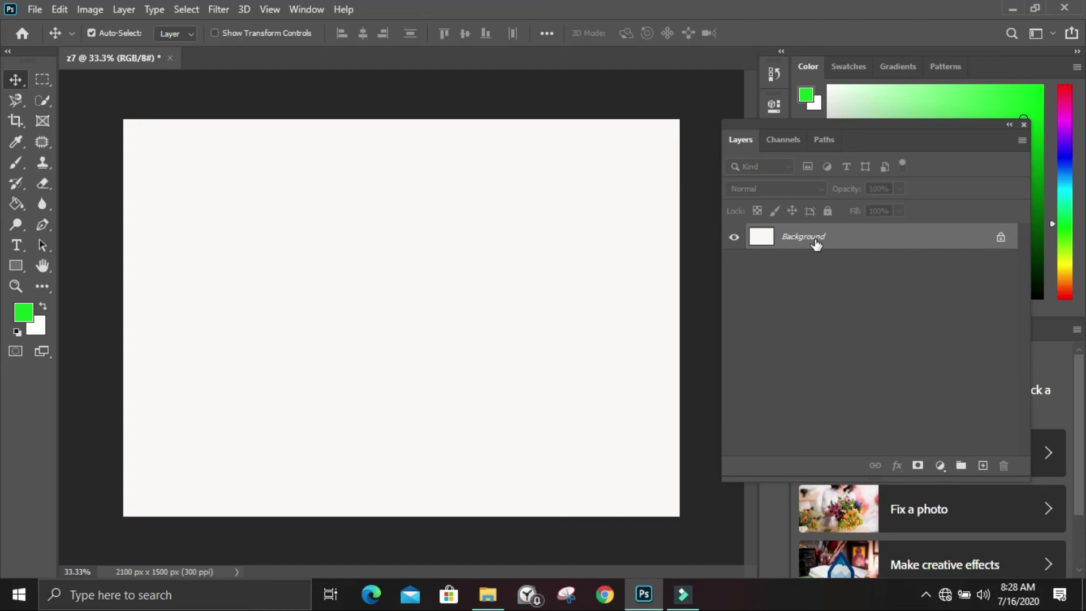
Create a new layer named Layer 1 through the New Layer dialog, with color None, Normal mode and 100% opacity.
key(ctrl)
key(ctrl+shift+n)
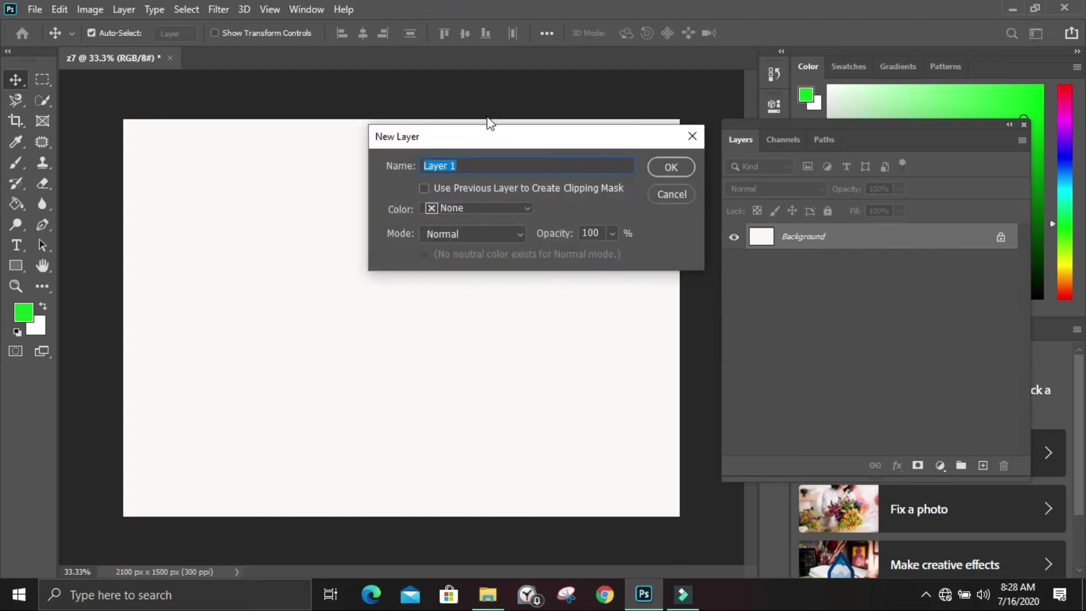
drag(480, 135, 446, 136)
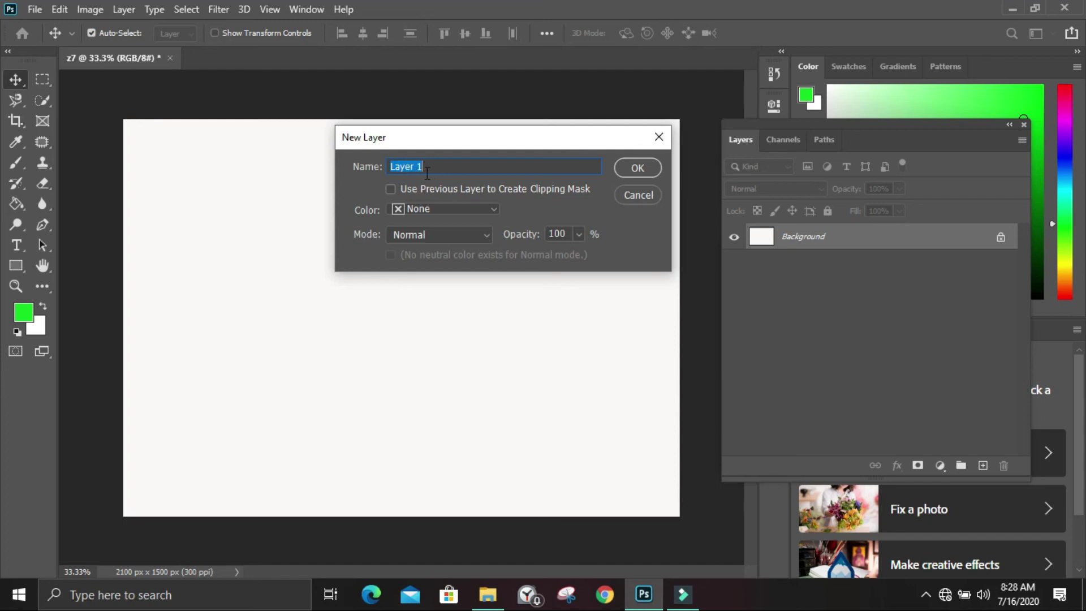
click(633, 171)
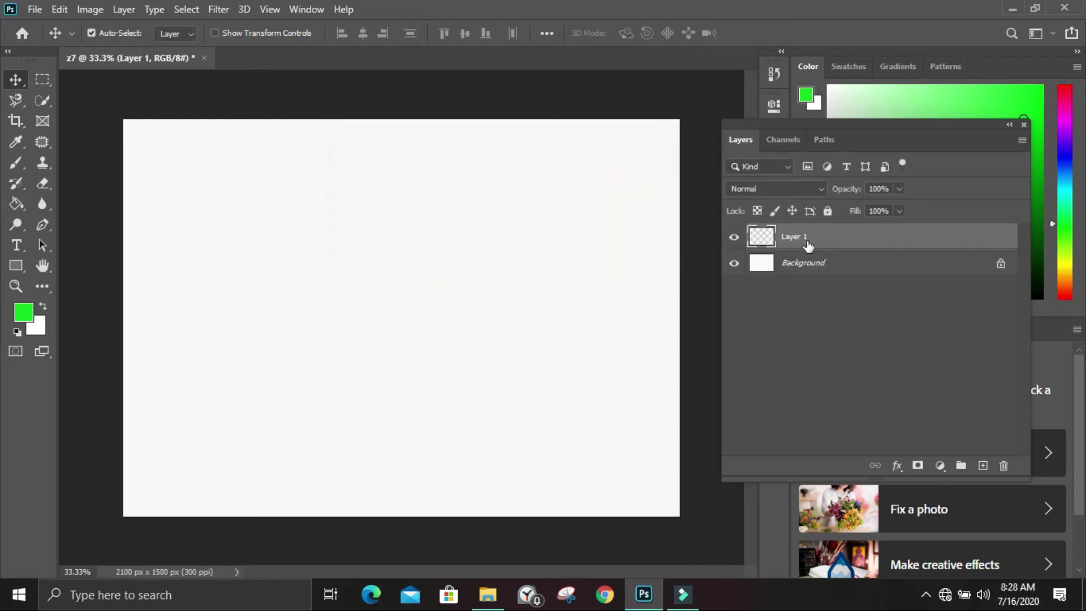
Delete the empty Layer 1, and add another blank layer and delete it as well.
click(808, 245)
drag(863, 240, 1003, 465)
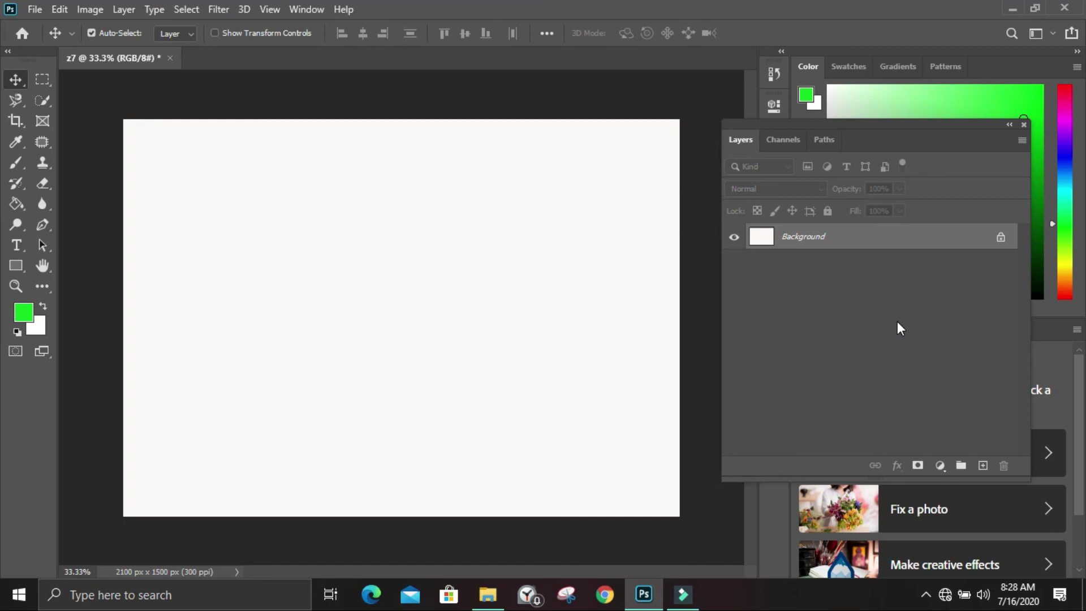
click(983, 465)
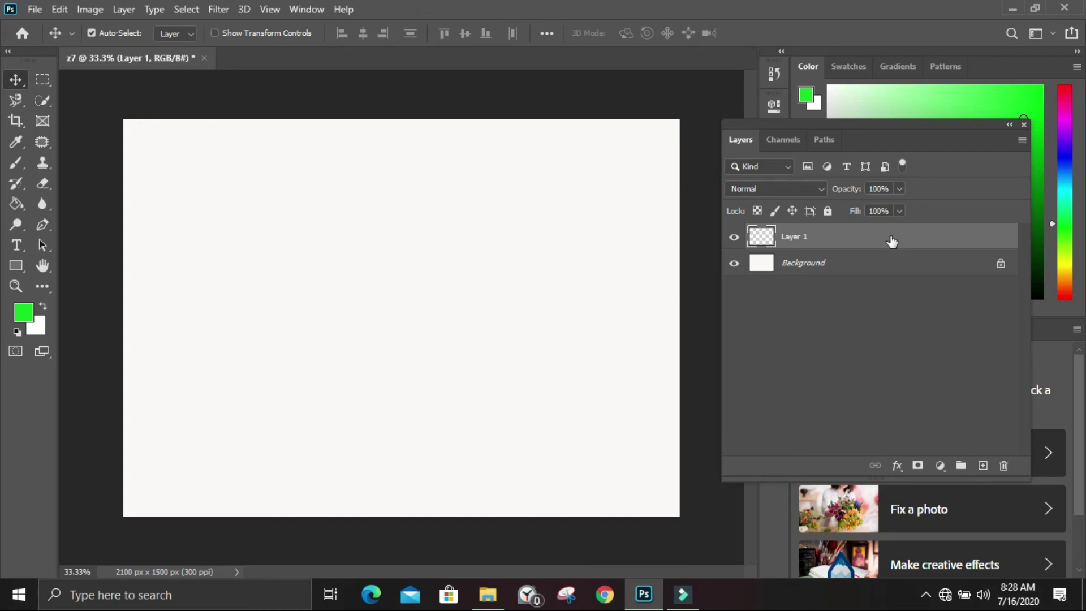
key(Delete)
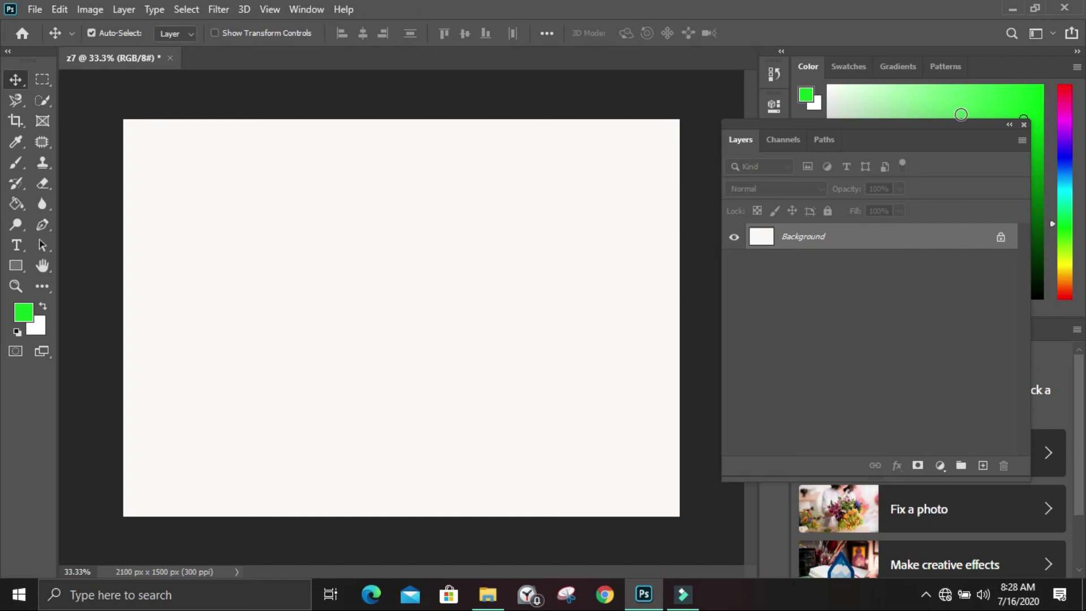
Move the floating Layers panel off the Color panel's gradient field and activate the Rectangular Marquee tool.
drag(950, 126, 999, 269)
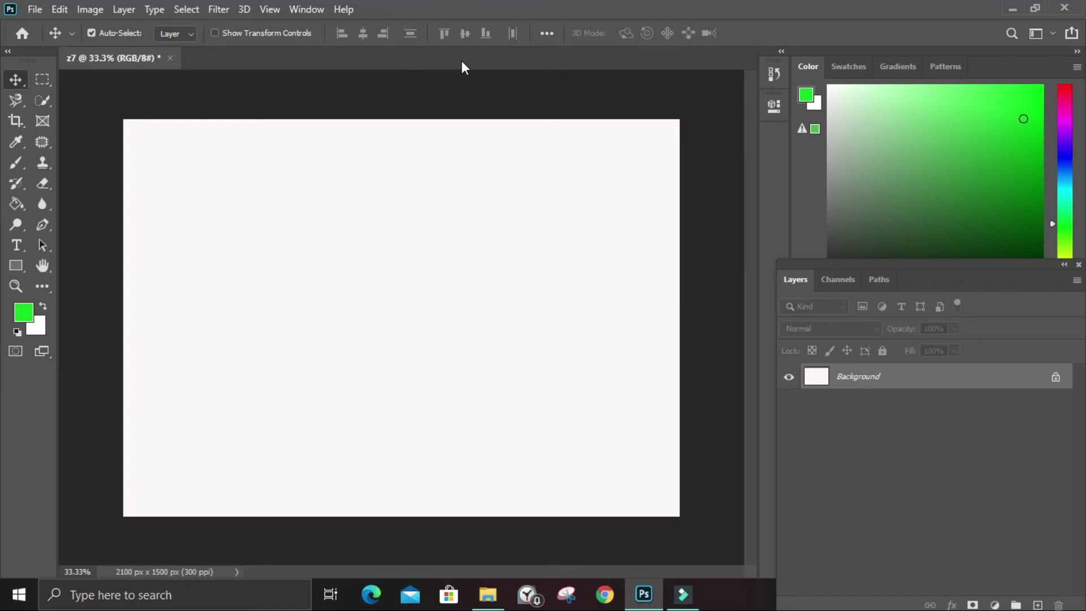
click(14, 79)
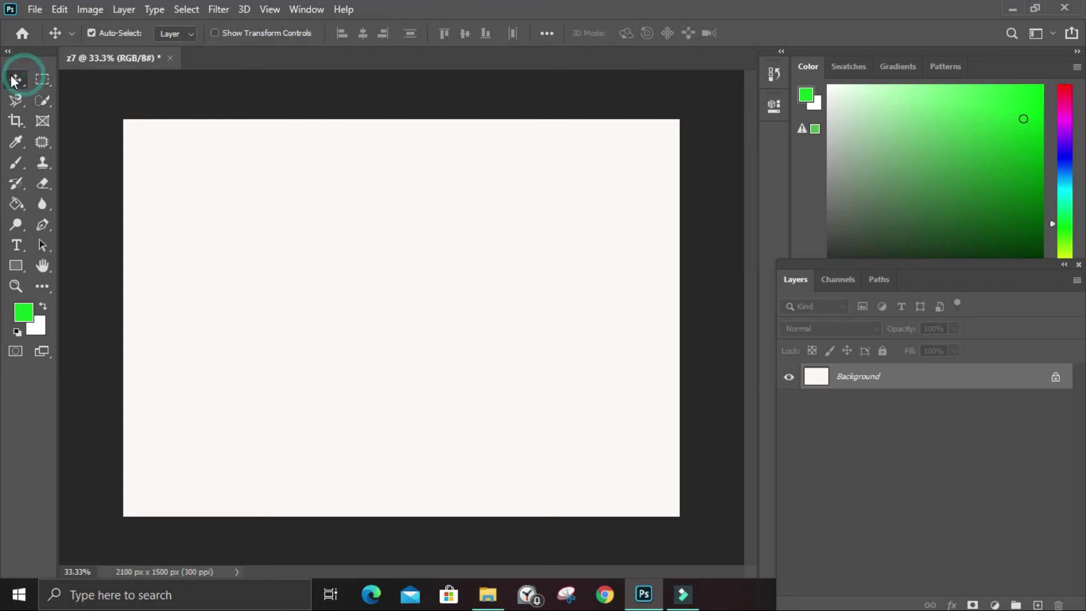
click(41, 82)
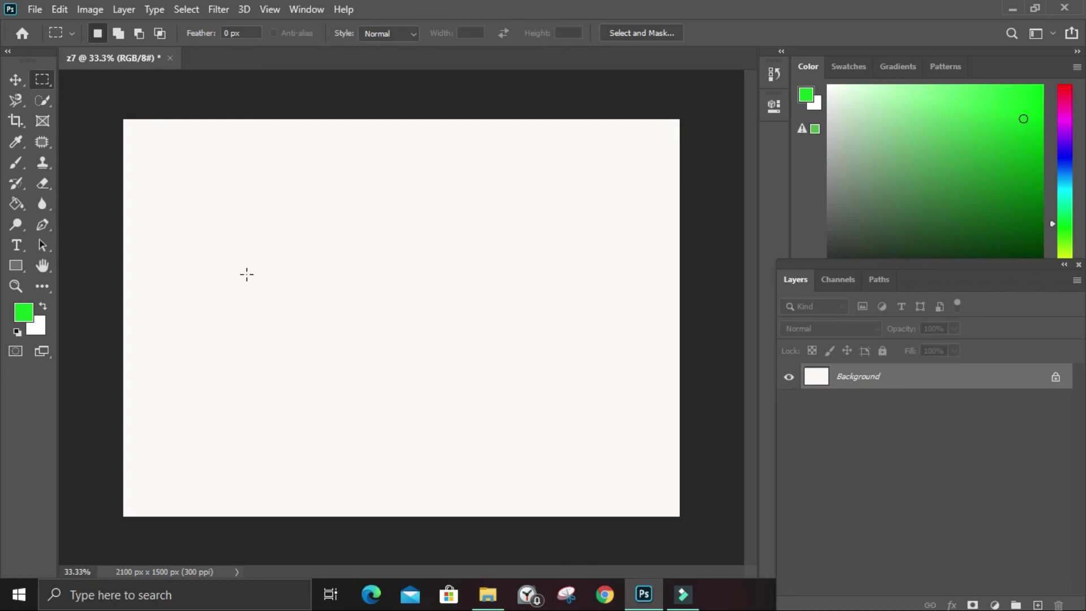
Fill the Background layer with the green foreground color, and refill it with the white background color.
key(alt+BackSpace)
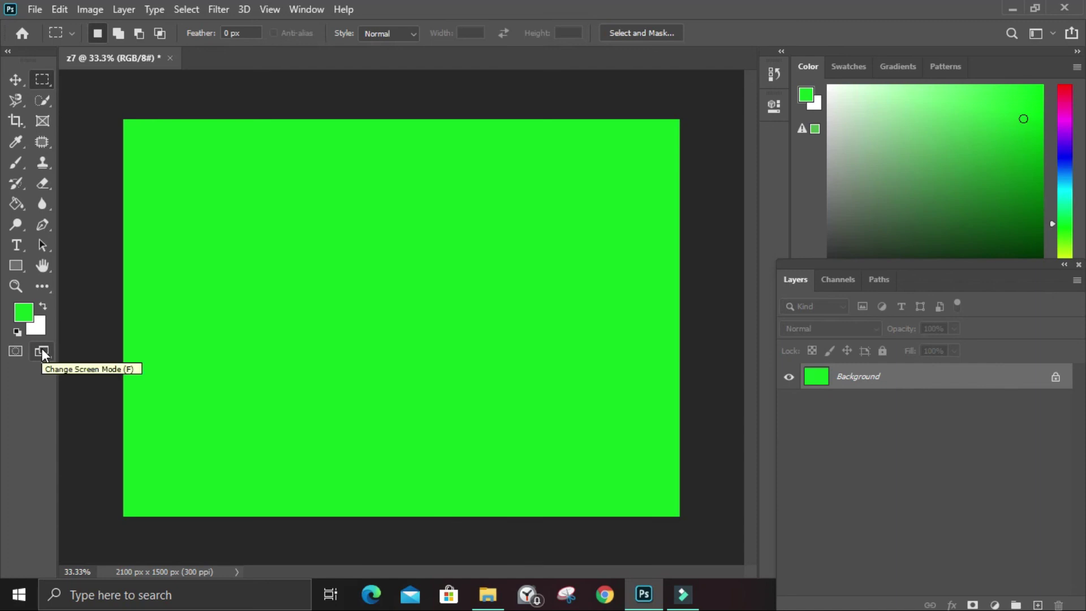
key(ctrl+BackSpace)
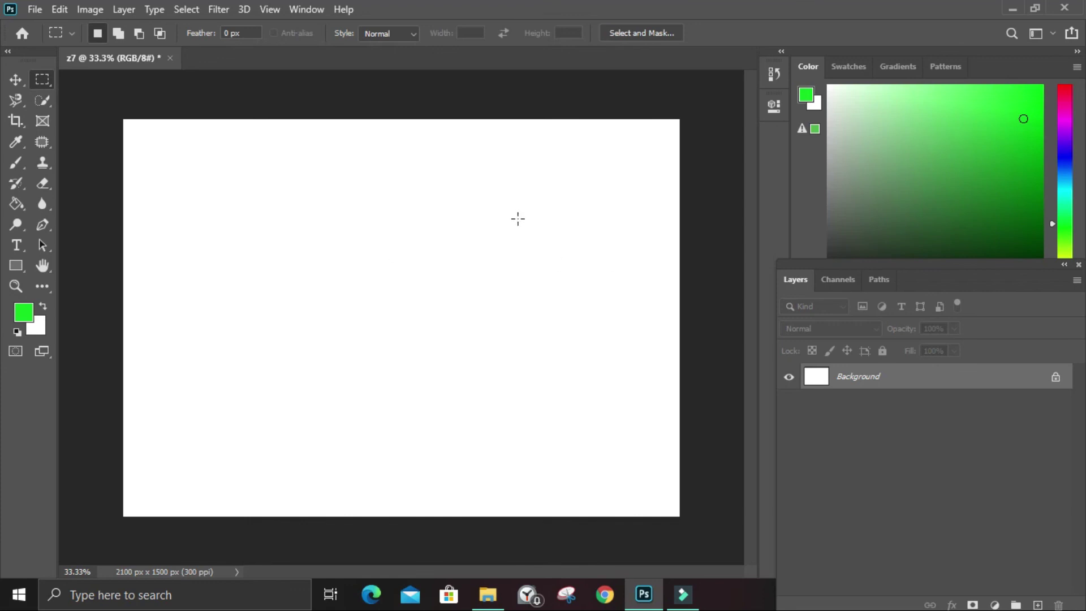
Draw a rectangular marquee selection across the upper-left and middle of the canvas, and deselect it.
drag(229, 192, 451, 345)
click(450, 345)
Create a new layer named Layer 1 with color None, Normal mode and 100% opacity, and delete it.
key(ctrl+shift+n)
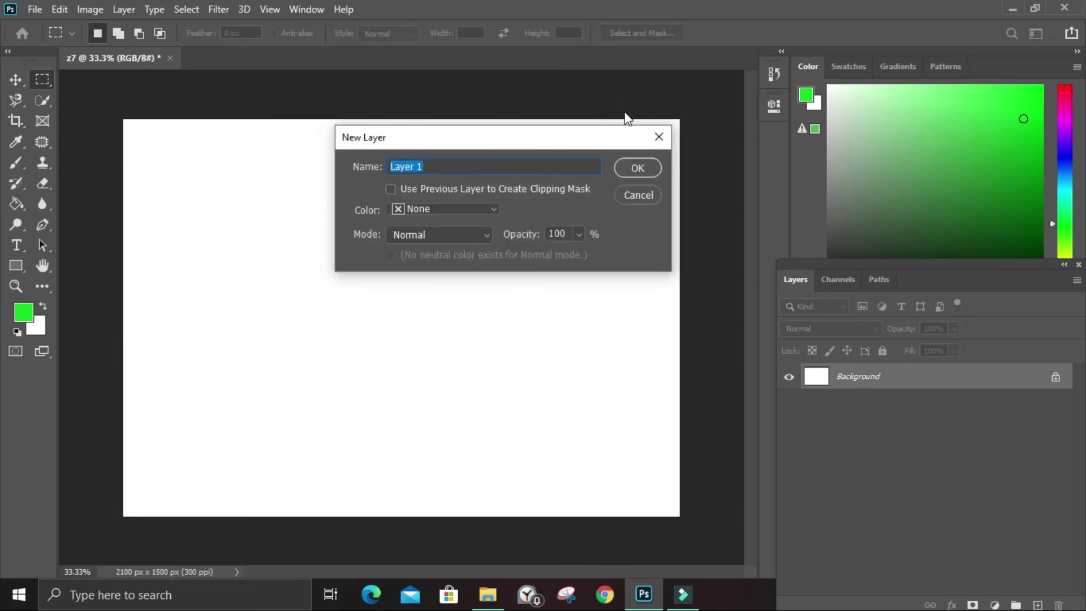
click(634, 168)
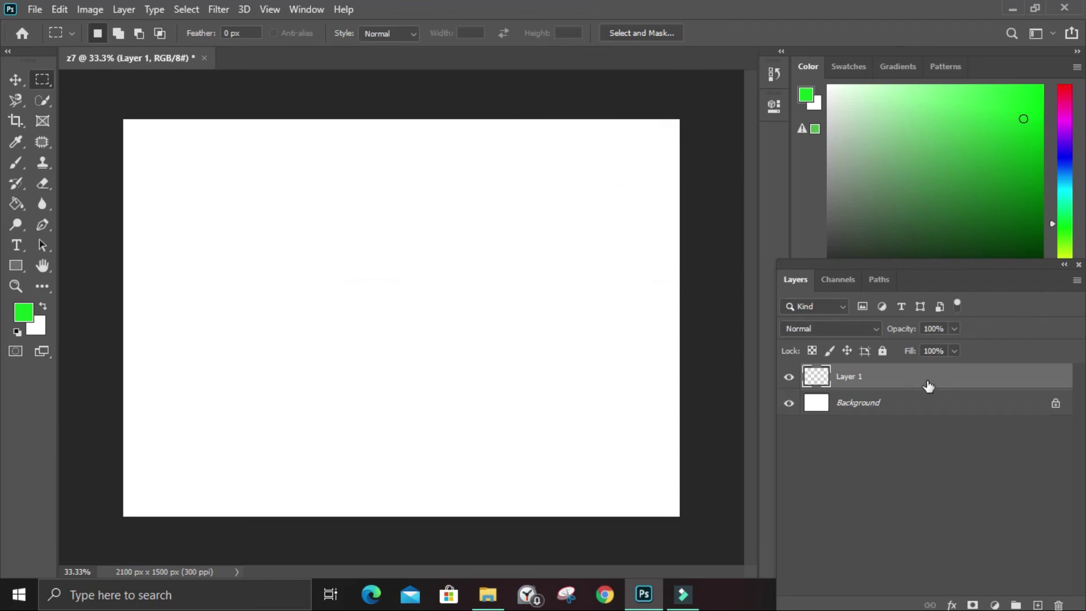
key(Delete)
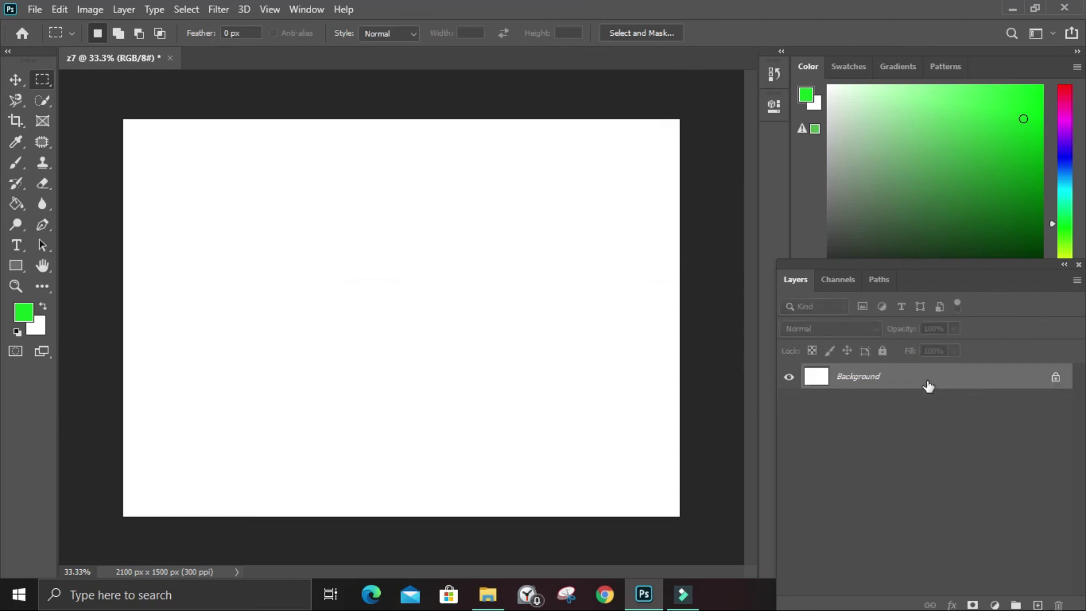